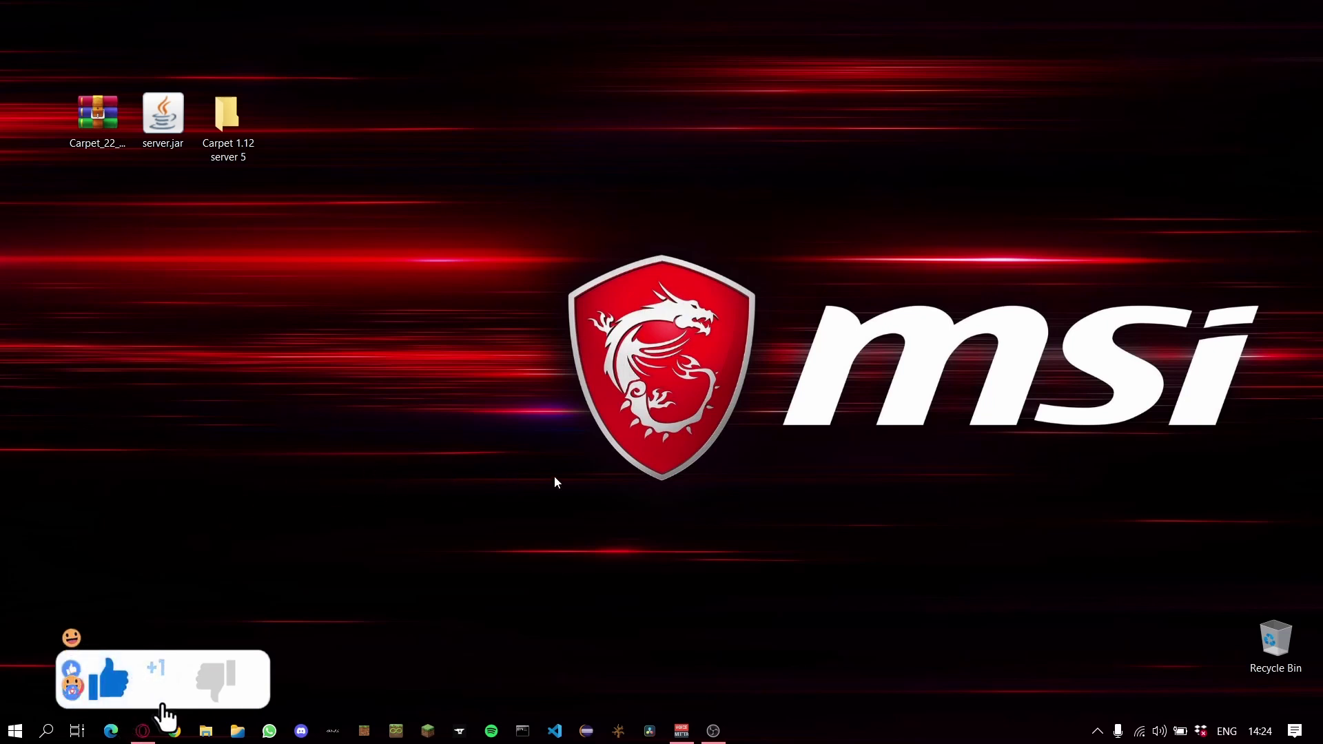
Step: Check the installed Java version in Command Prompt, then close it
{"action": "key", "text": "super+s"}
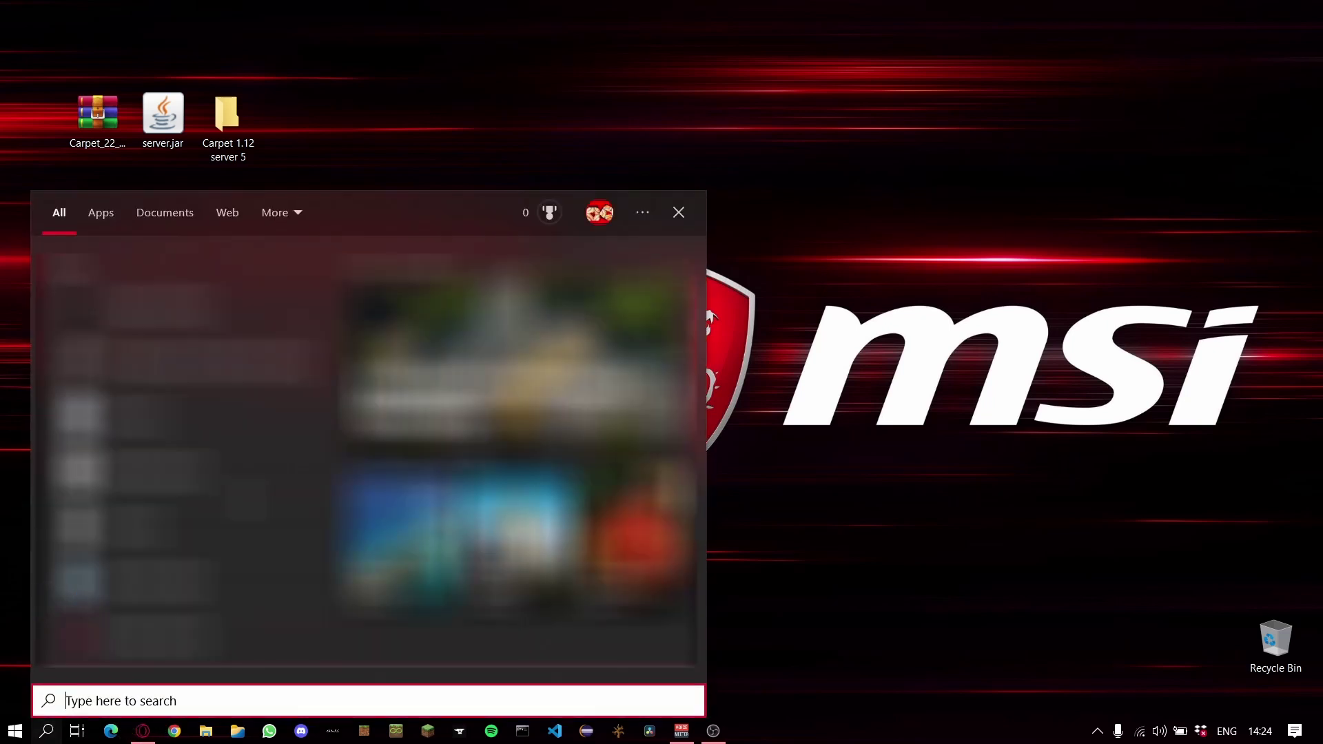
{"action": "type", "text": "cmd"}
{"action": "key", "text": "Return"}
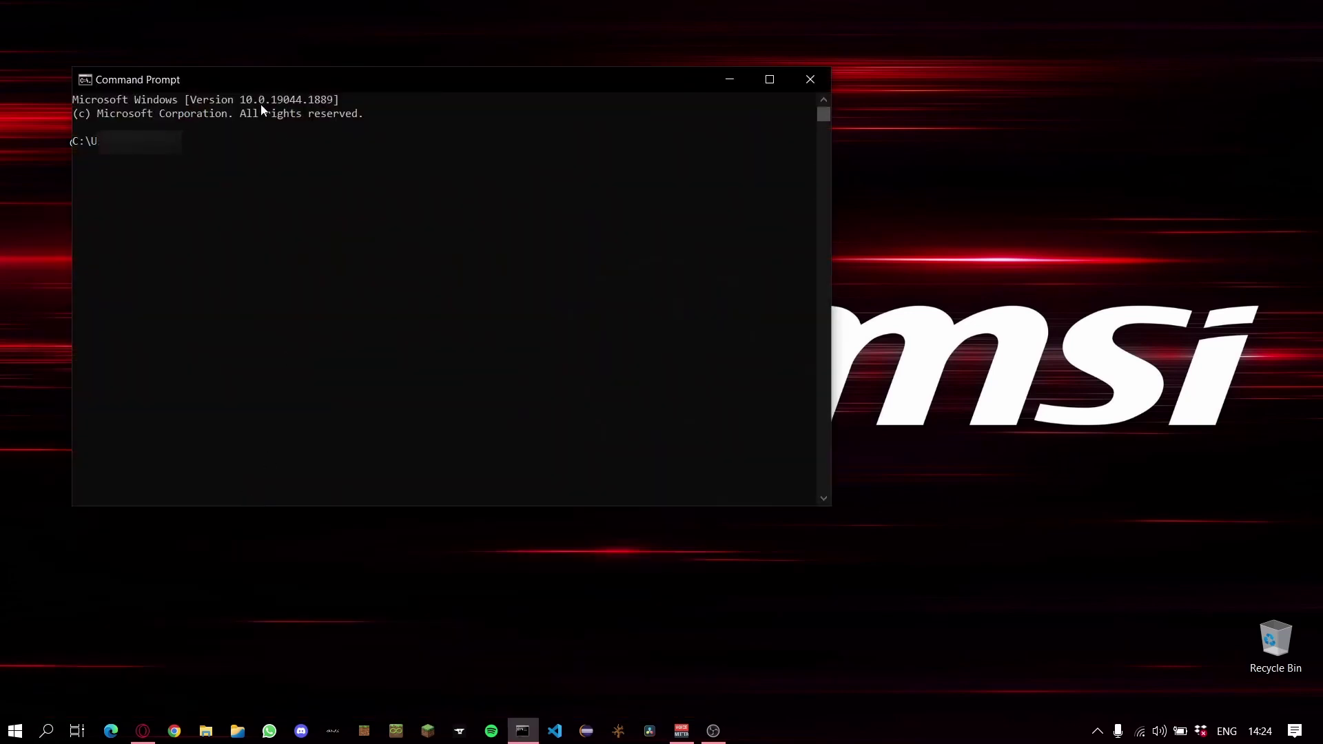
{"action": "left_click_drag", "start_coordinate": [221, 80], "coordinate": [396, 136]}
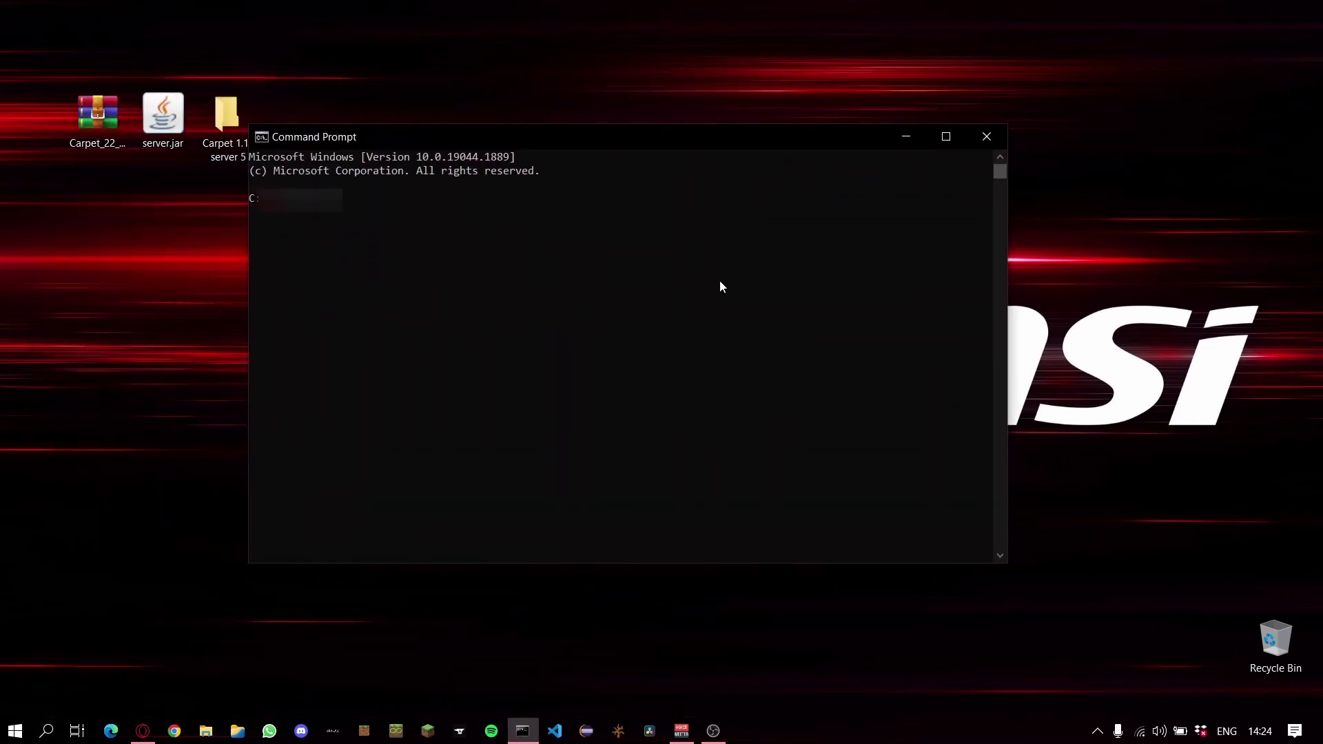
{"action": "type", "text": "java "}
{"action": "type", "text": "version"}
{"action": "key", "text": "Return"}
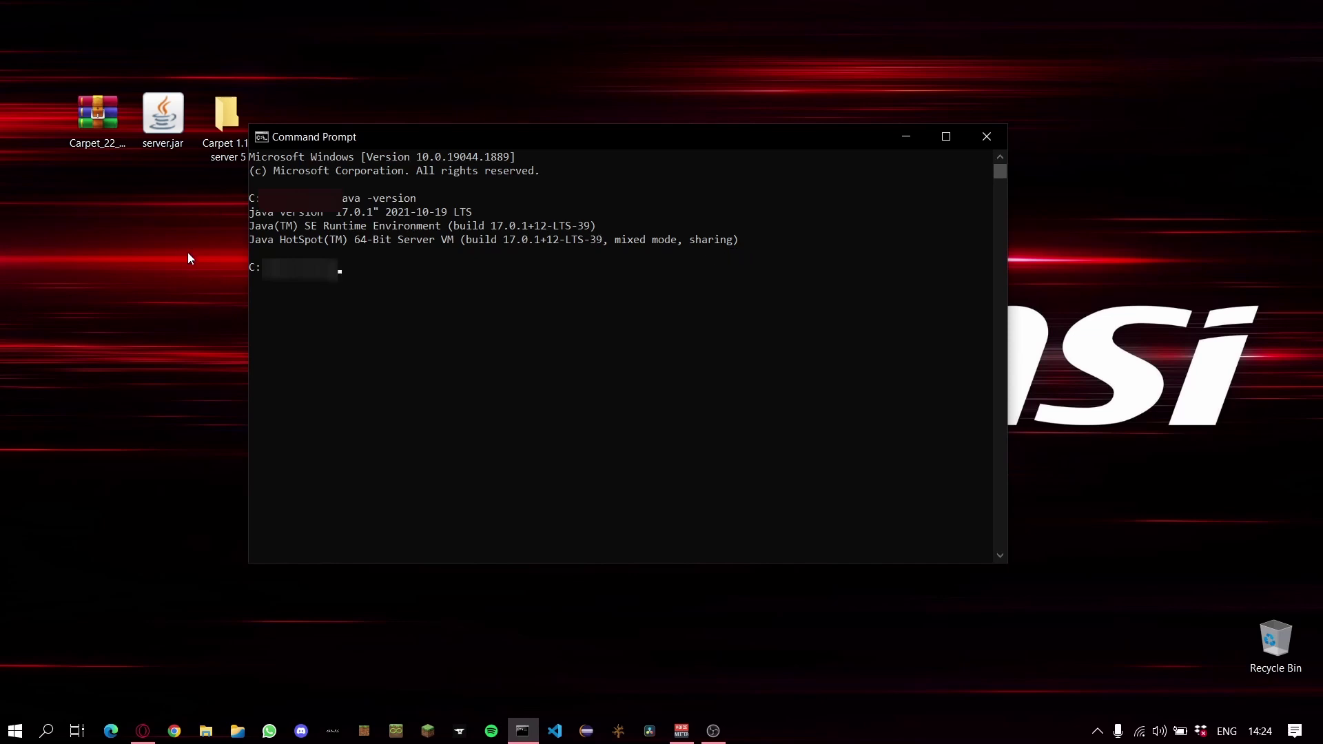
{"action": "left_click", "coordinate": [986, 135]}
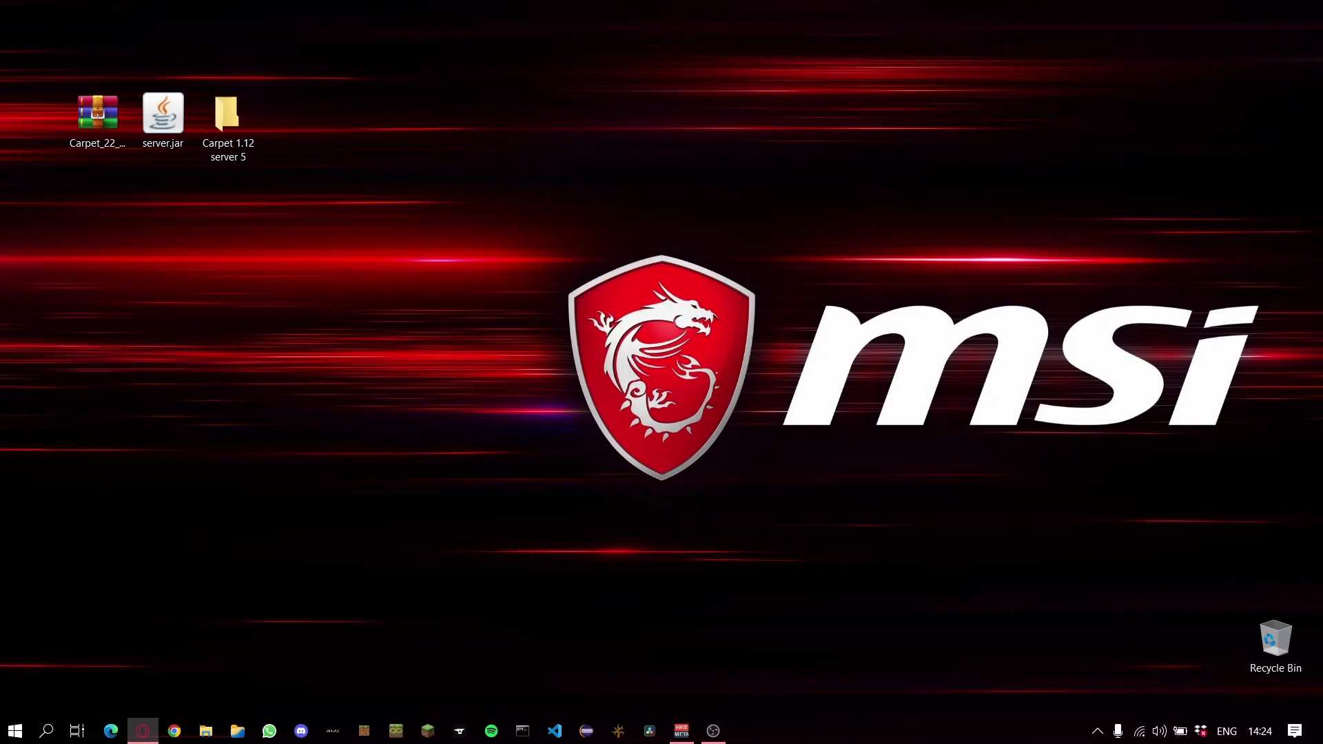
Step: Return to MCVersions.net, close the YouTube tab and highlight the Minecraft 1.12.2 heading
{"action": "left_click", "coordinate": [143, 730]}
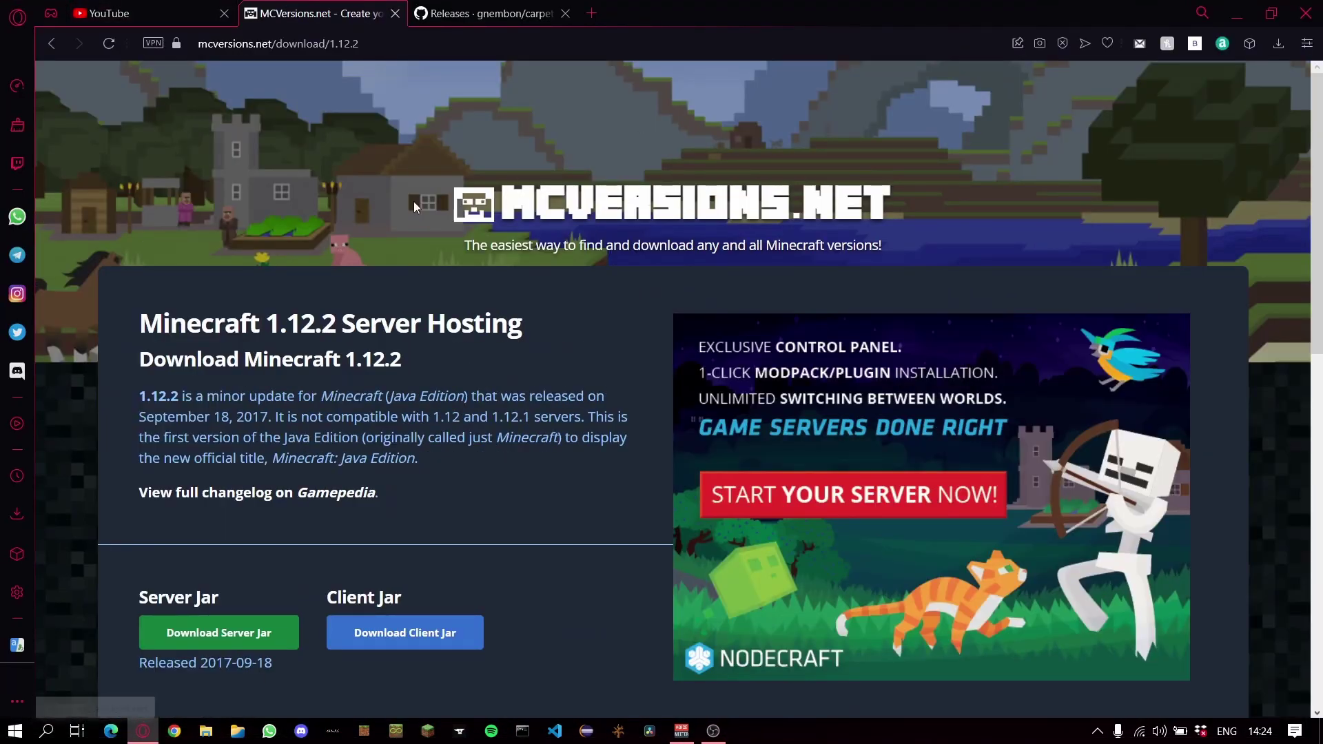
{"action": "left_click", "coordinate": [224, 13]}
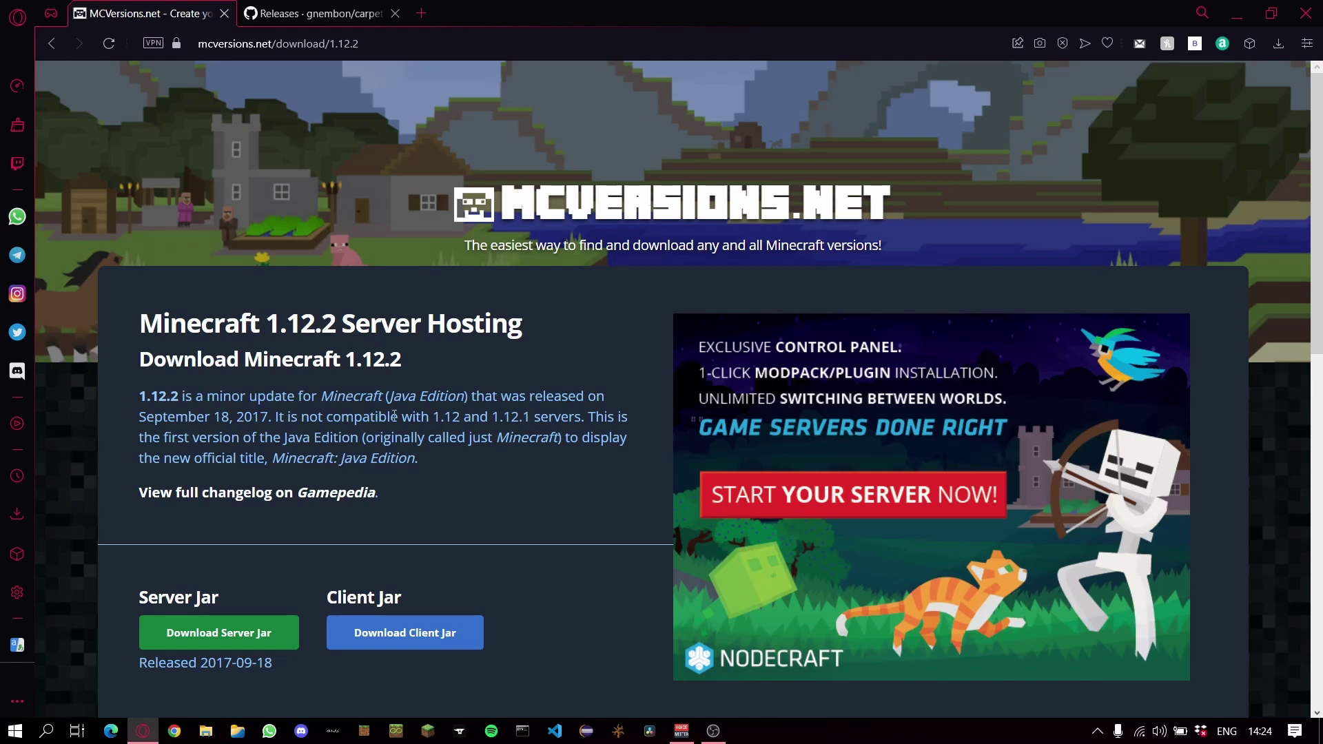
{"action": "left_click_drag", "start_coordinate": [180, 311], "coordinate": [352, 315]}
{"action": "left_click", "coordinate": [362, 314]}
{"action": "left_click_drag", "start_coordinate": [137, 325], "coordinate": [352, 323]}
{"action": "left_click", "coordinate": [269, 317]}
{"action": "left_click", "coordinate": [358, 329]}
{"action": "scroll", "coordinate": [359, 329], "scroll_direction": "down", "scroll_amount": 2}
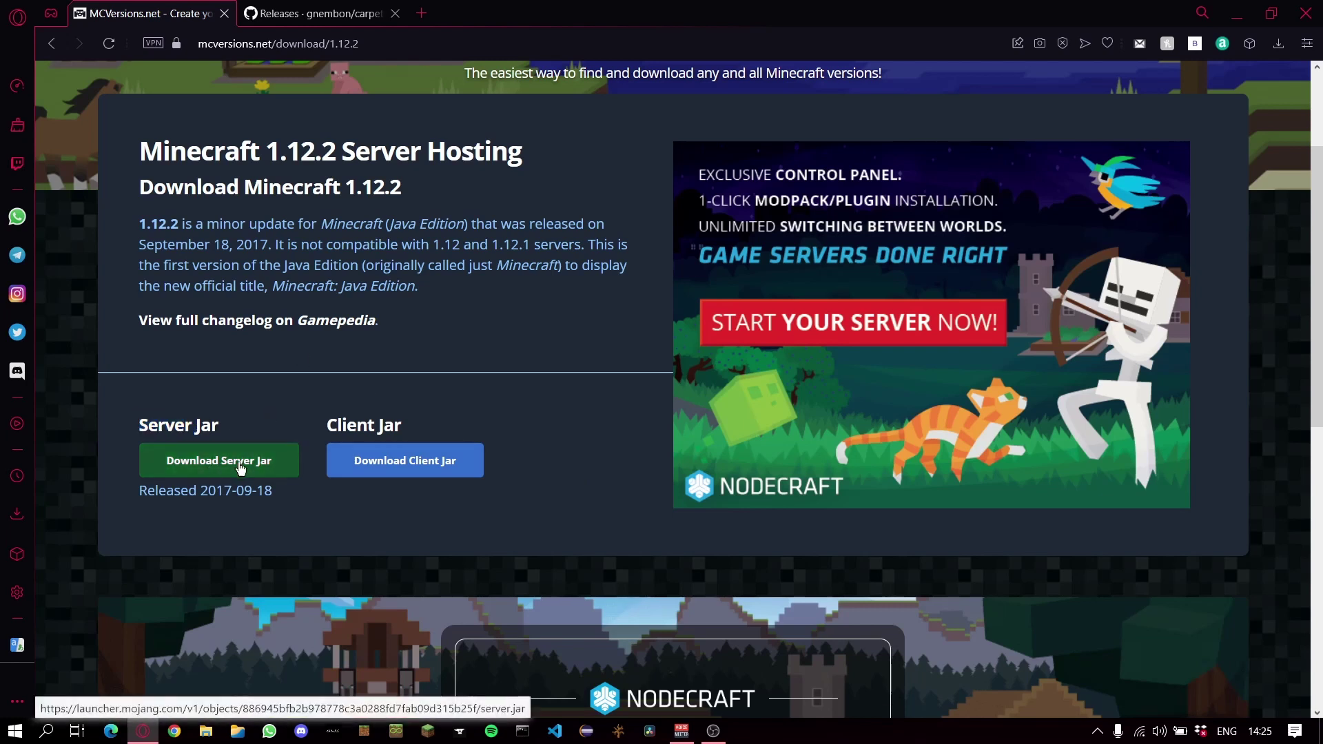
Step: Minimize the browser to check server.jar on the desktop, then restore it
{"action": "left_click", "coordinate": [1237, 13]}
{"action": "left_click", "coordinate": [162, 120]}
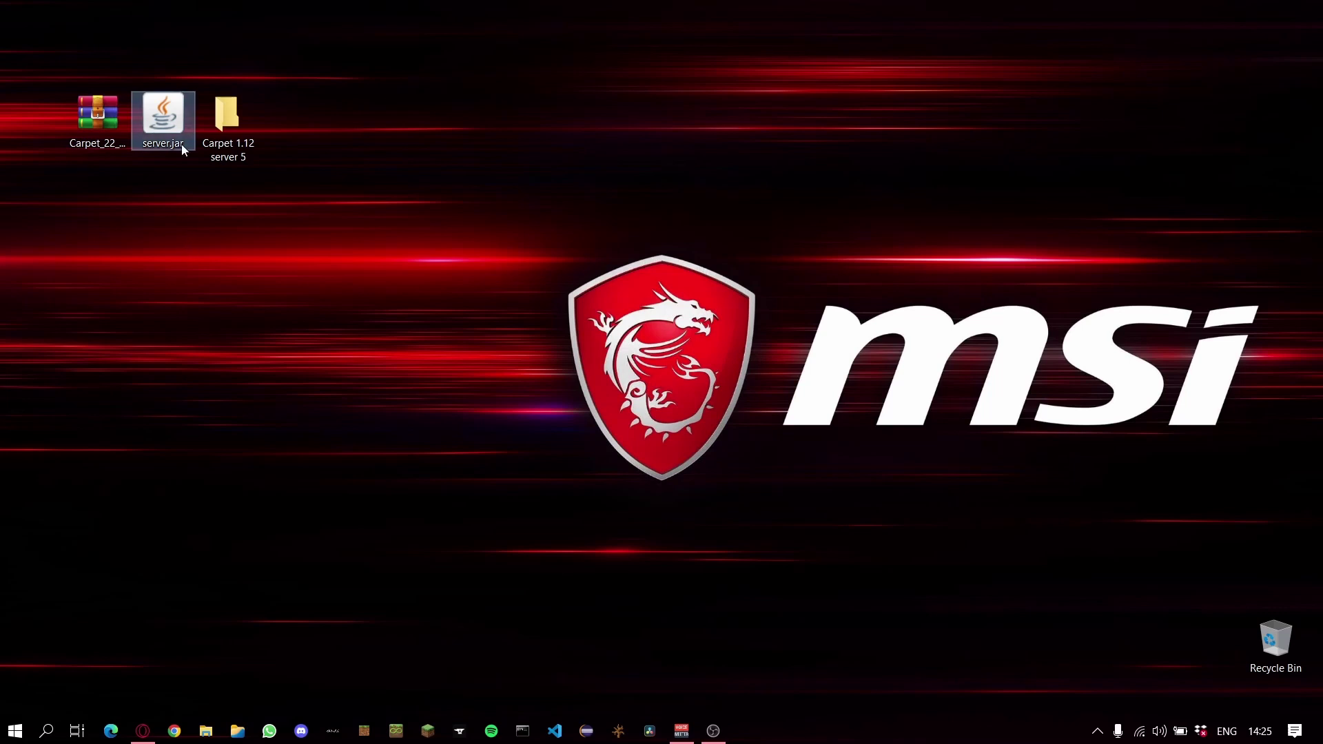
{"action": "left_click", "coordinate": [143, 731]}
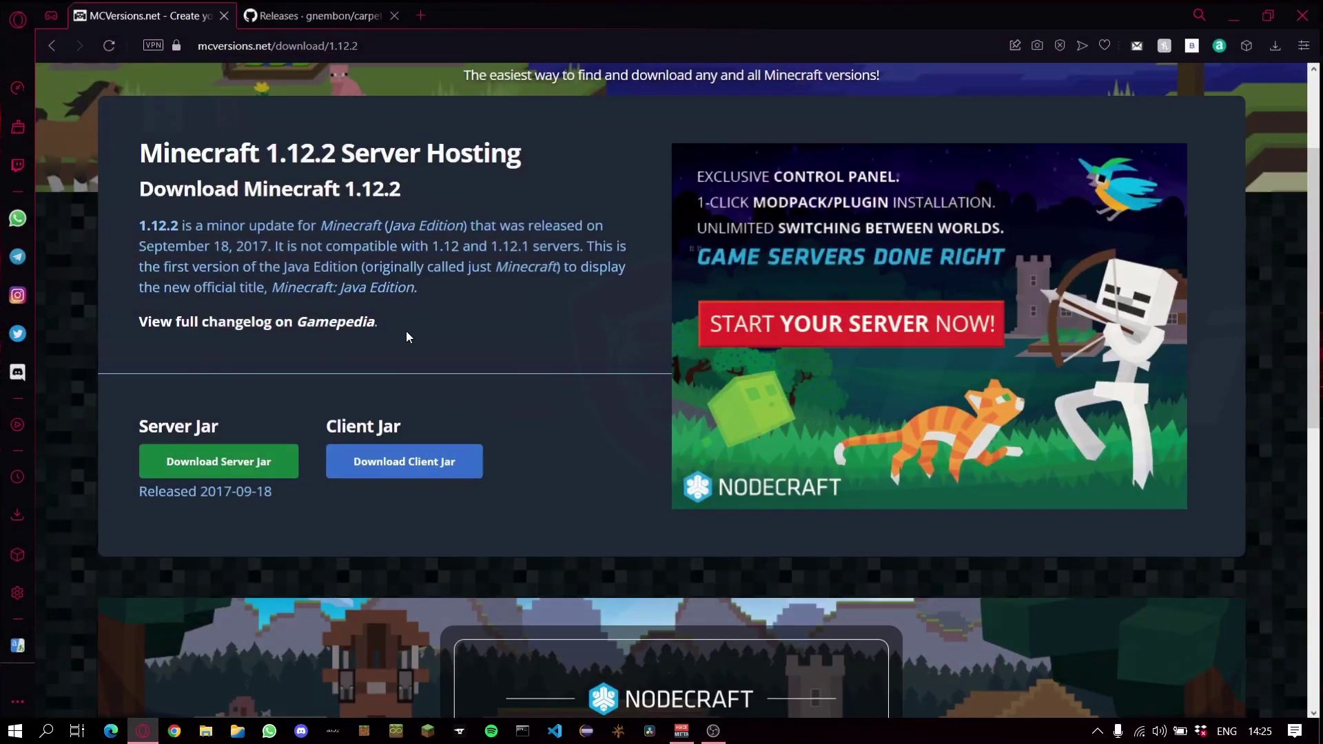
{"action": "scroll", "coordinate": [454, 301], "scroll_direction": "up", "scroll_amount": 1}
Step: Switch to the Carpet mod releases page showing release v22_03_22
{"action": "left_click", "coordinate": [330, 13]}
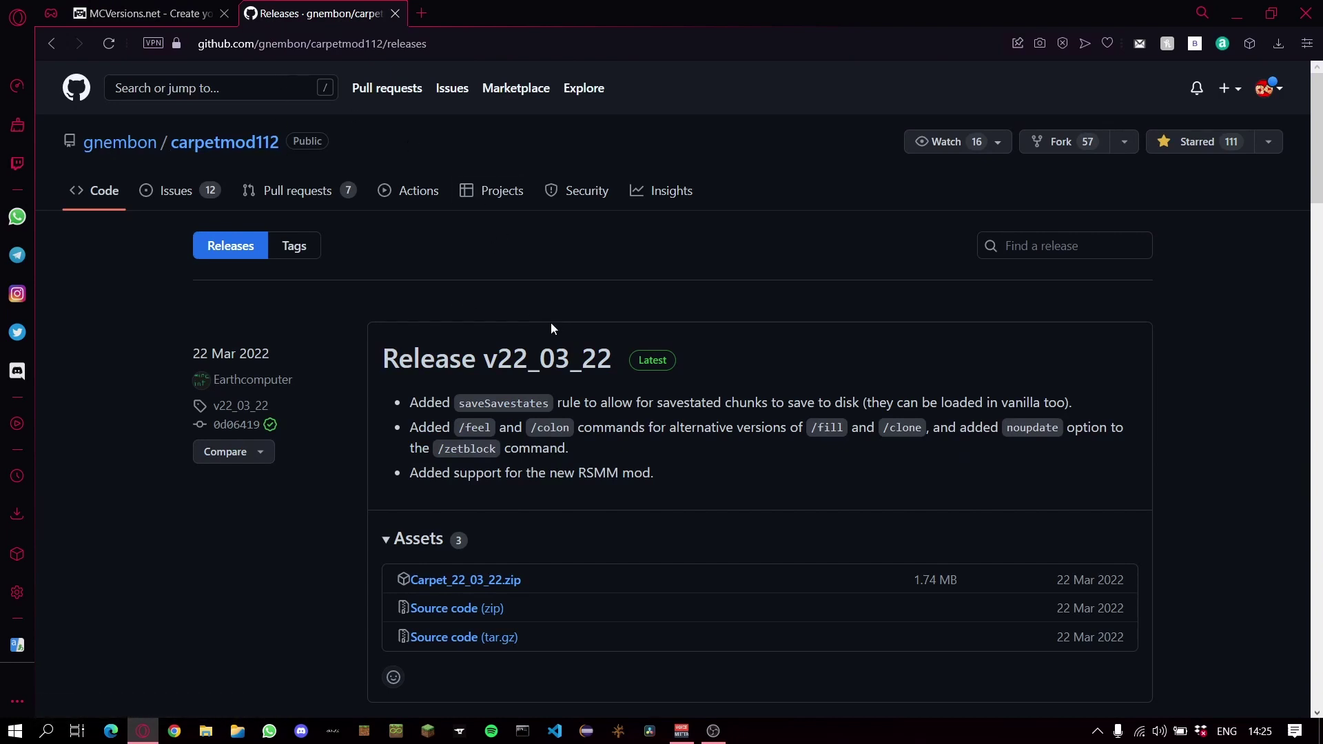
{"action": "left_click", "coordinate": [205, 43]}
{"action": "left_click", "coordinate": [363, 238]}
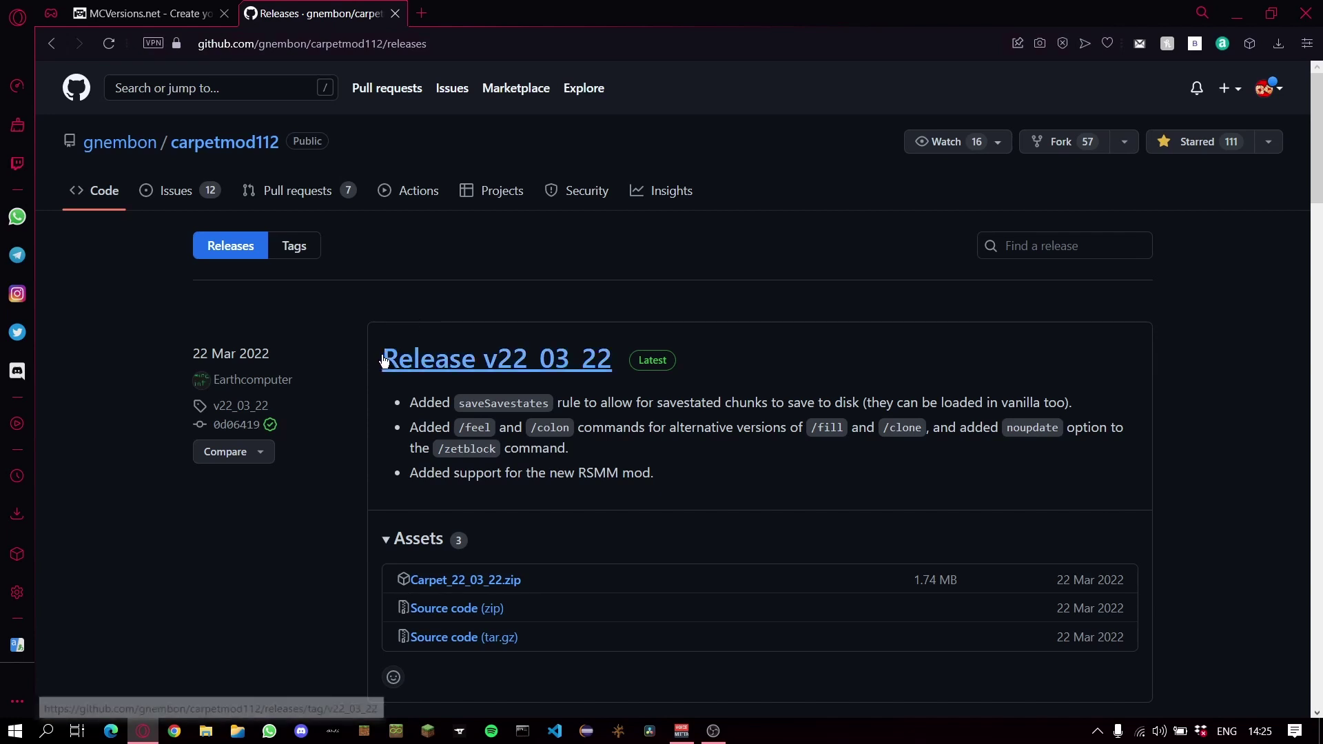
{"action": "scroll", "coordinate": [451, 538], "scroll_direction": "down", "scroll_amount": 1}
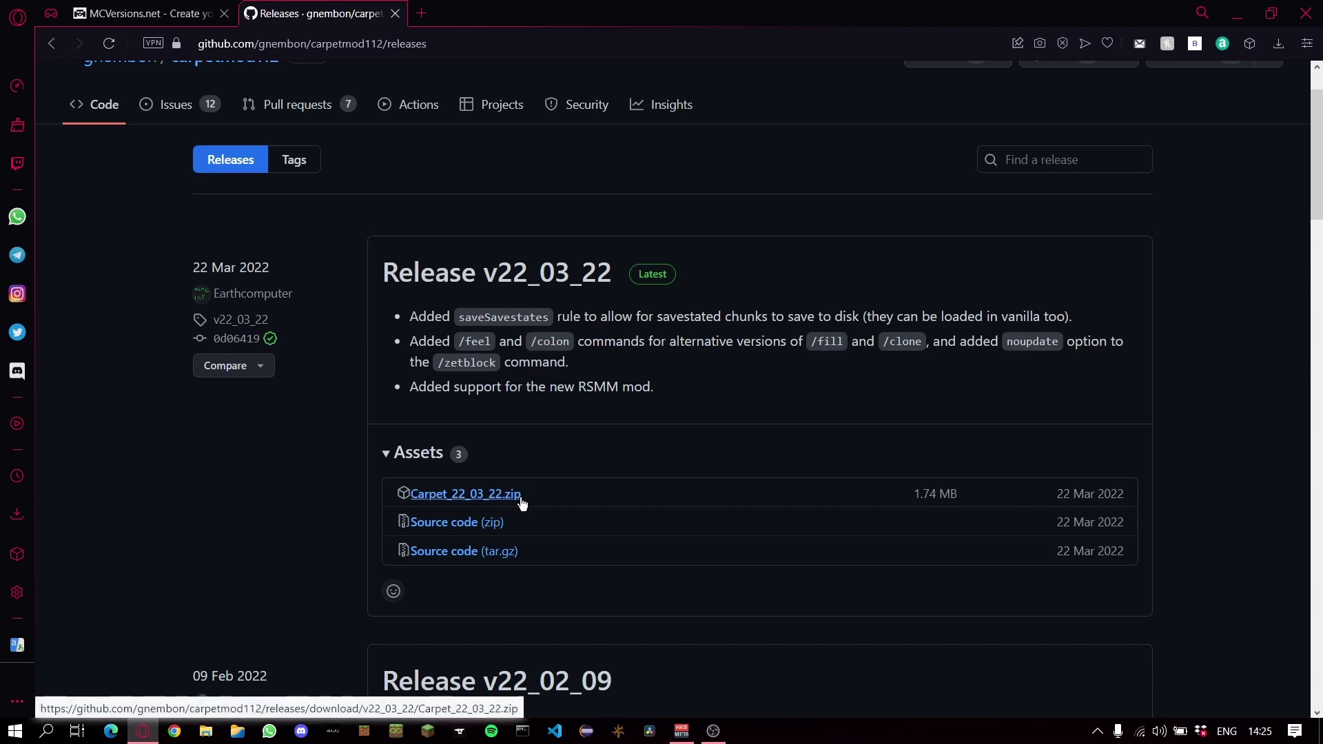
Step: Minimize the browser and select Carpet_22_03_22.zip and the Carpet 1.12 server 5 folder
{"action": "left_click", "coordinate": [1237, 13]}
{"action": "left_click", "coordinate": [99, 118]}
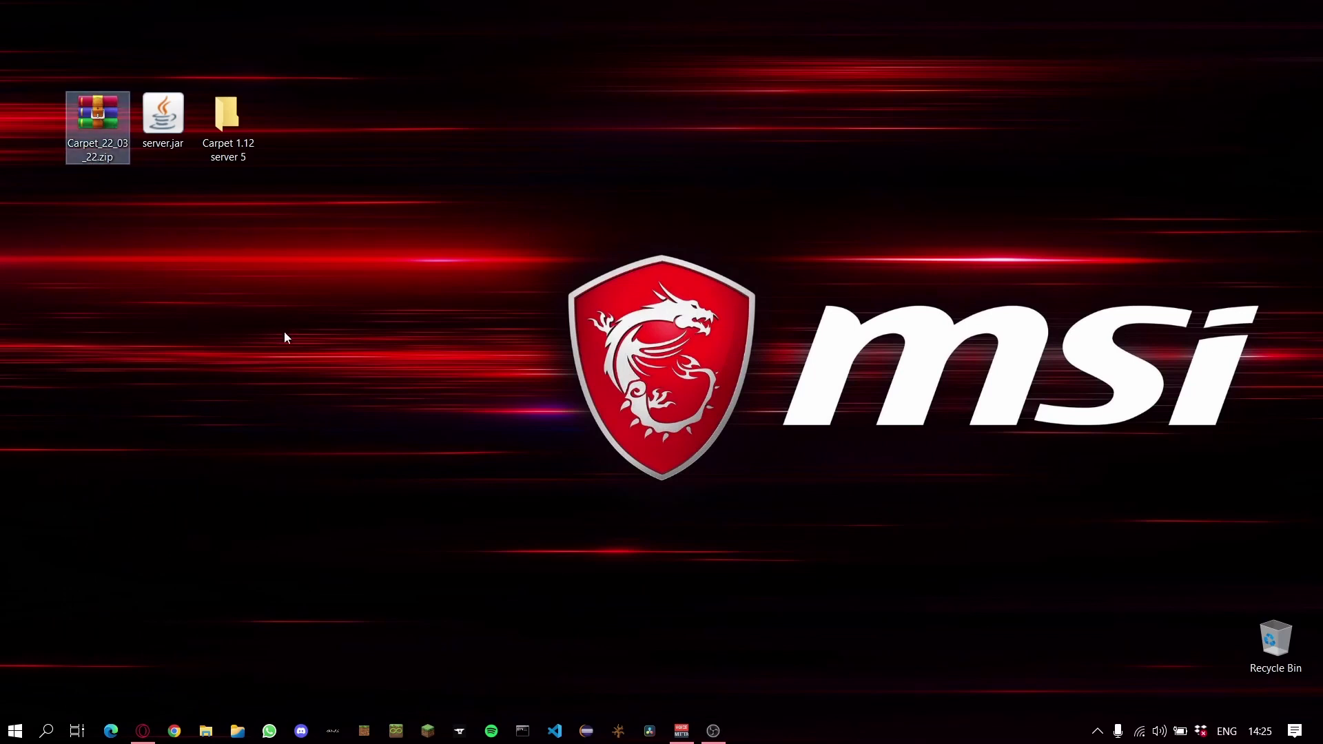
{"action": "left_click", "coordinate": [228, 122]}
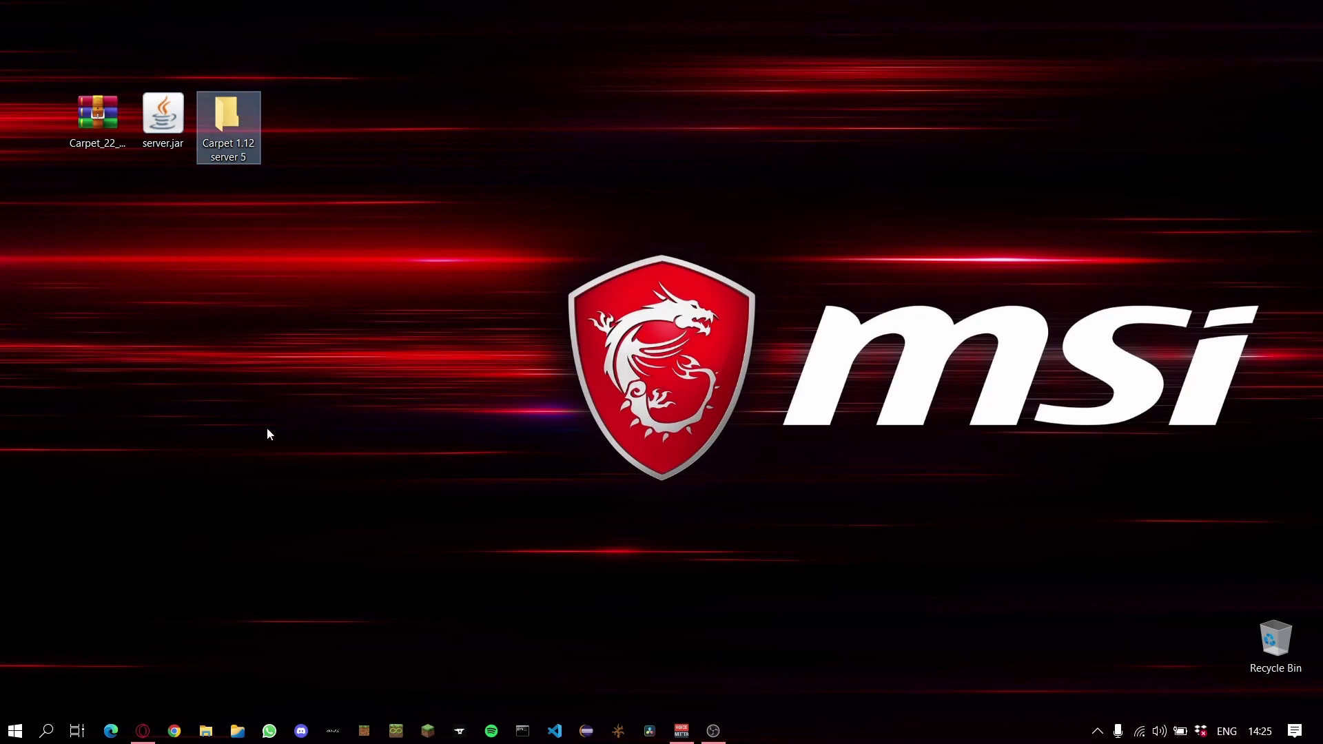
Step: Browse the DATI (D:) drive in File Explorer, then close it
{"action": "left_click", "coordinate": [266, 227]}
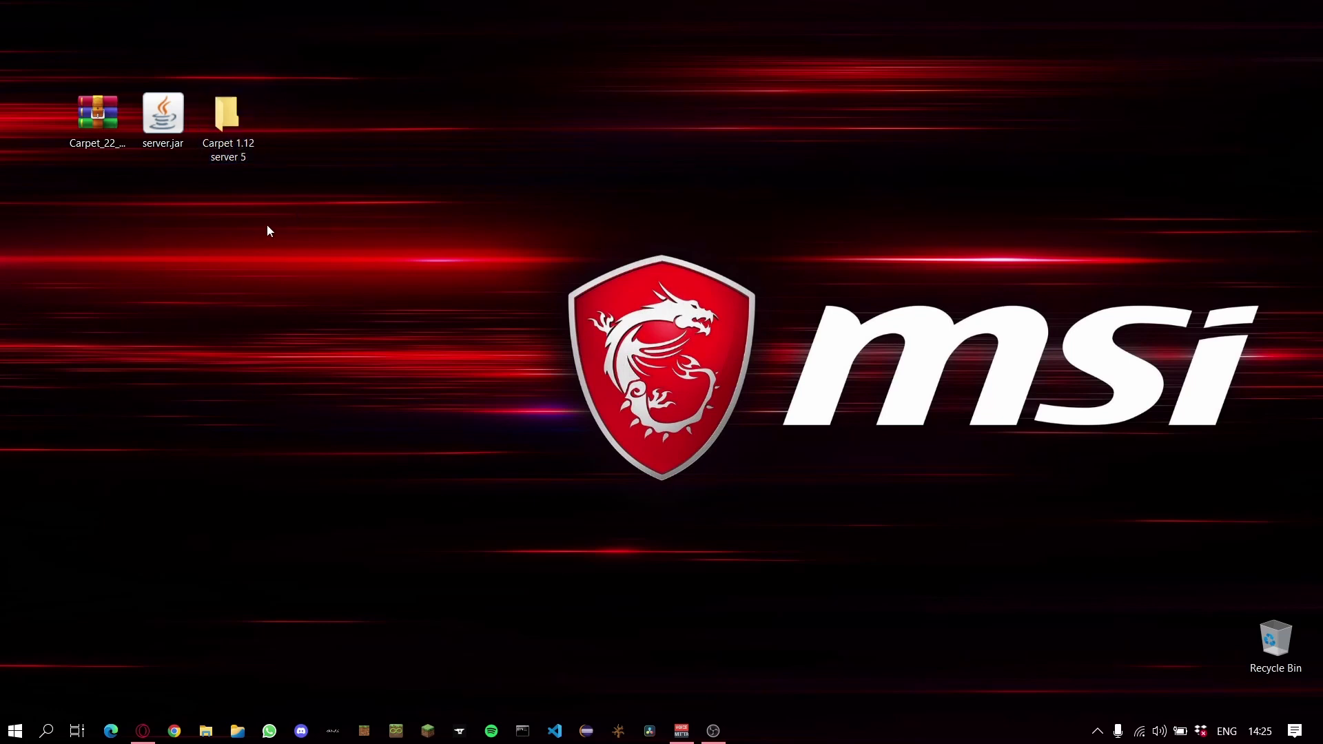
{"action": "key", "text": "super+e"}
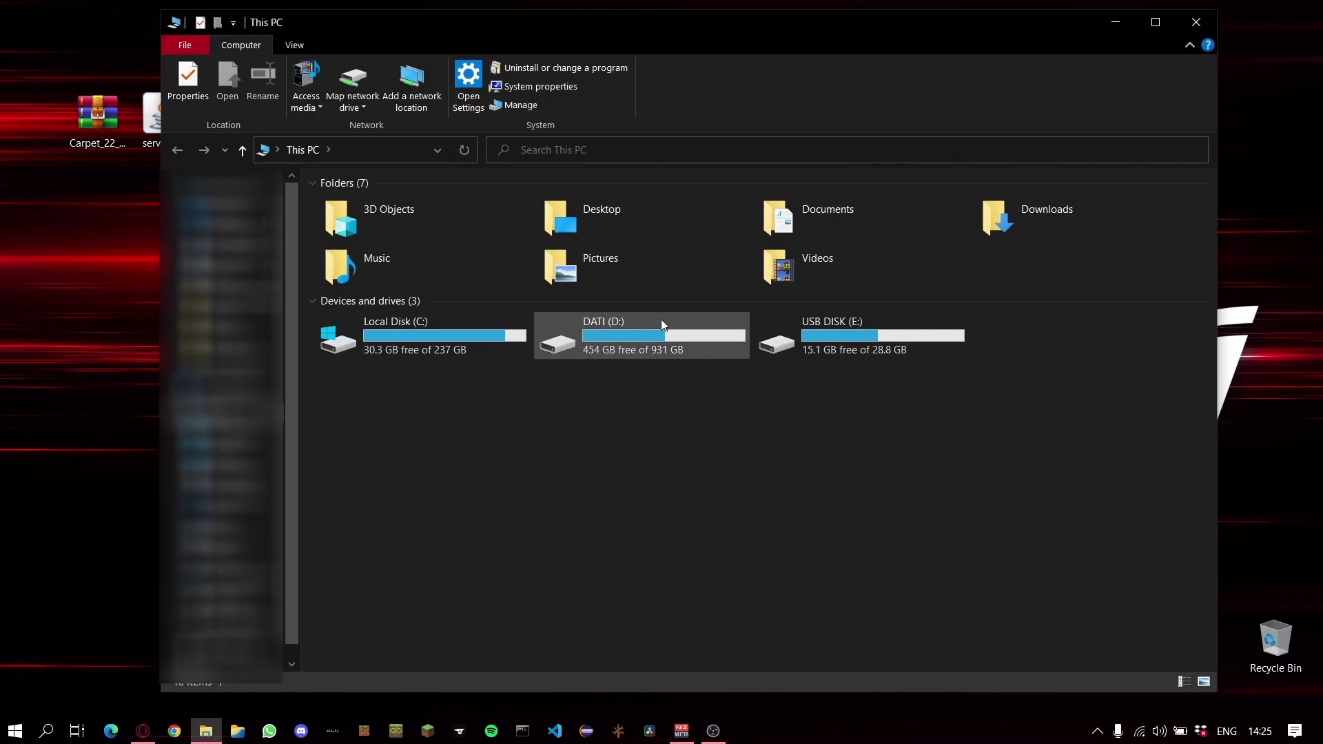
{"action": "double_click", "coordinate": [661, 319]}
{"action": "scroll", "coordinate": [518, 528], "scroll_direction": "down", "scroll_amount": 3}
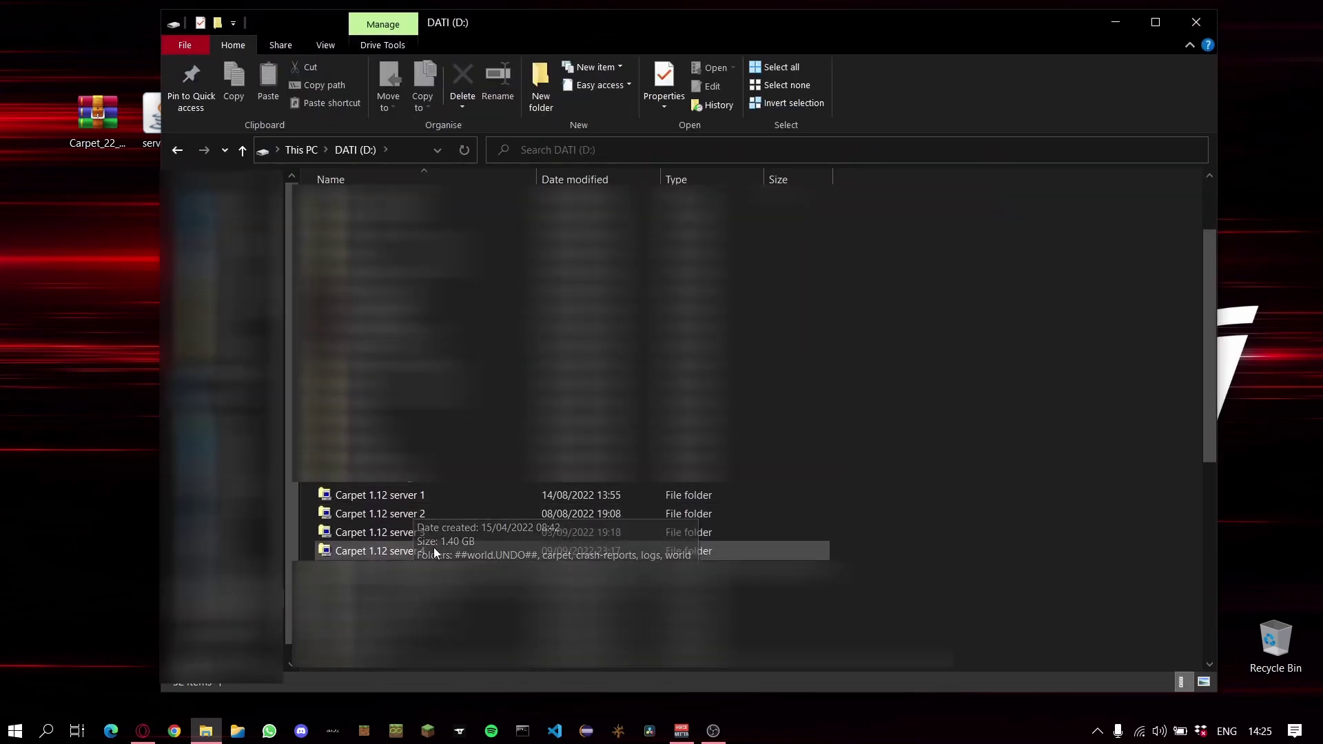
{"action": "left_click", "coordinate": [1196, 21]}
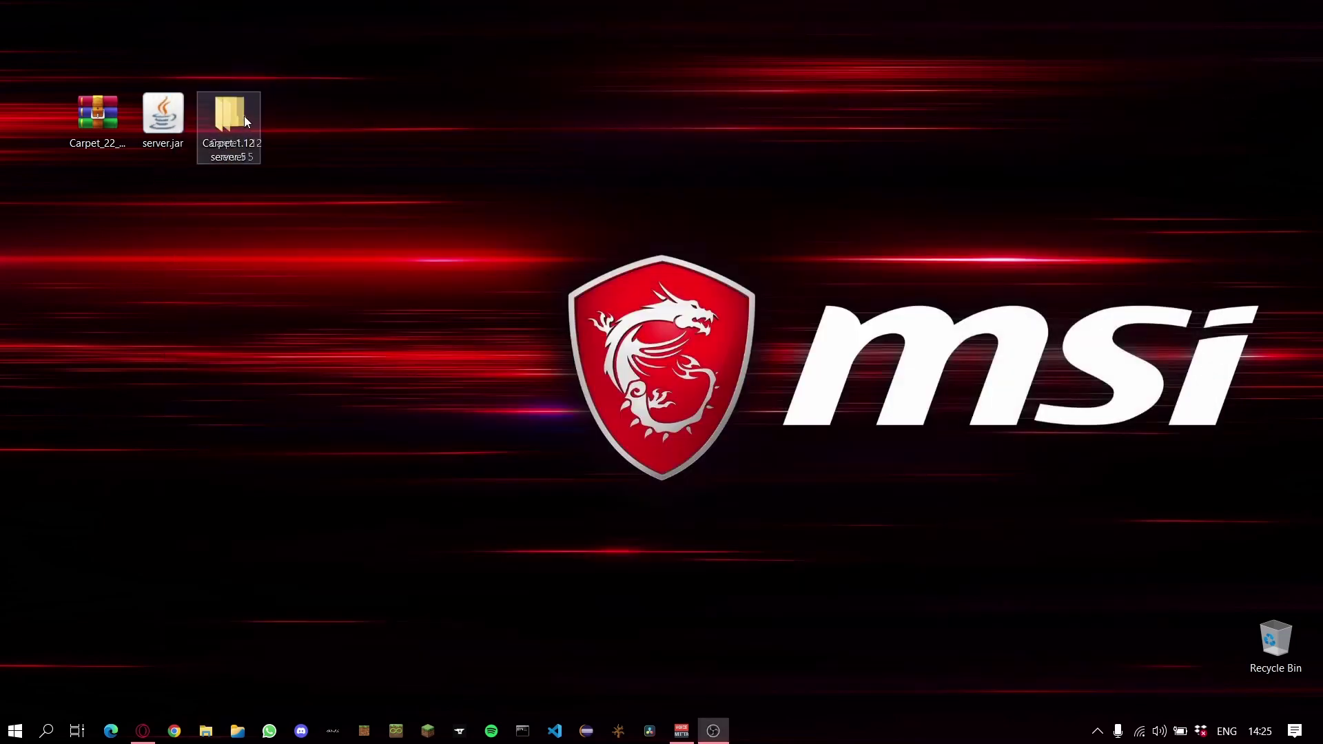
Step: Move Carpet_22_03_22.zip and server.jar into Carpet 1.12 server 5 and open that folder
{"action": "left_click_drag", "start_coordinate": [227, 116], "coordinate": [359, 116]}
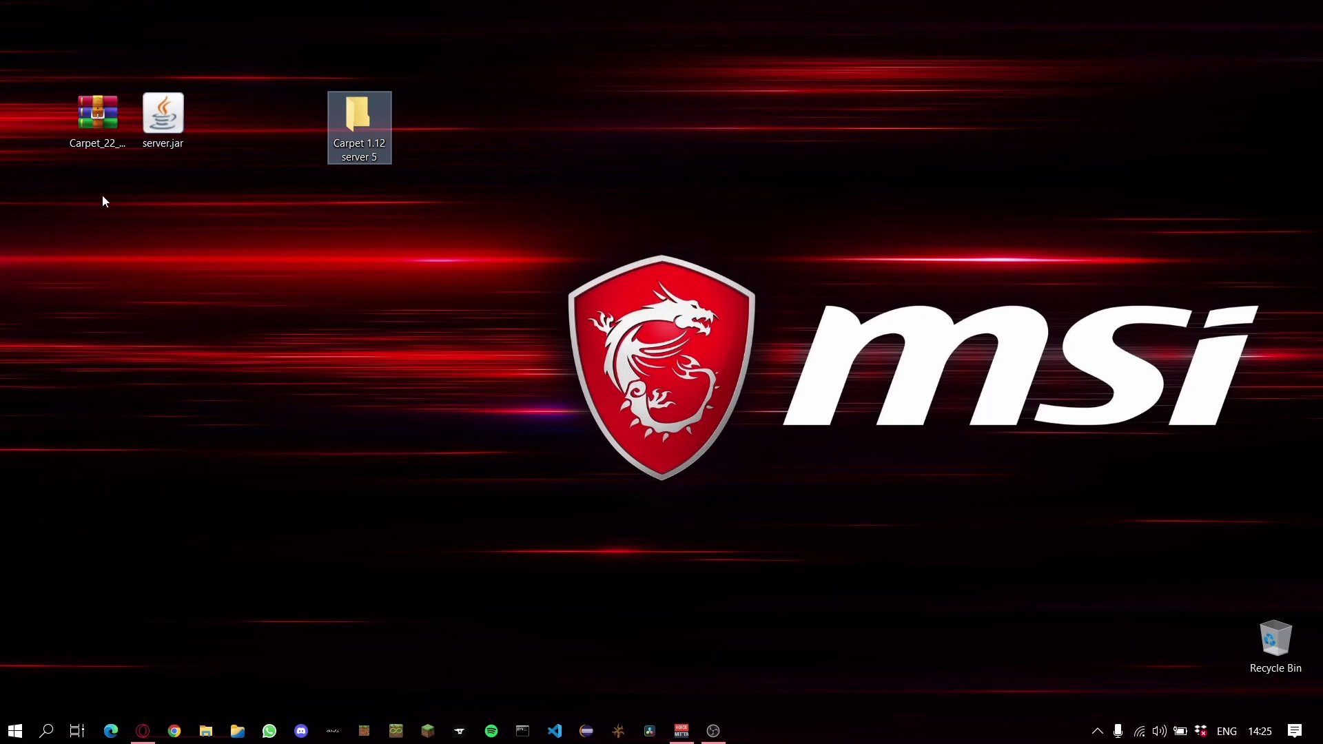
{"action": "mouse_move", "coordinate": [80, 176]}
{"action": "left_mouse_down"}
{"action": "mouse_move", "coordinate": [165, 110]}
{"action": "mouse_move", "coordinate": [348, 109]}
{"action": "left_mouse_up"}
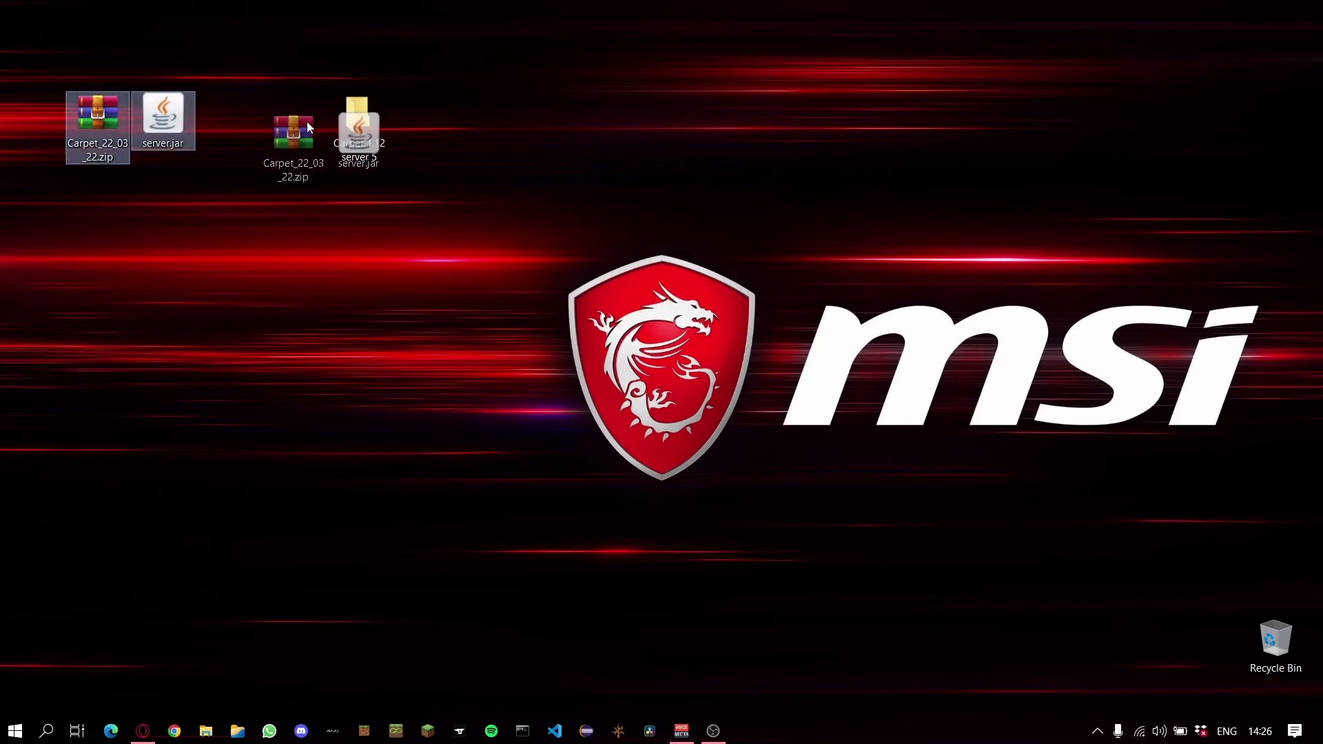
{"action": "double_click", "coordinate": [357, 112]}
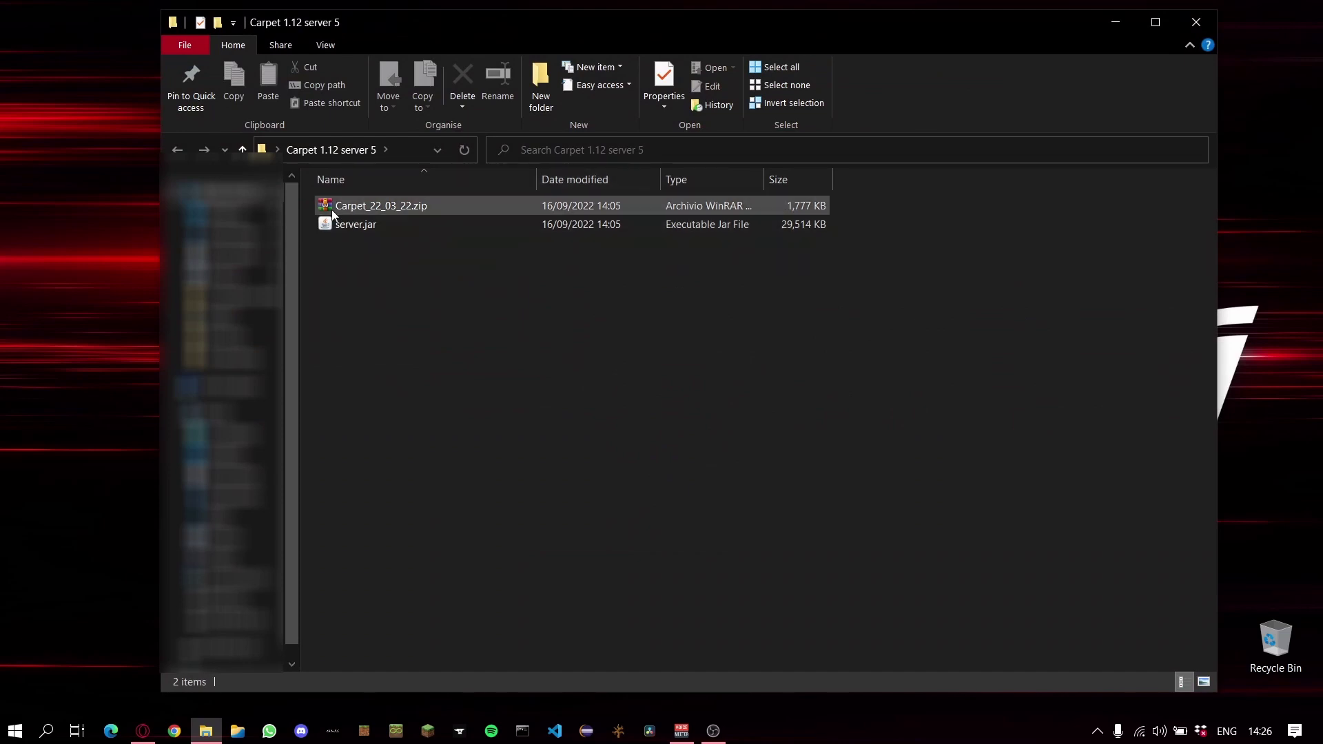
{"action": "left_click", "coordinate": [408, 227]}
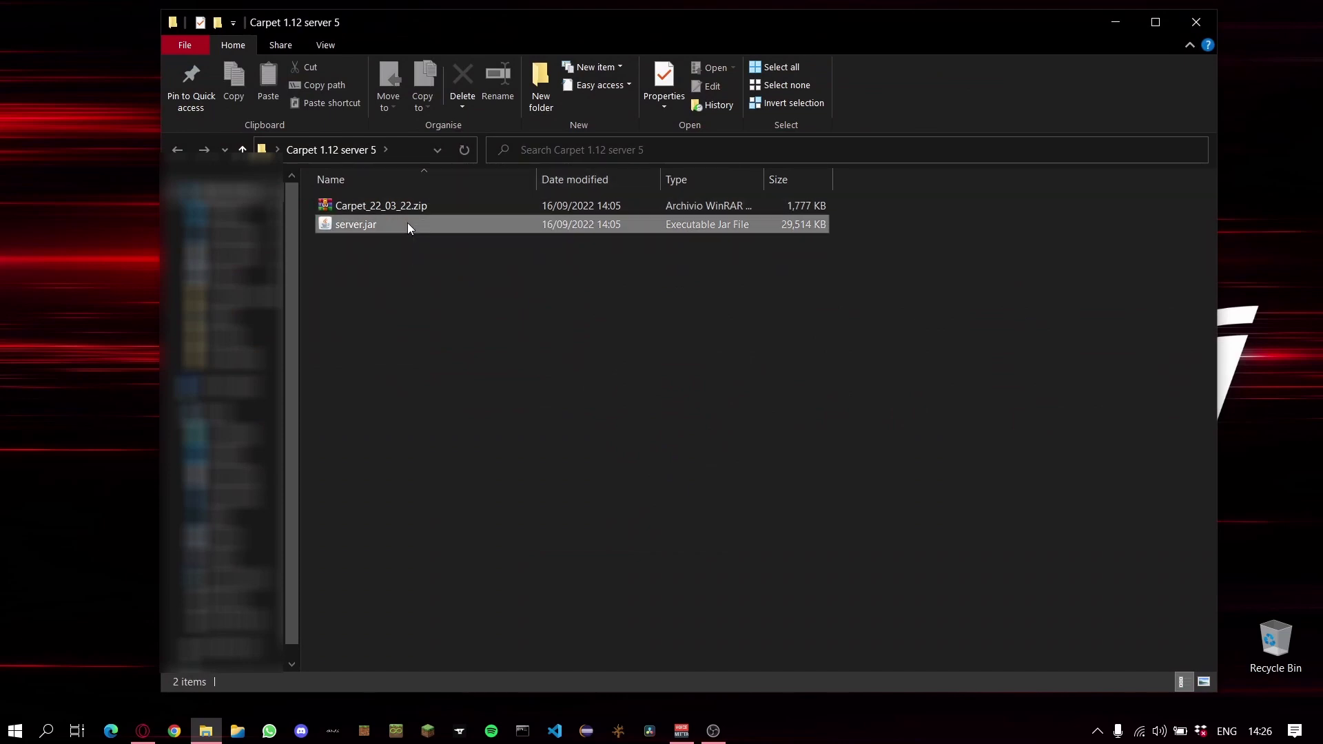
Step: Extract server.jar's contents into a server folder
{"action": "right_click", "coordinate": [407, 226]}
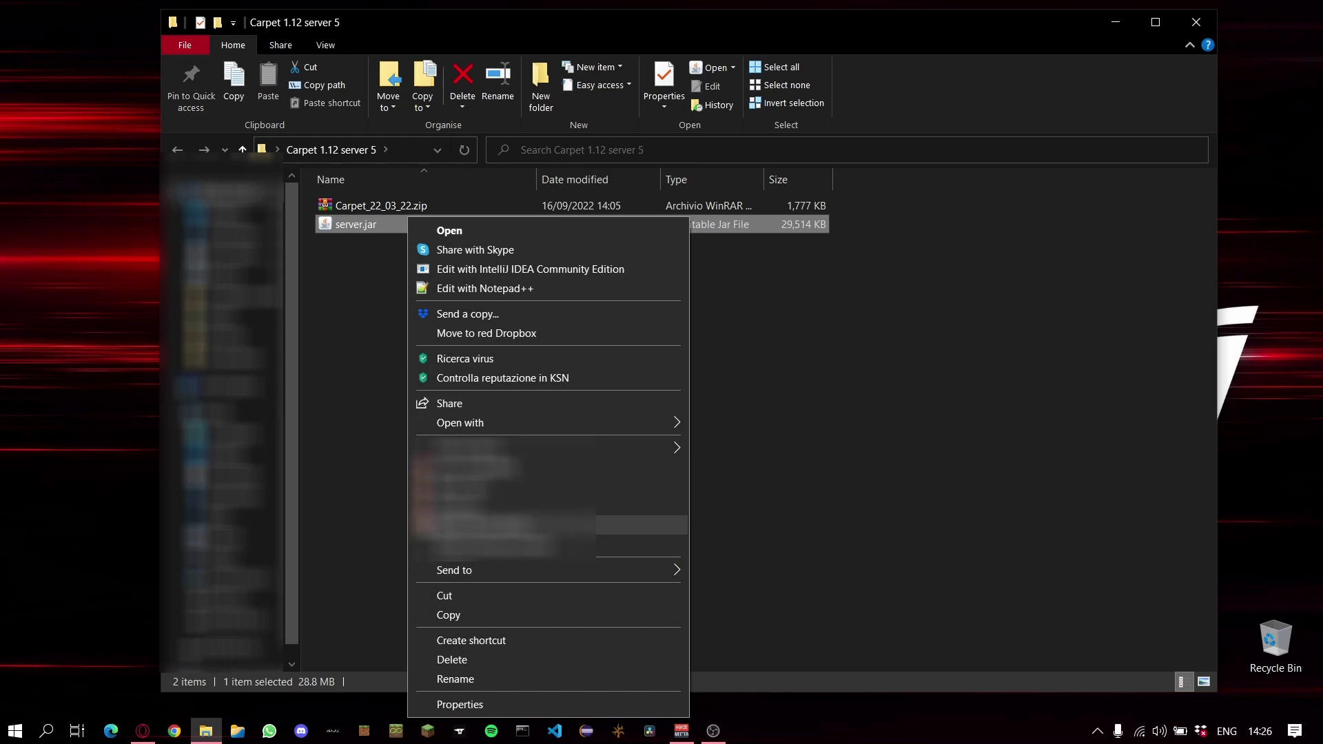
{"action": "left_click", "coordinate": [467, 528]}
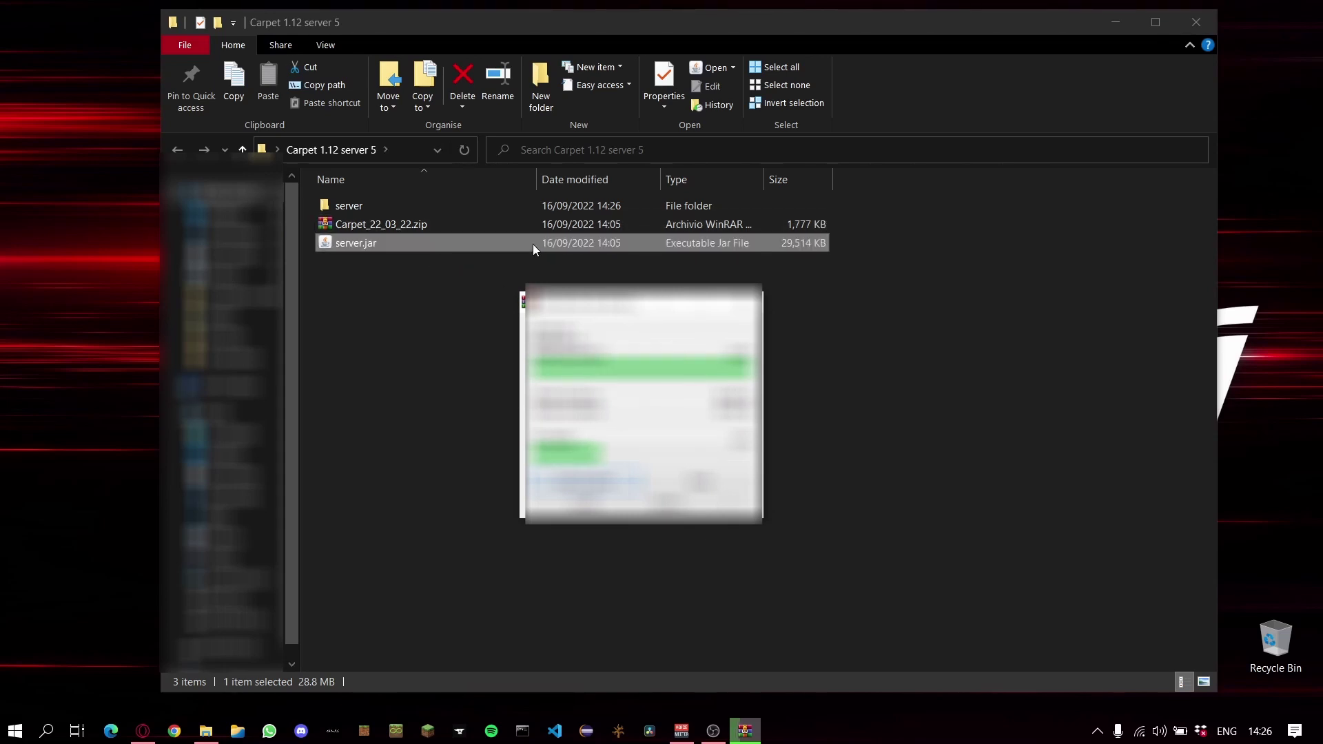
{"action": "left_click", "coordinate": [398, 335]}
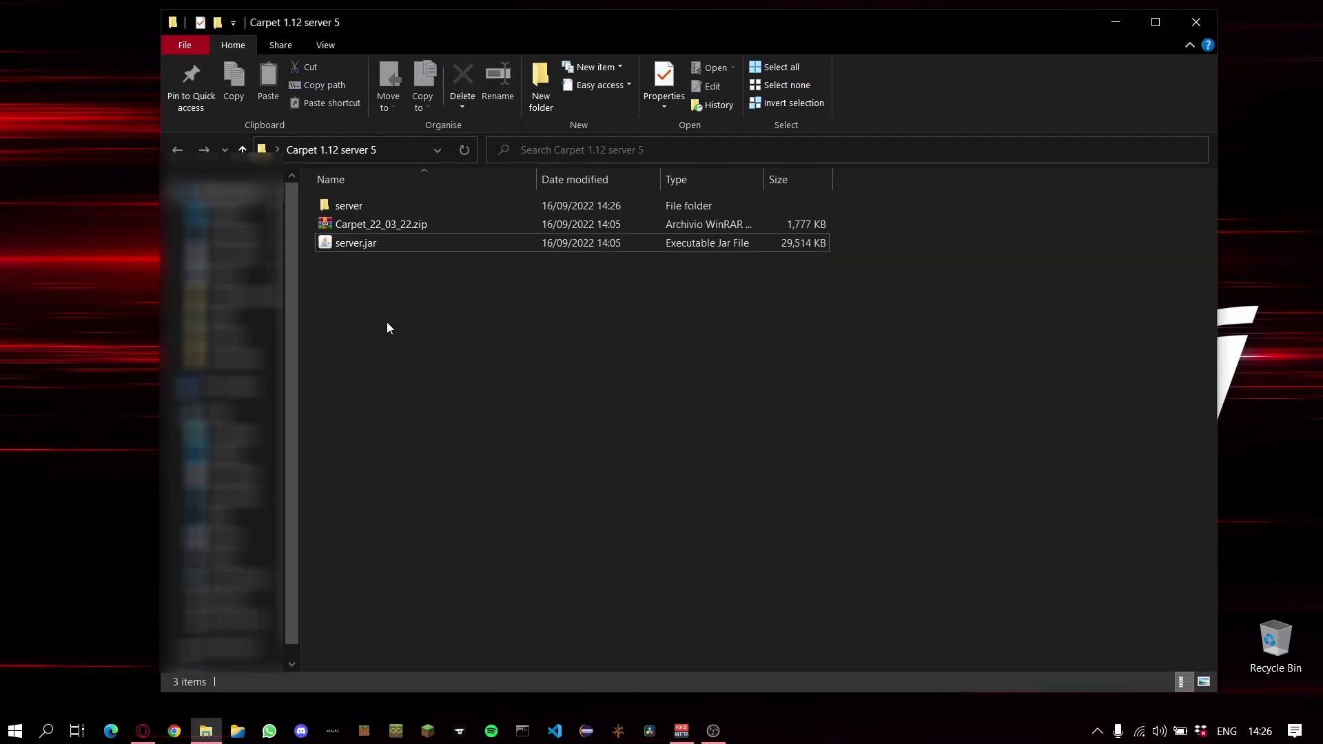
Step: Browse the server folder's assets and minecraft subfolders, then go back
{"action": "double_click", "coordinate": [348, 205]}
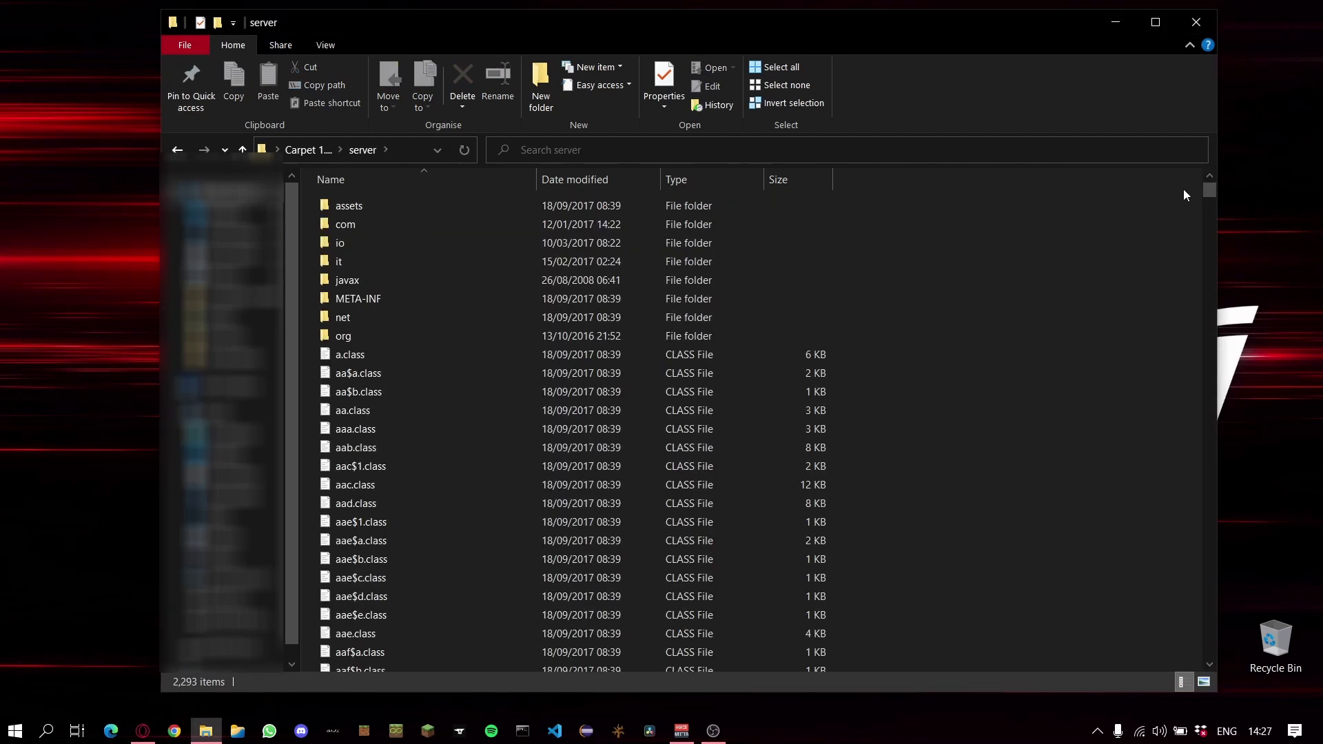
{"action": "mouse_move", "coordinate": [1210, 189]}
{"action": "left_mouse_down"}
{"action": "mouse_move", "coordinate": [1231, 578]}
{"action": "mouse_move", "coordinate": [1223, 174]}
{"action": "left_mouse_up"}
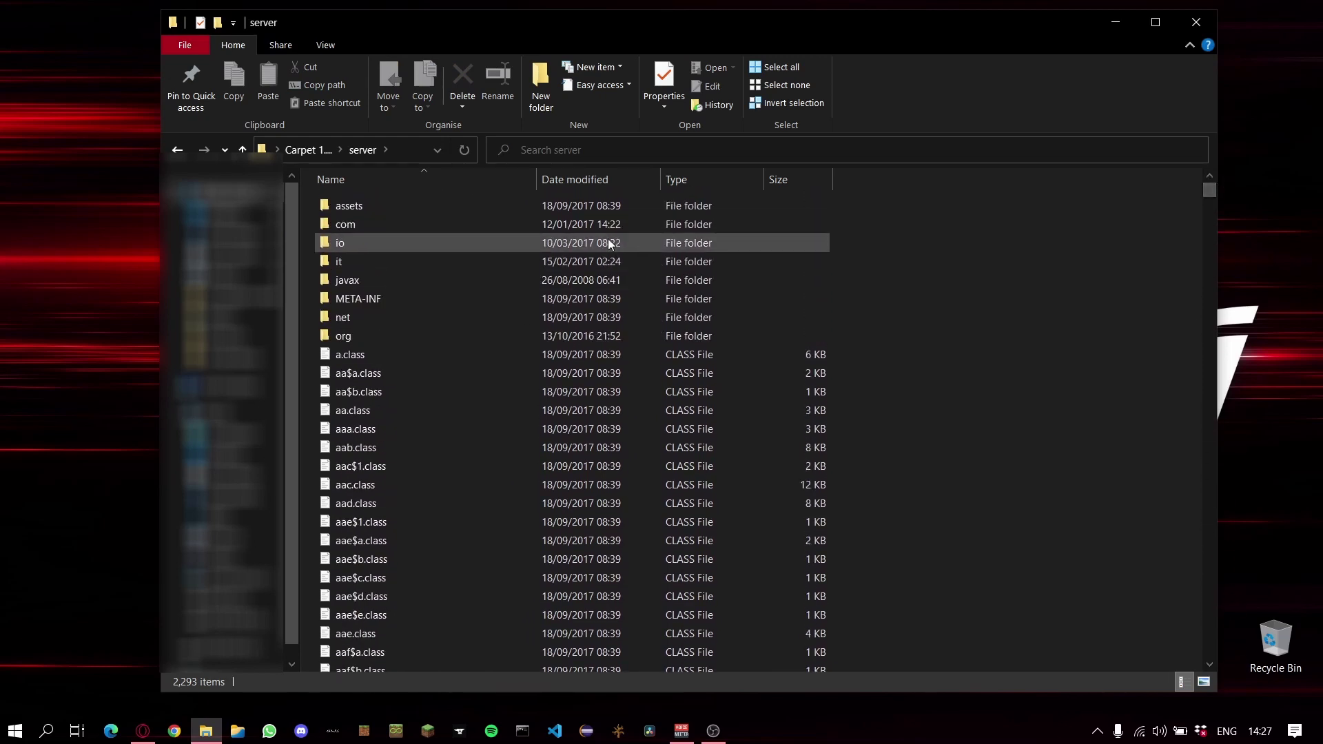
{"action": "double_click", "coordinate": [433, 206]}
{"action": "double_click", "coordinate": [433, 205]}
{"action": "key", "text": "alt+Left"}
{"action": "key", "text": "alt+Left"}
{"action": "key", "text": "alt+Left"}
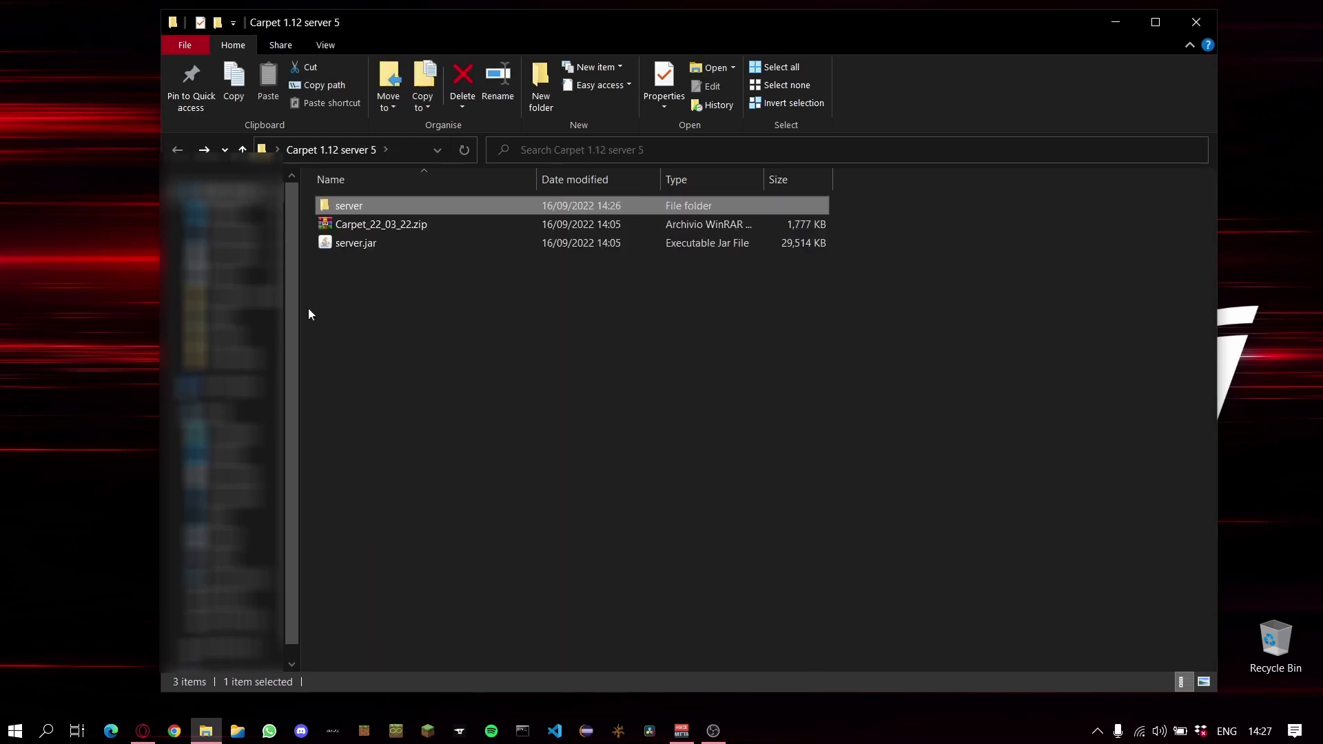
Step: Open Carpet_22_03_22.zip in WinRAR beside the server folder
{"action": "double_click", "coordinate": [374, 226]}
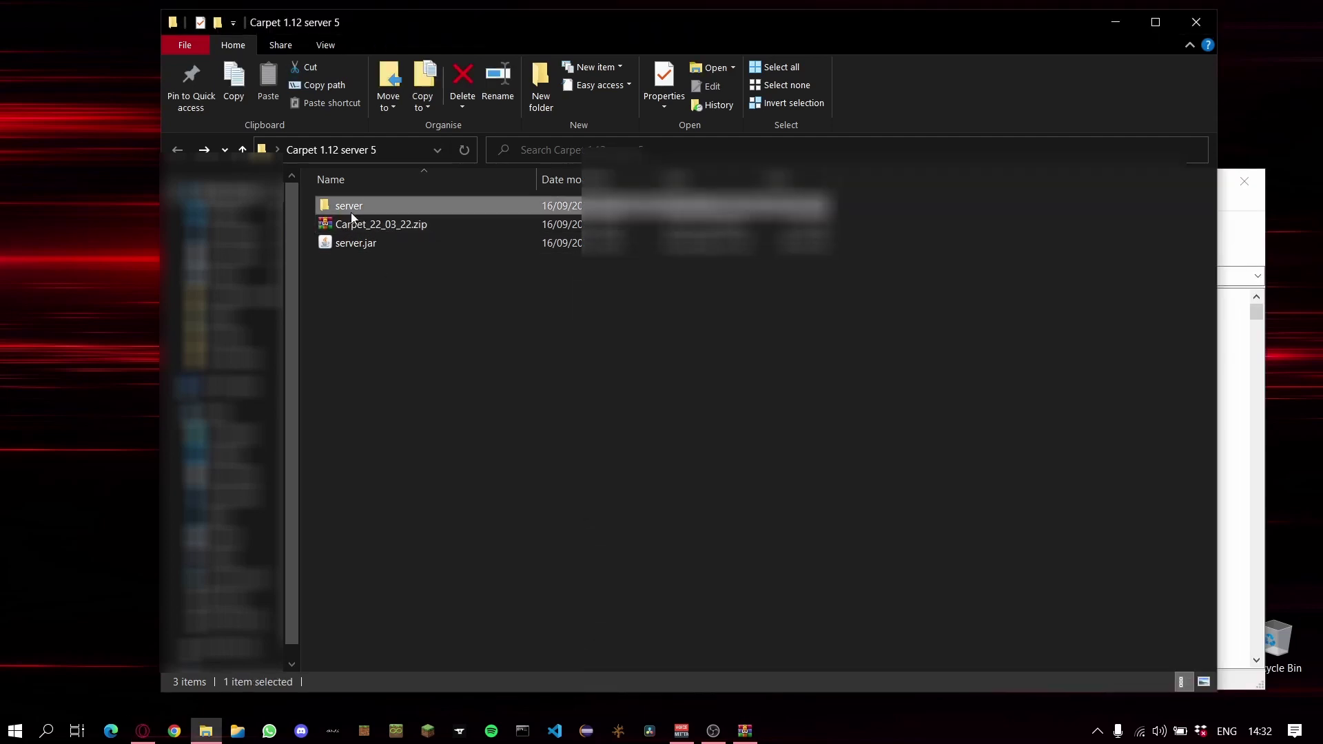
{"action": "double_click", "coordinate": [349, 206]}
{"action": "scroll", "coordinate": [591, 472], "scroll_direction": "down", "scroll_amount": 3}
{"action": "scroll", "coordinate": [591, 472], "scroll_direction": "up", "scroll_amount": 2}
{"action": "scroll", "coordinate": [591, 471], "scroll_direction": "up", "scroll_amount": 1}
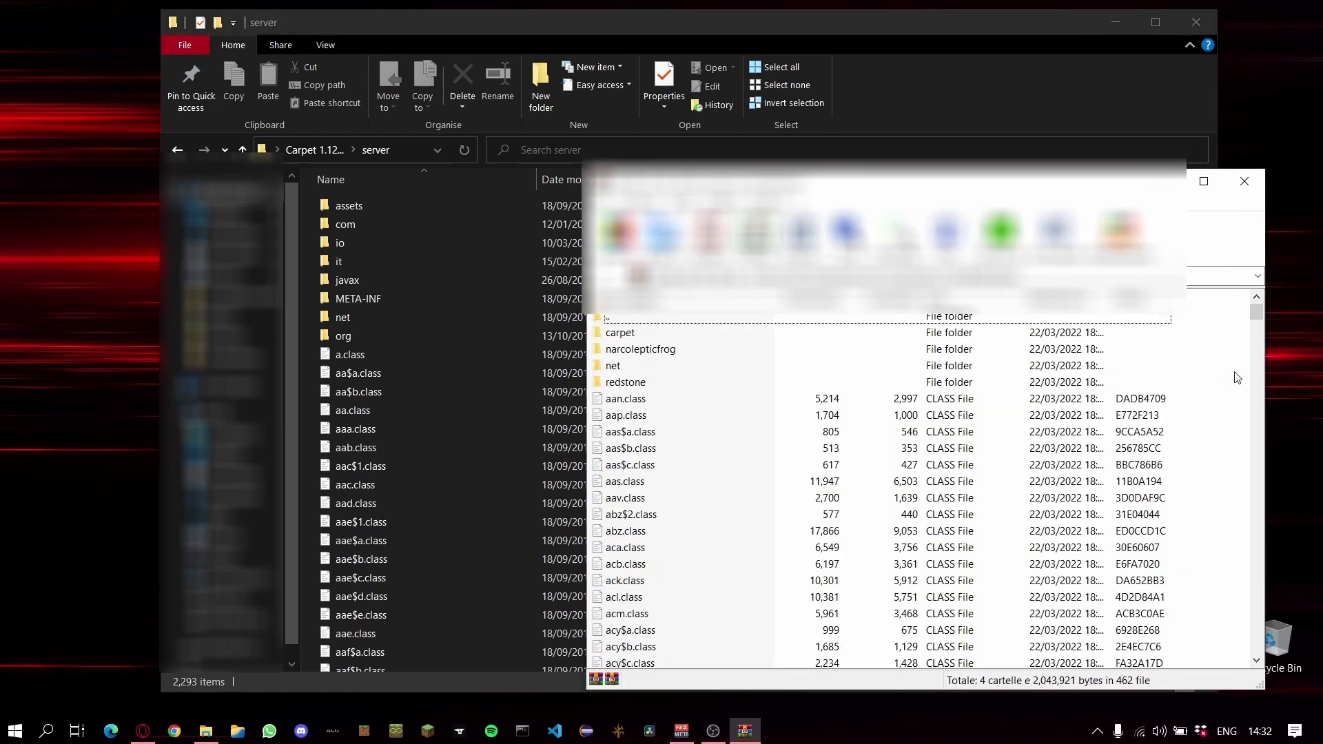
{"action": "left_click", "coordinate": [1230, 379]}
{"action": "left_click_drag", "start_coordinate": [897, 236], "coordinate": [878, 160]}
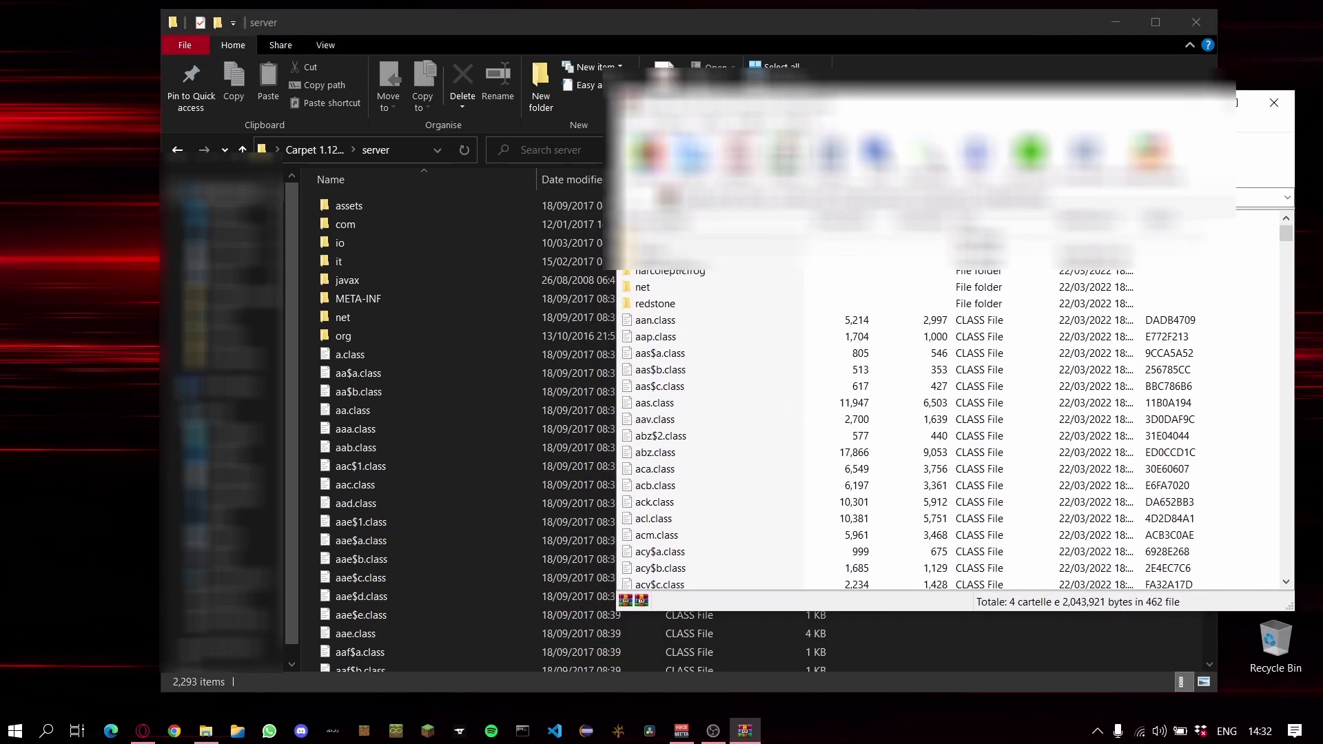
Step: Drag all Carpet archive files into the server folder, replacing duplicates, and close WinRAR
{"action": "key", "text": "ctrl+a"}
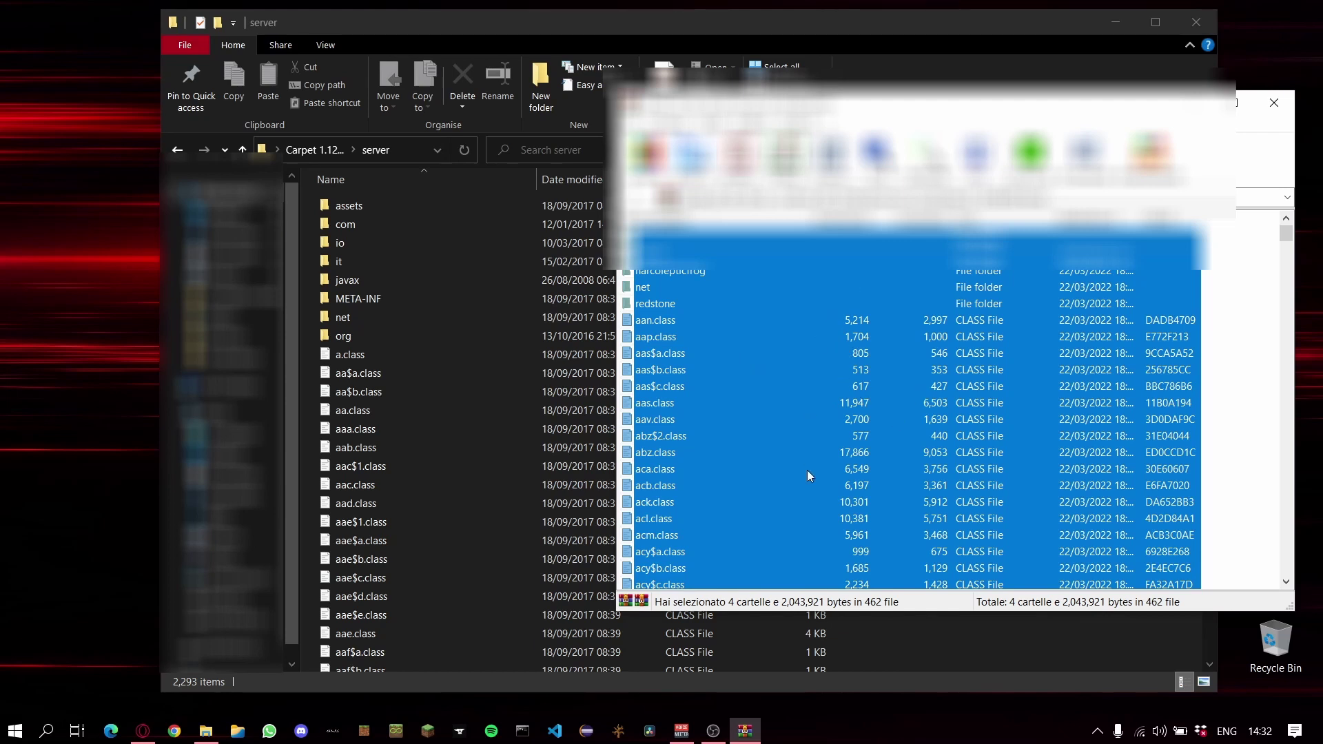
{"action": "left_click_drag", "start_coordinate": [1285, 234], "coordinate": [1285, 236]}
{"action": "left_click_drag", "start_coordinate": [744, 397], "coordinate": [870, 606]}
{"action": "left_click_drag", "start_coordinate": [952, 634], "coordinate": [951, 634]}
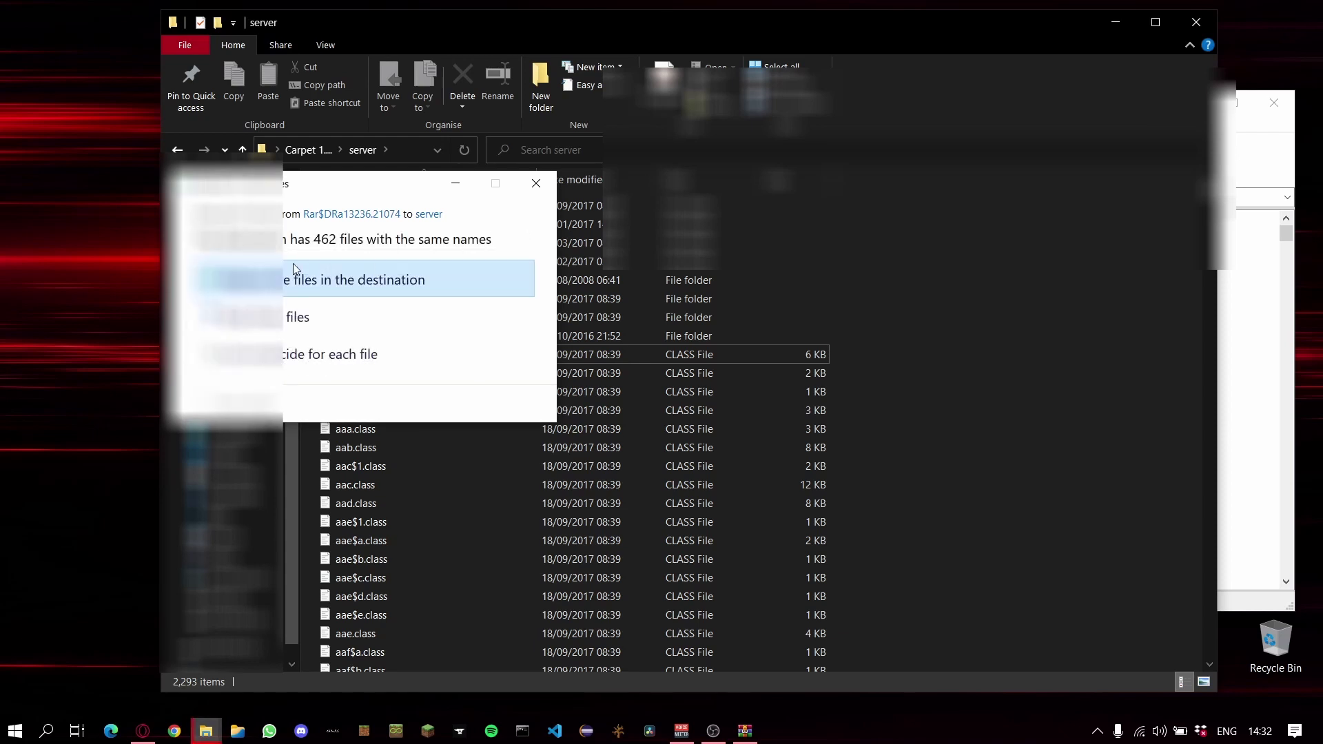
{"action": "left_click", "coordinate": [405, 280]}
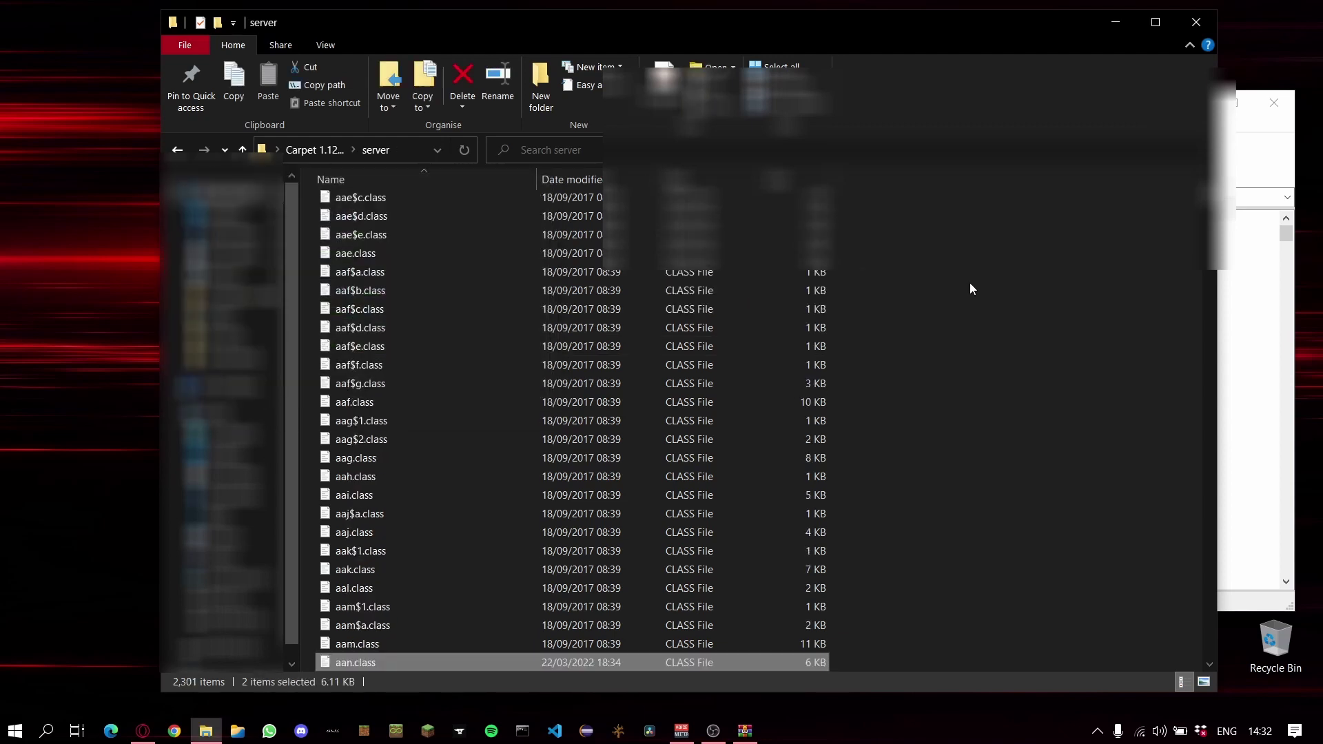
{"action": "left_click", "coordinate": [1210, 396]}
{"action": "left_click", "coordinate": [1274, 102]}
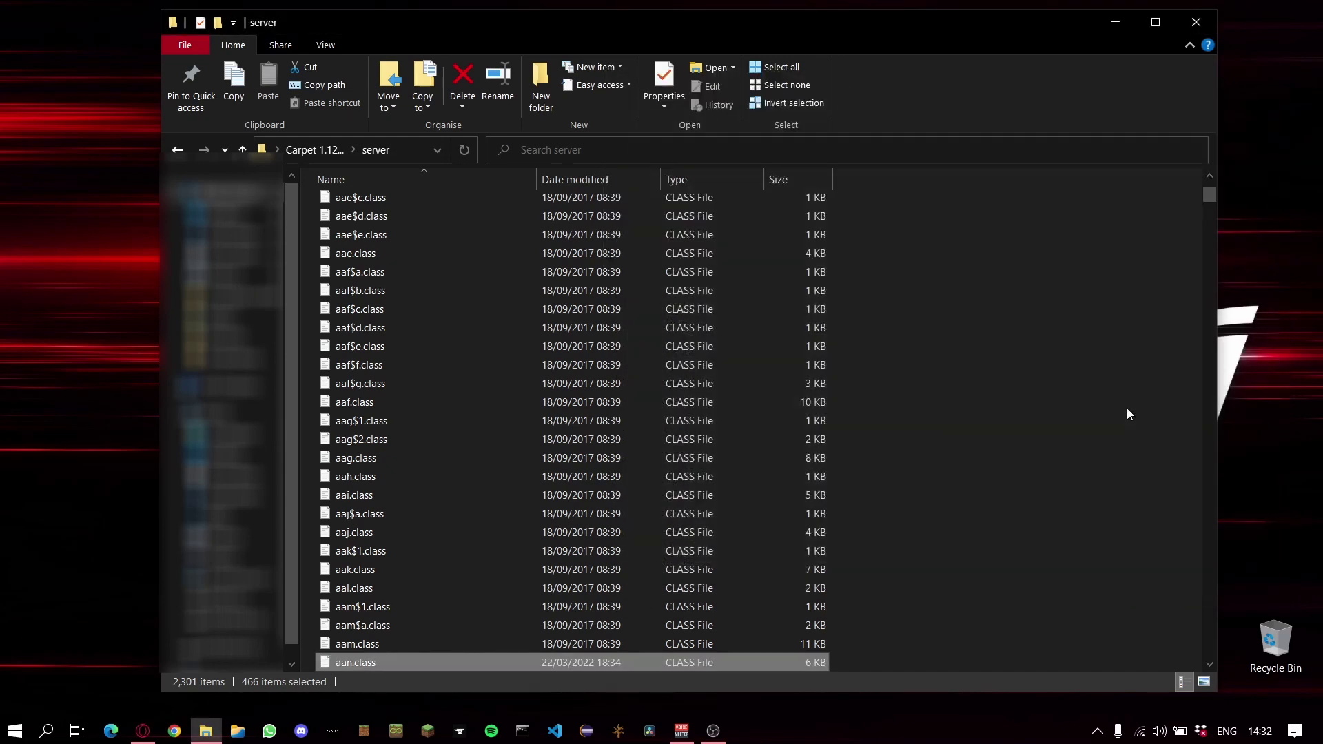
{"action": "left_click", "coordinate": [1111, 422]}
{"action": "scroll", "coordinate": [640, 516], "scroll_direction": "up", "scroll_amount": 10}
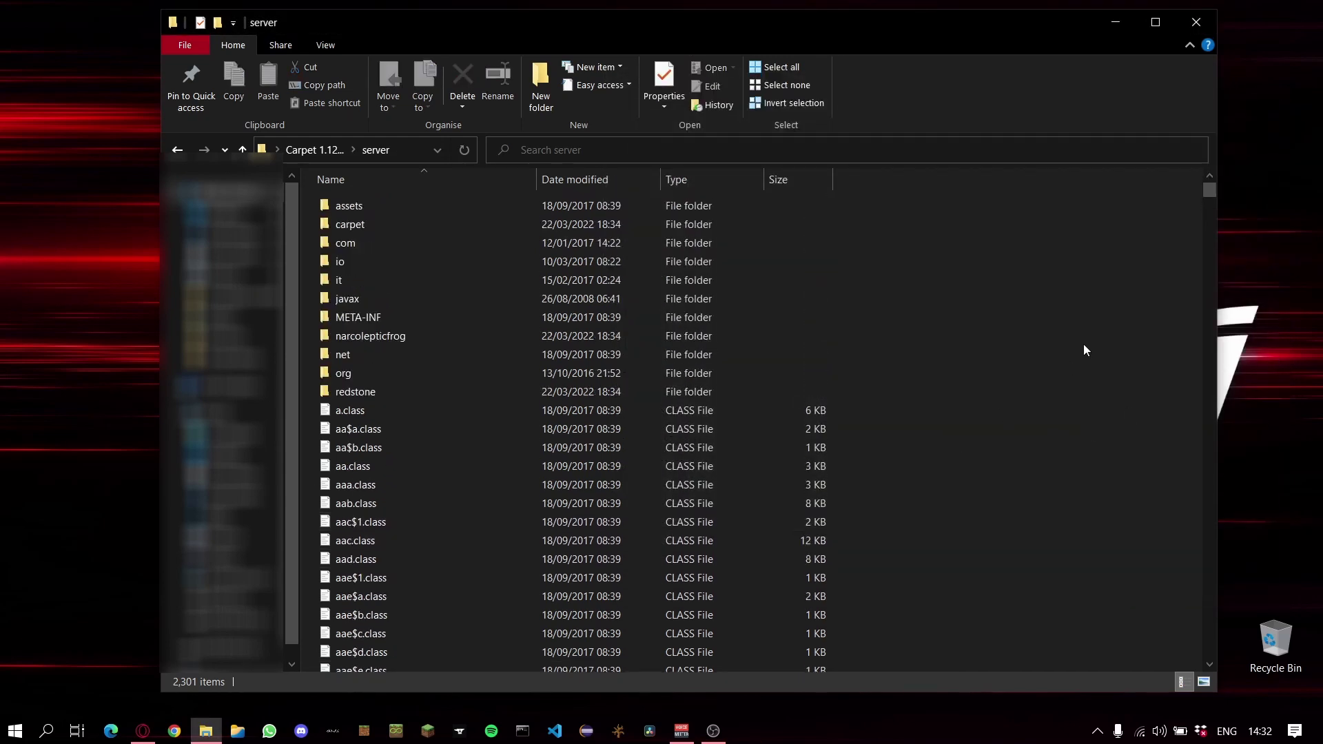
Step: Add all server folder files to a new ZIP archive named minecraft_server_1_12_2.zip
{"action": "key", "text": "ctrl+a"}
{"action": "right_click", "coordinate": [658, 370]}
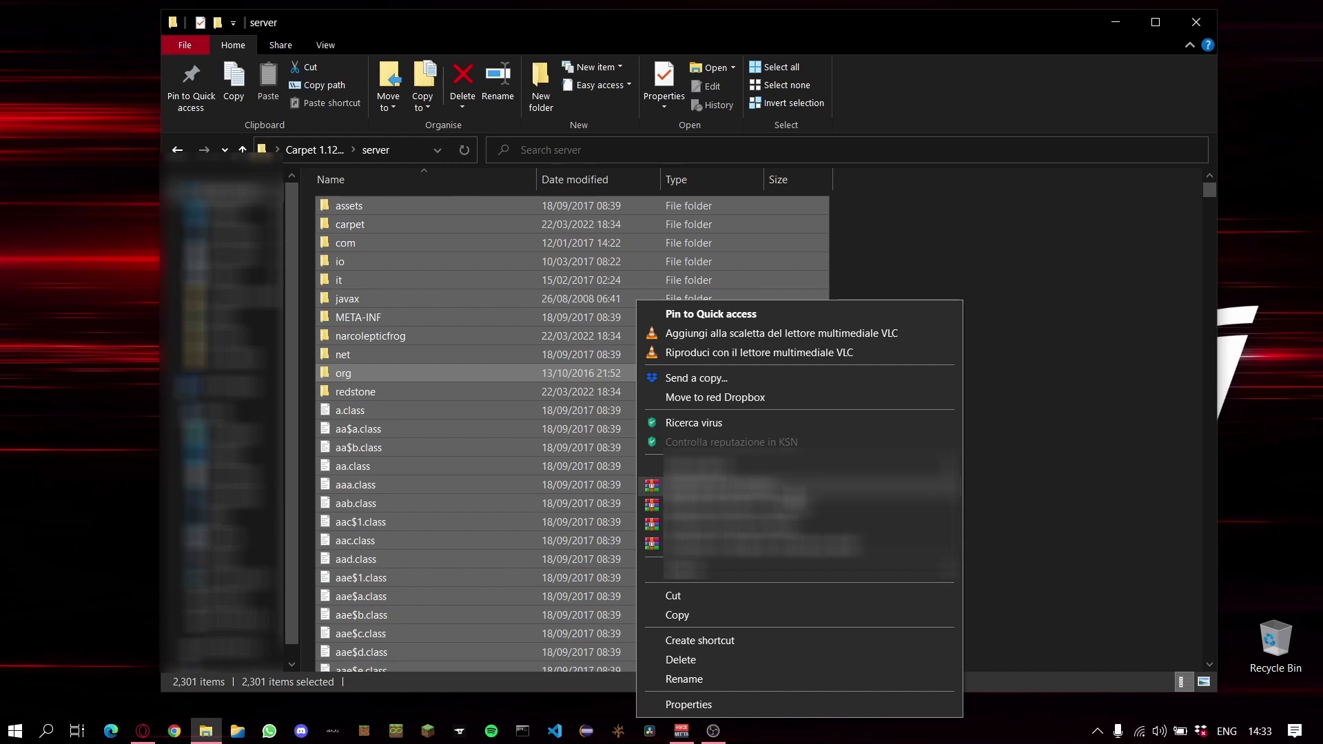
{"action": "left_click", "coordinate": [725, 463]}
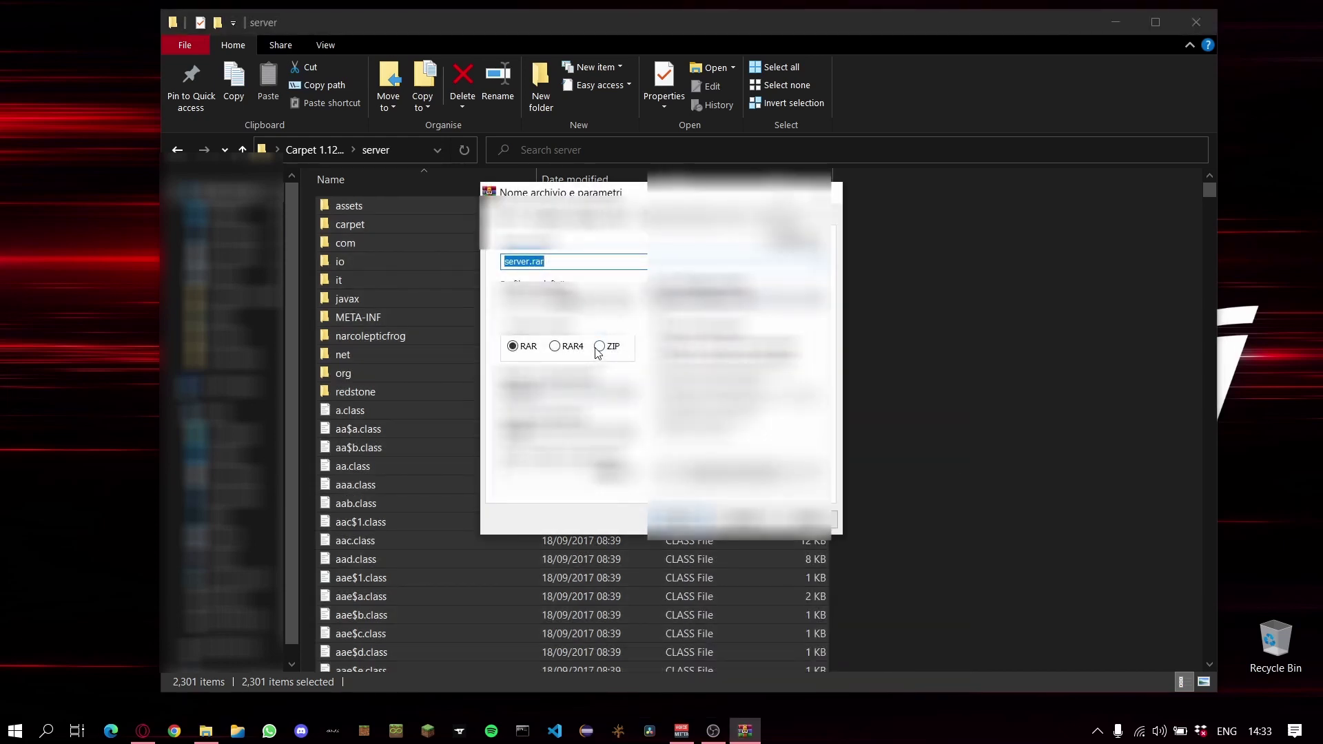
{"action": "left_click", "coordinate": [598, 347]}
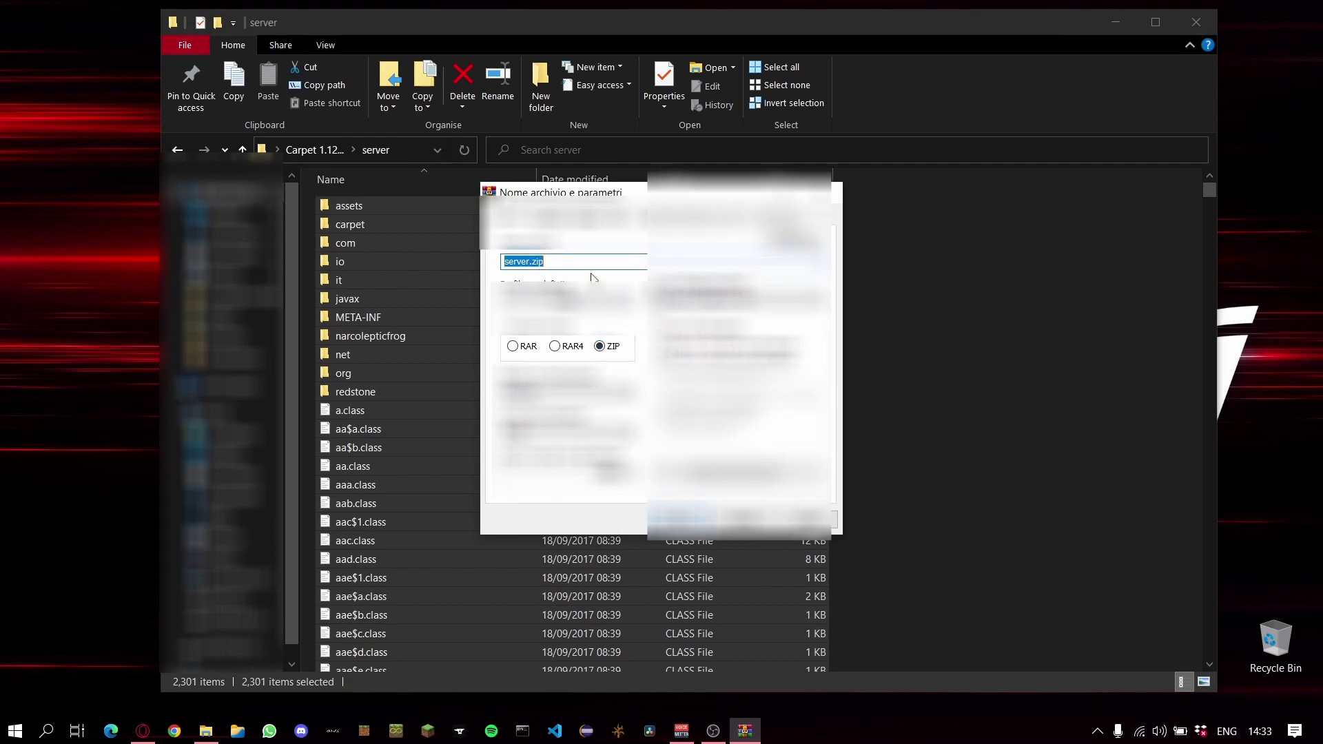
{"action": "type", "text": "se"}
{"action": "type", "text": "minecraft"}
{"action": "type", "text": "erve"}
{"action": "type", "text": "2_2"}
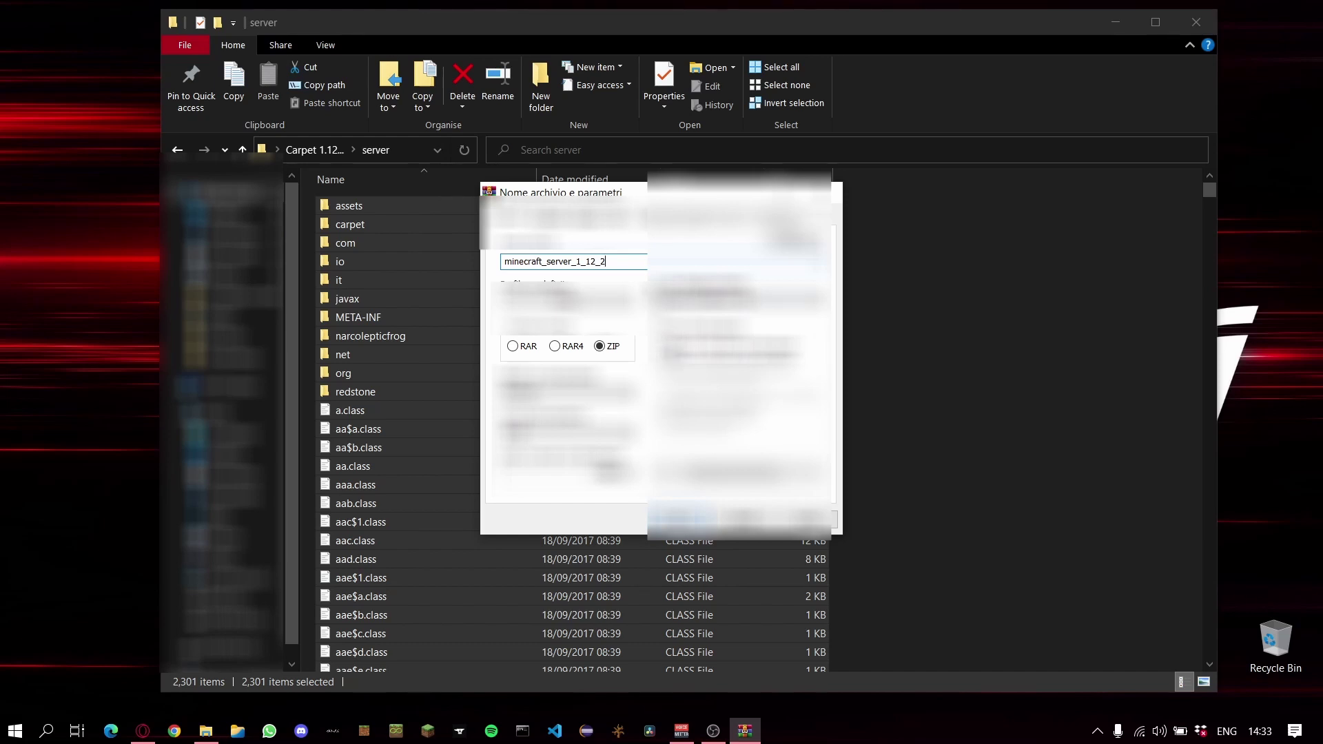
{"action": "type", "text": ".zip"}
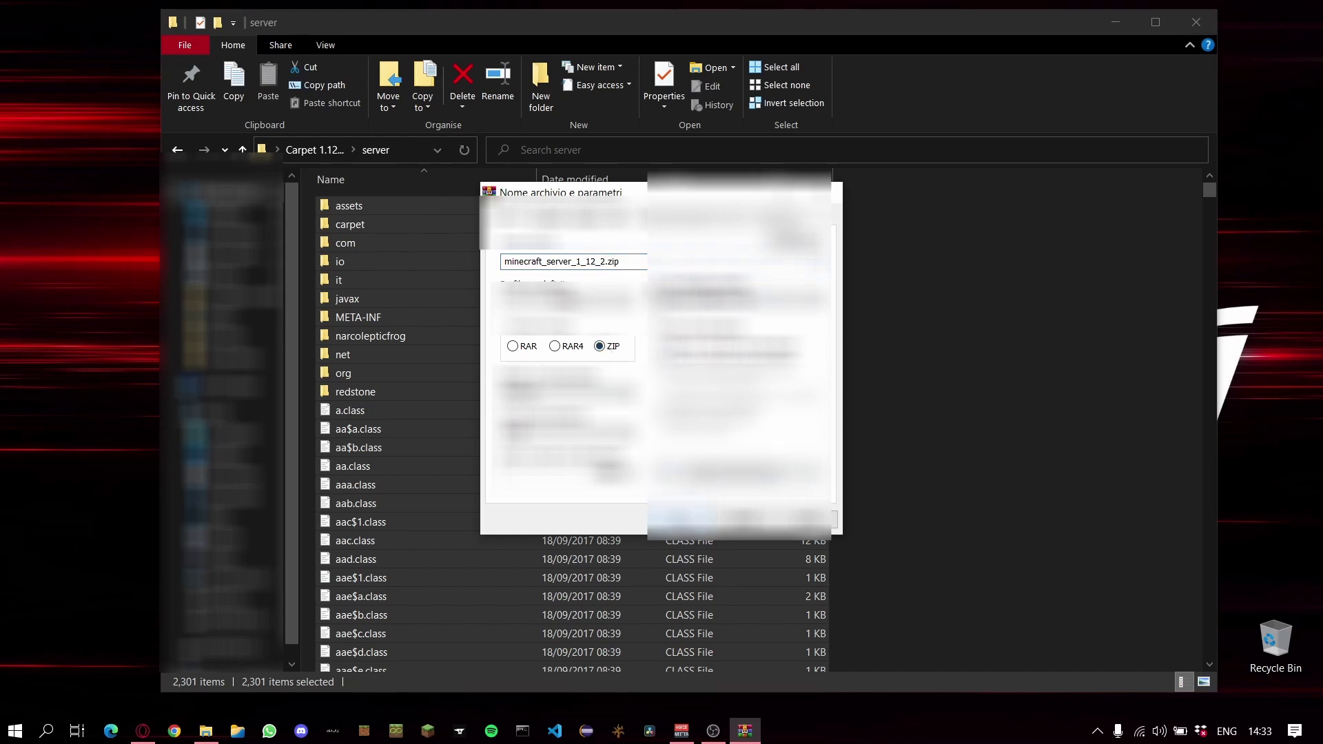
{"action": "key", "text": "Return"}
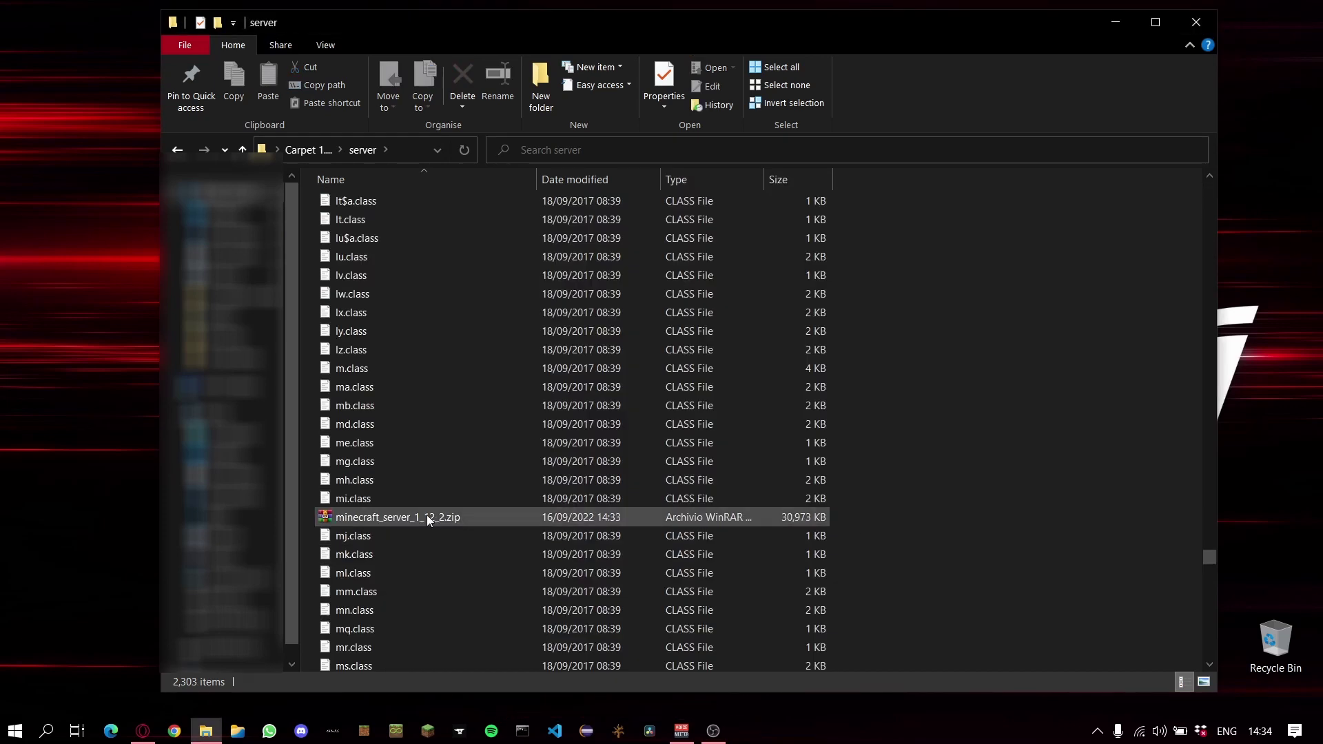
Step: Paste the ZIP into Carpet 1.12 server 5 and recycle the server folder and Carpet zip
{"action": "left_click", "coordinate": [375, 519]}
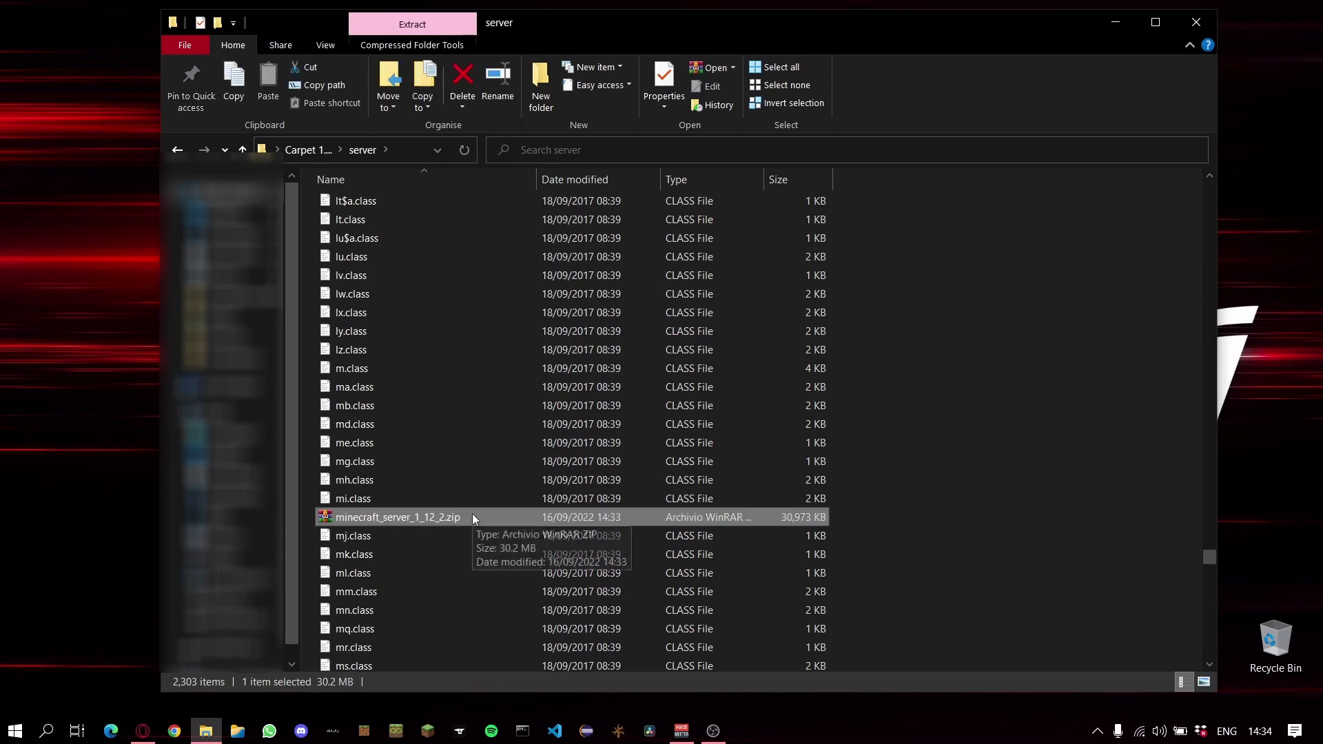
{"action": "left_click", "coordinate": [308, 150]}
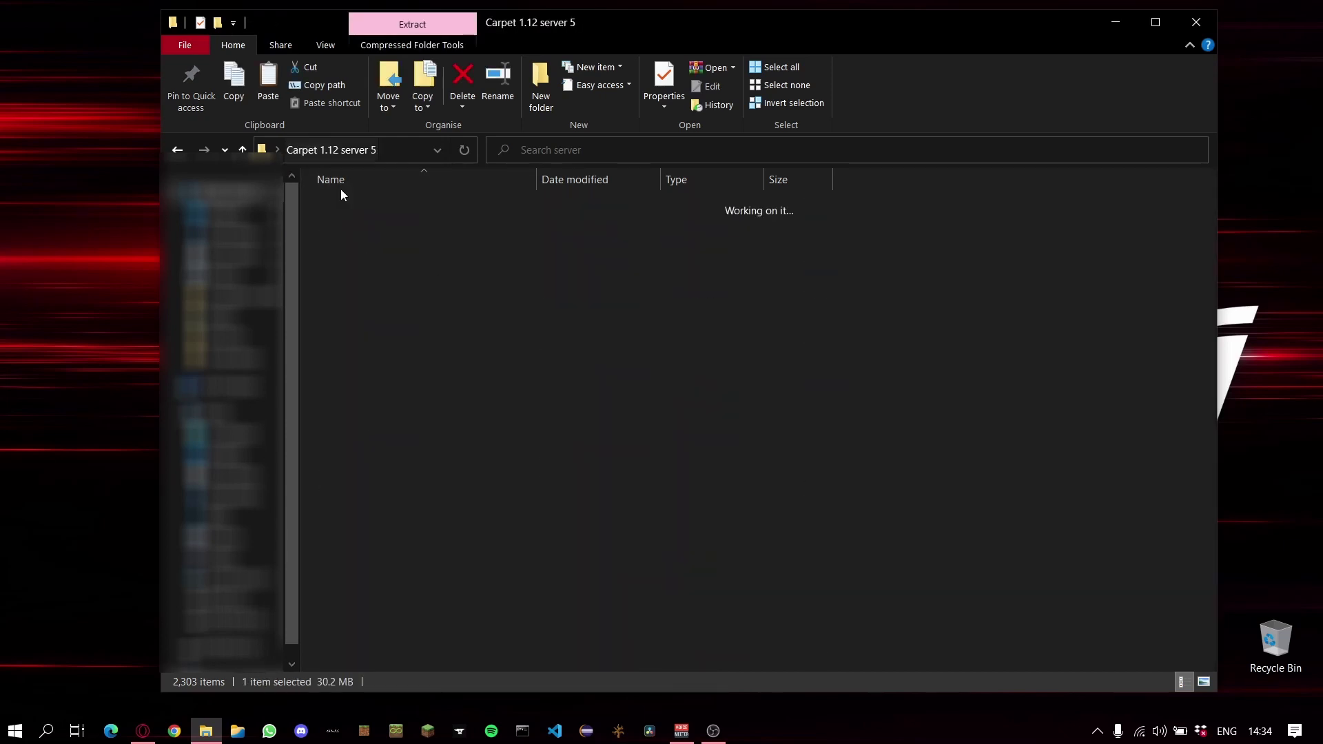
{"action": "key", "text": "ctrl+v"}
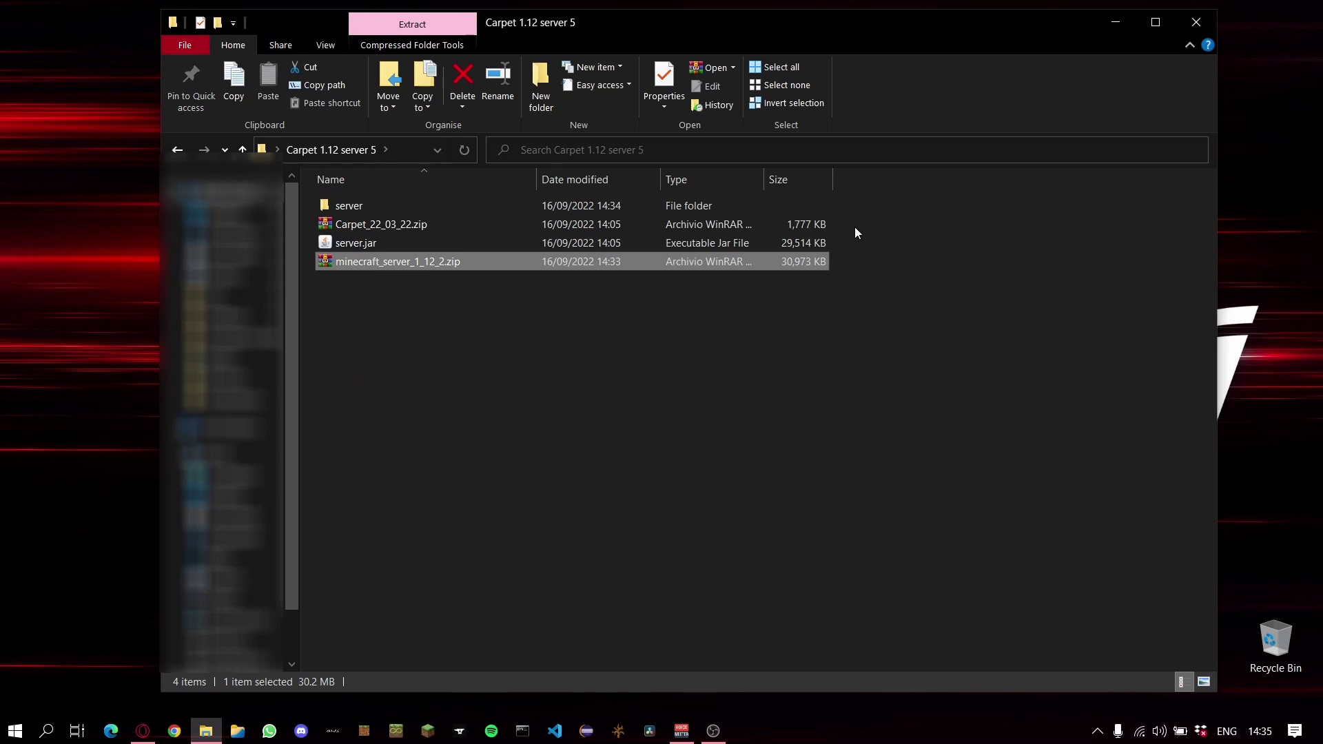
{"action": "left_click_drag", "start_coordinate": [853, 226], "coordinate": [589, 196]}
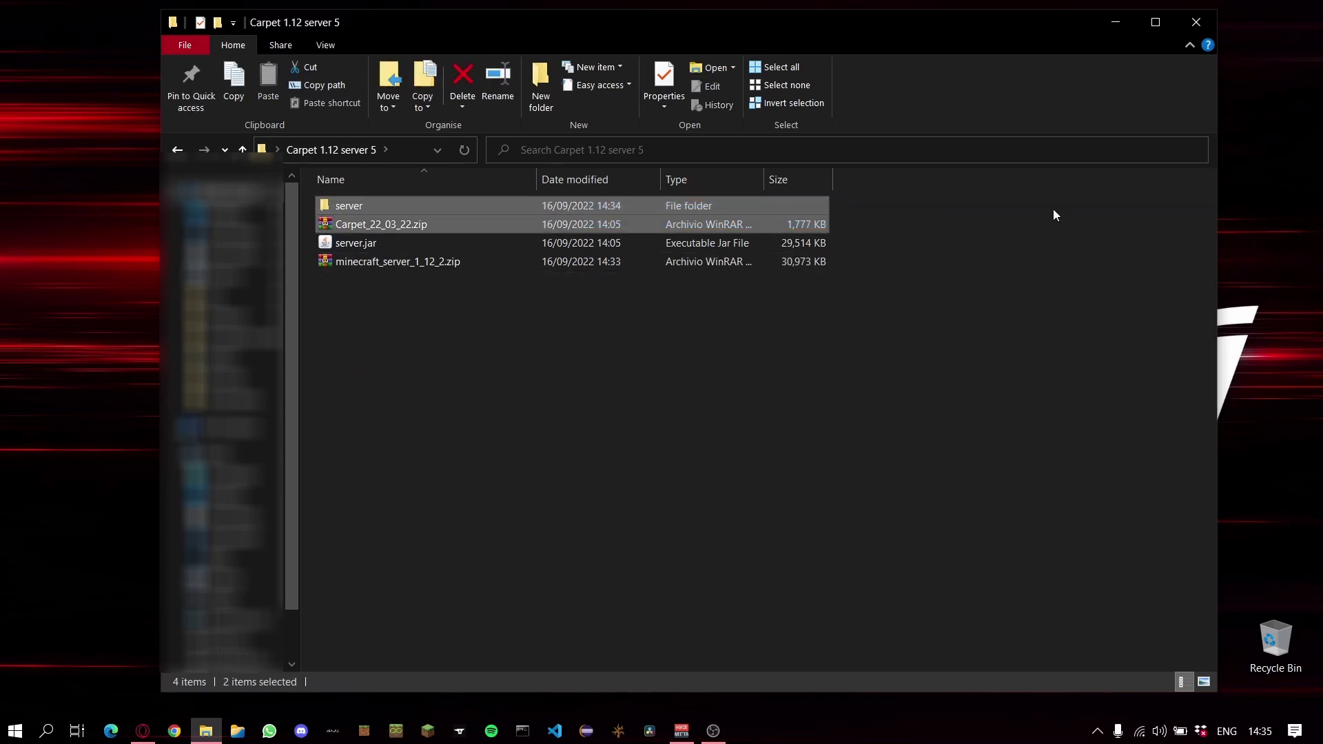
{"action": "key", "text": "shift+Delete"}
{"action": "key", "text": "Escape"}
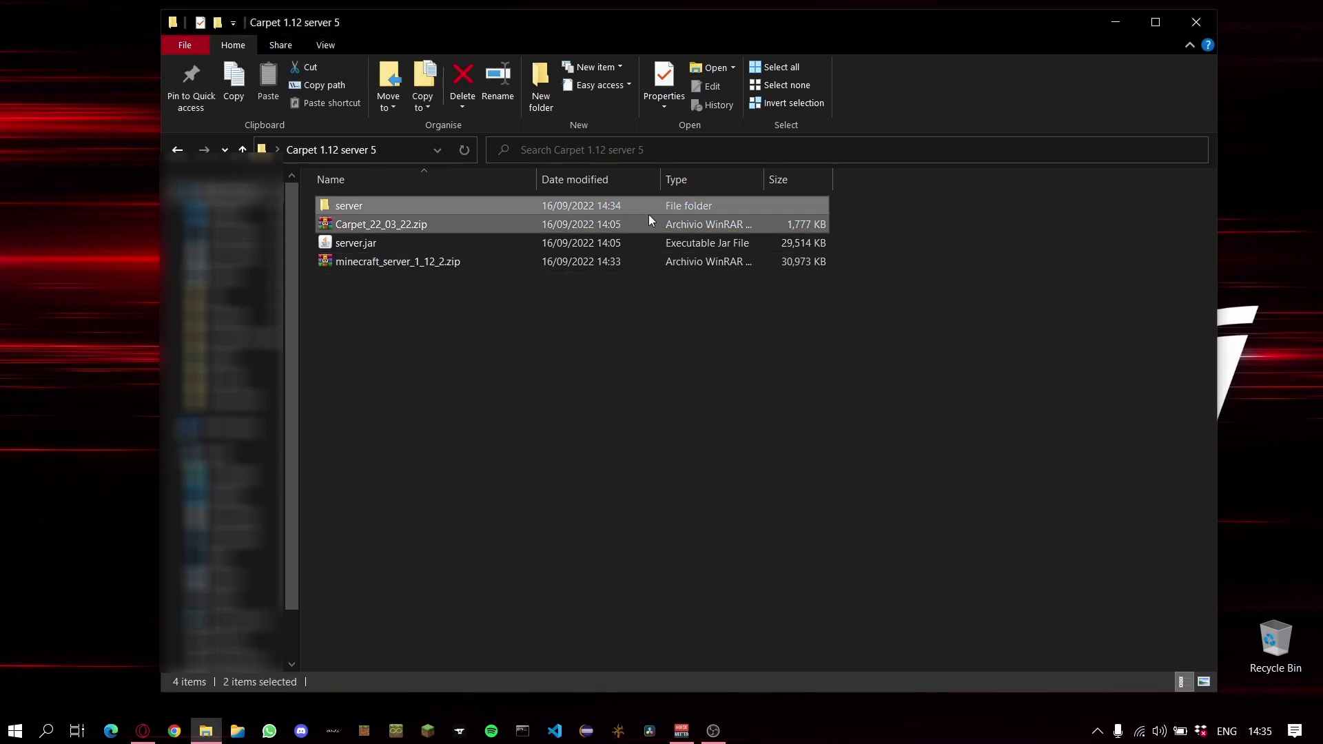
{"action": "key", "text": "Delete"}
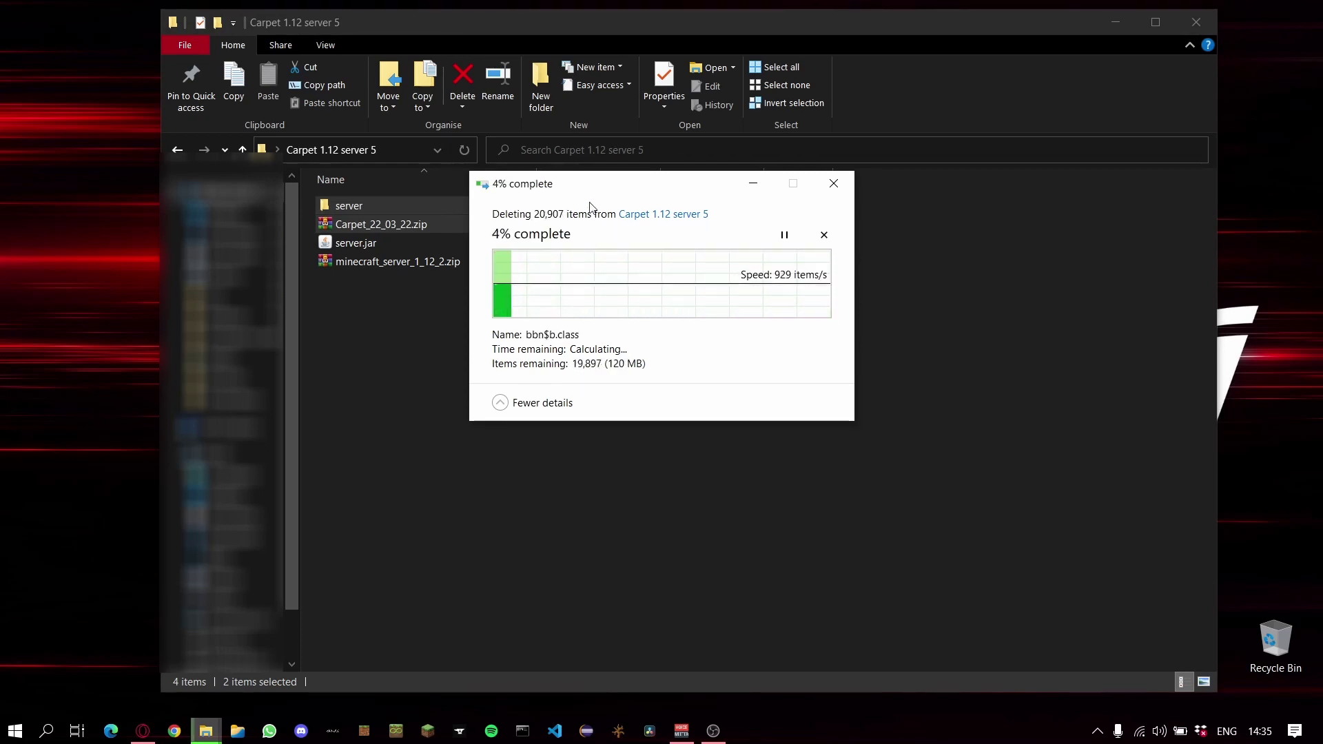
{"action": "left_click_drag", "start_coordinate": [589, 199], "coordinate": [1312, 242]}
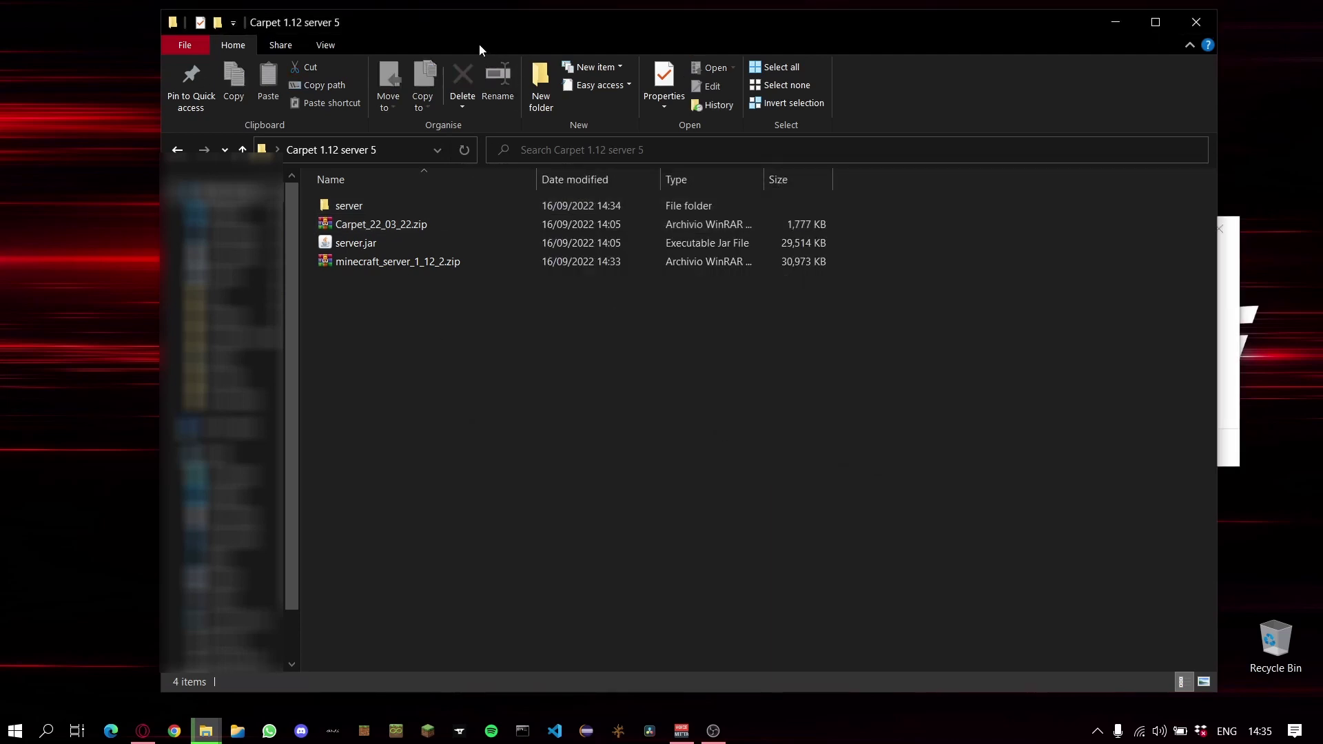
Step: Rename minecraft_server_1_12_2.zip to minecraft_server_1_12_2.jar, accepting the extension change
{"action": "left_click_drag", "start_coordinate": [475, 42], "coordinate": [376, 49]}
{"action": "left_click", "coordinate": [344, 262]}
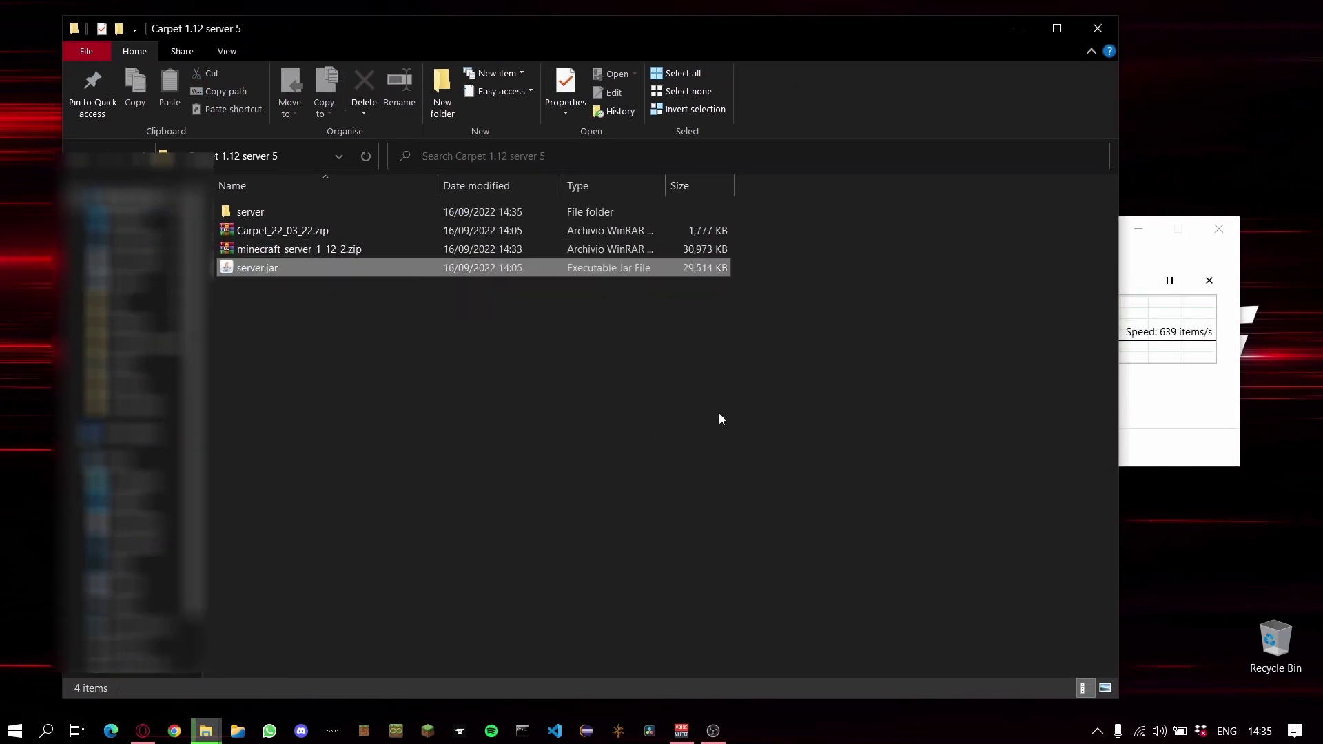
{"action": "left_click", "coordinate": [295, 252]}
{"action": "key", "text": "F2"}
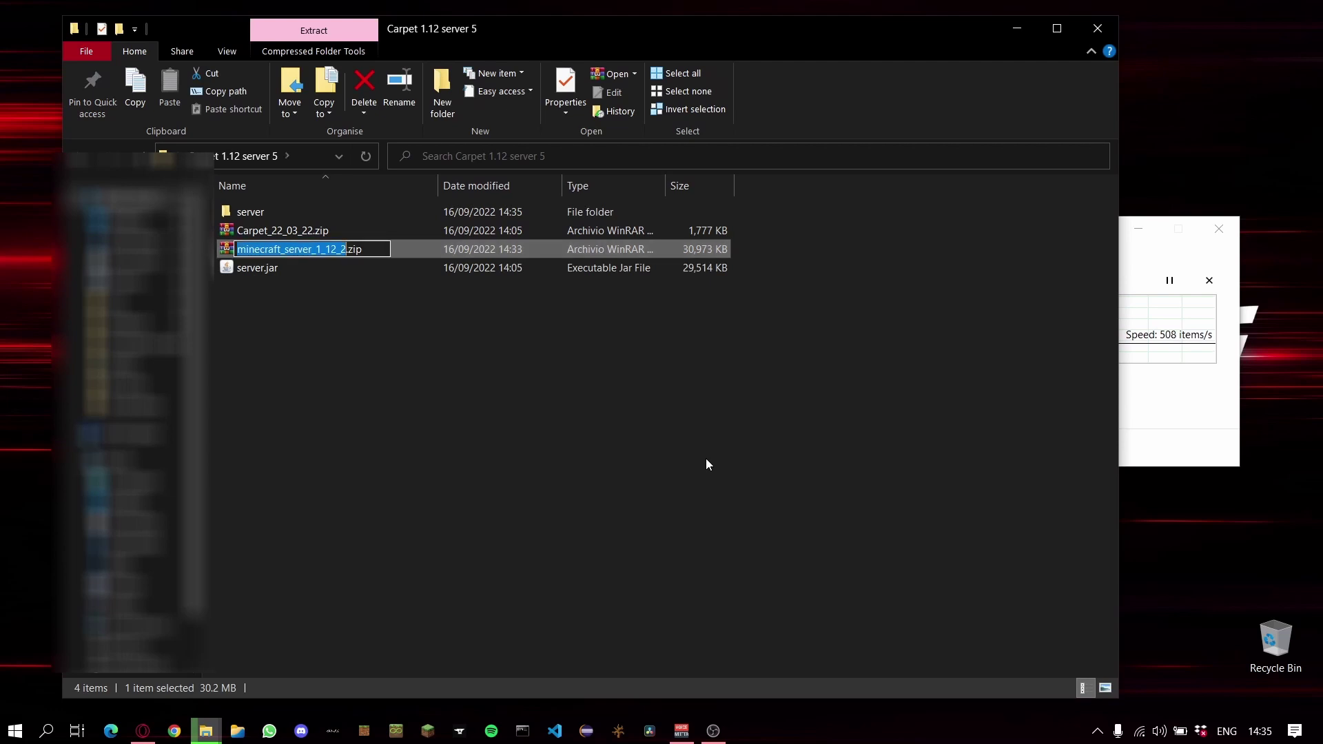
{"action": "key", "text": "End"}
{"action": "key", "text": "BackSpace"}
{"action": "key", "text": "BackSpace"}
{"action": "key", "text": "BackSpace"}
{"action": "type", "text": "jar"}
{"action": "key", "text": "Return"}
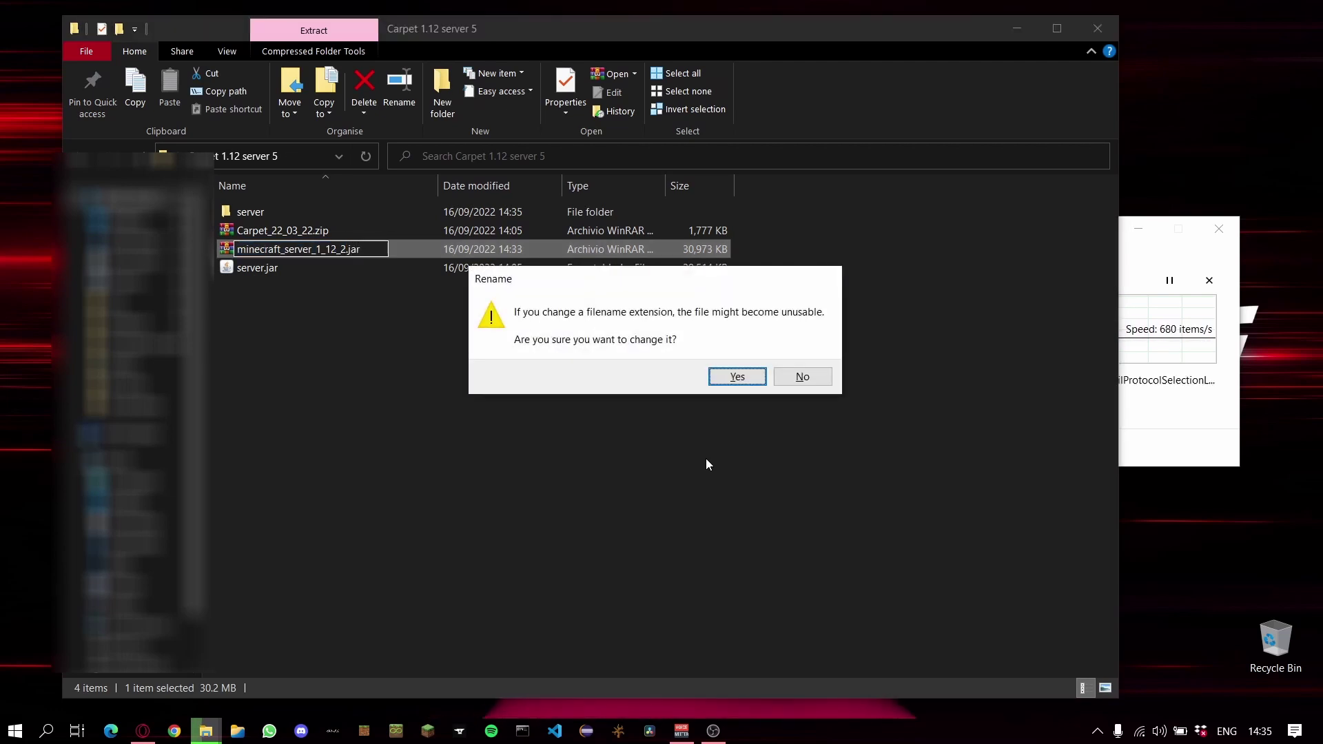
{"action": "key", "text": "Return"}
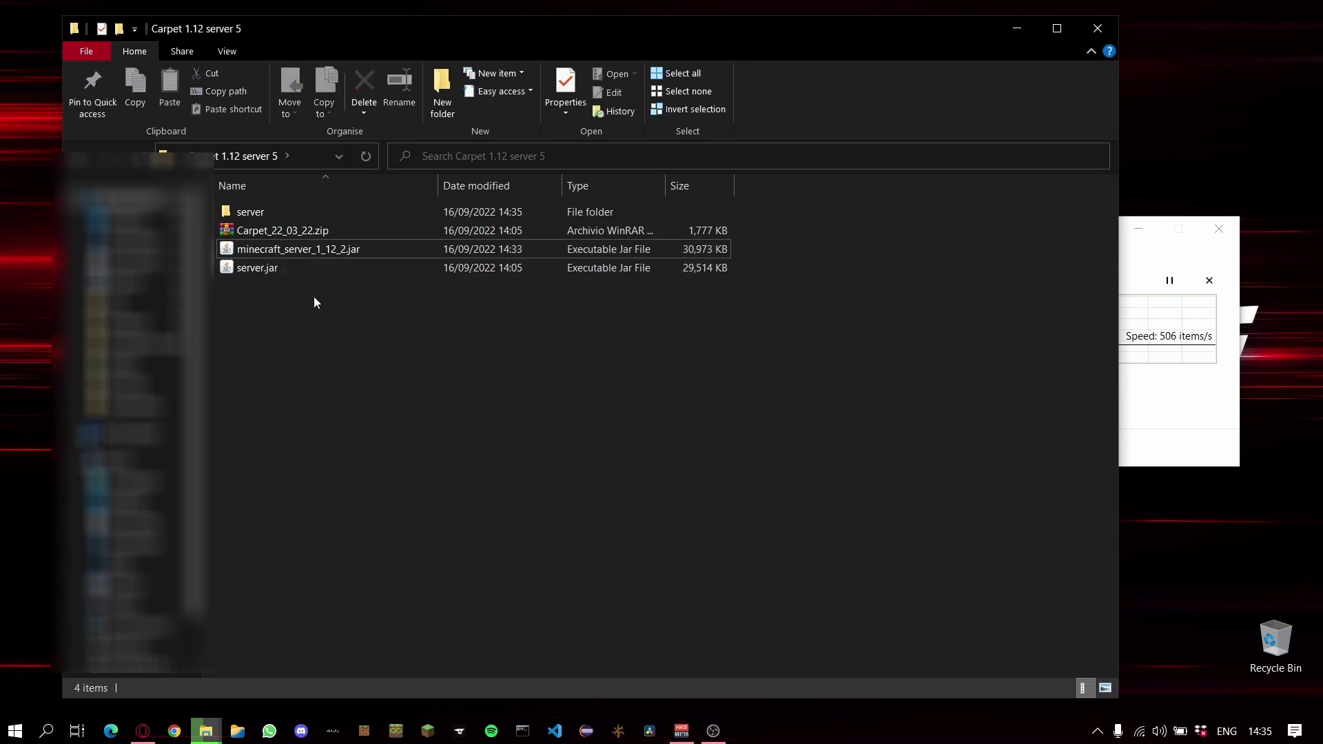
Step: Delete the old server.jar, leaving only minecraft_server_1_12_2.jar
{"action": "left_click_drag", "start_coordinate": [300, 308], "coordinate": [235, 271]}
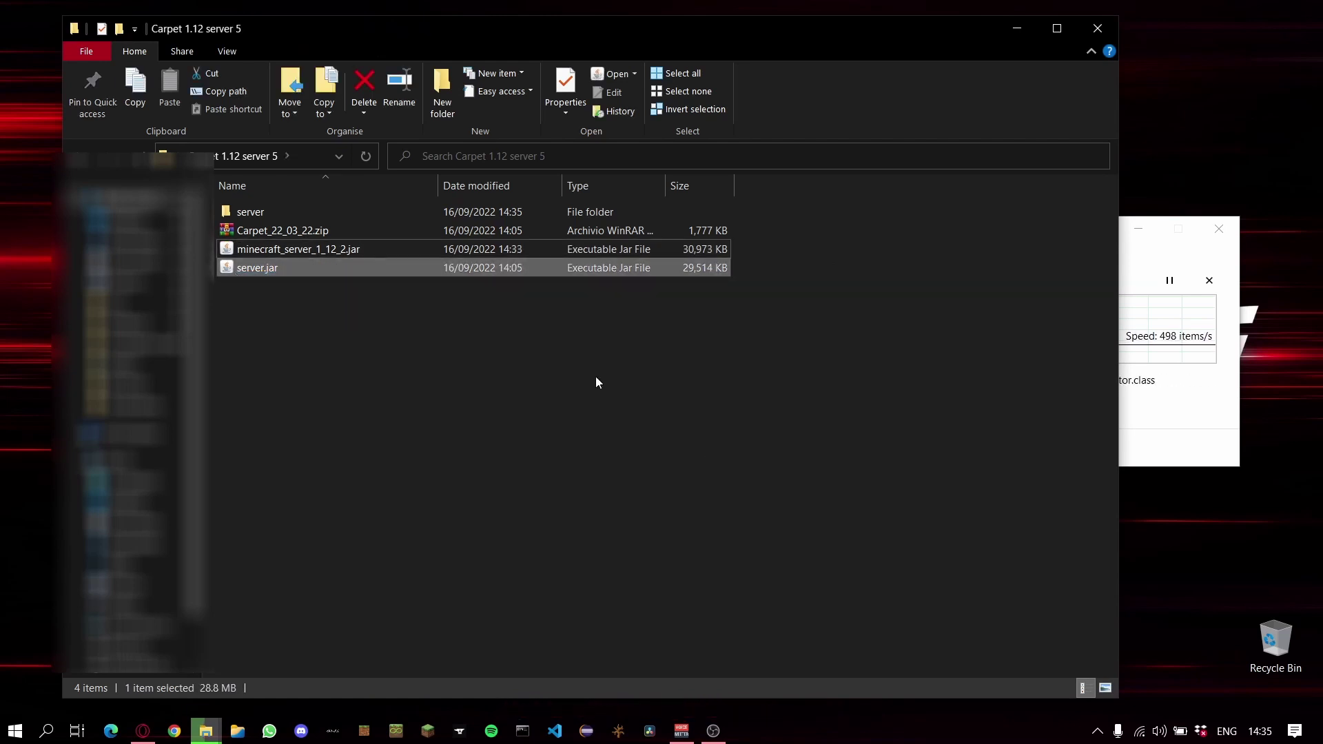
{"action": "left_click", "coordinate": [1214, 394]}
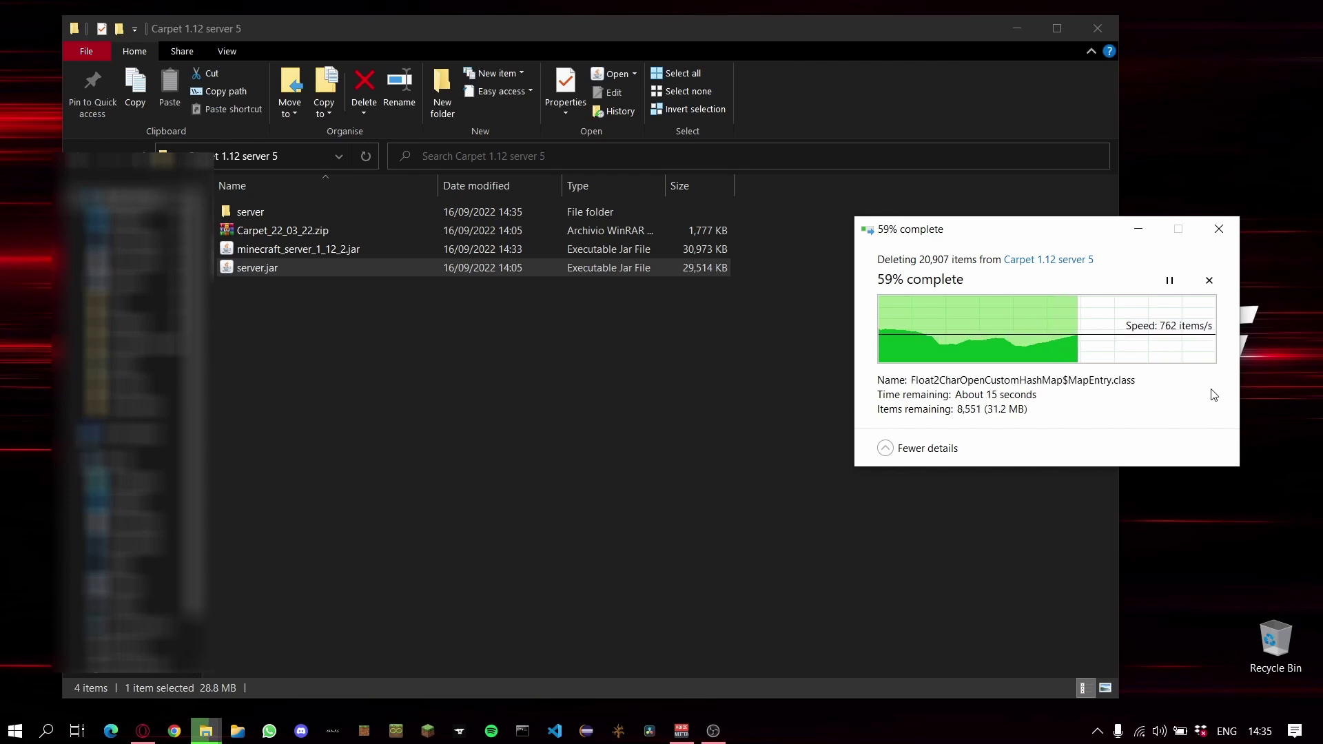
{"action": "left_click_drag", "start_coordinate": [445, 302], "coordinate": [325, 267]}
{"action": "key", "text": "Delete"}
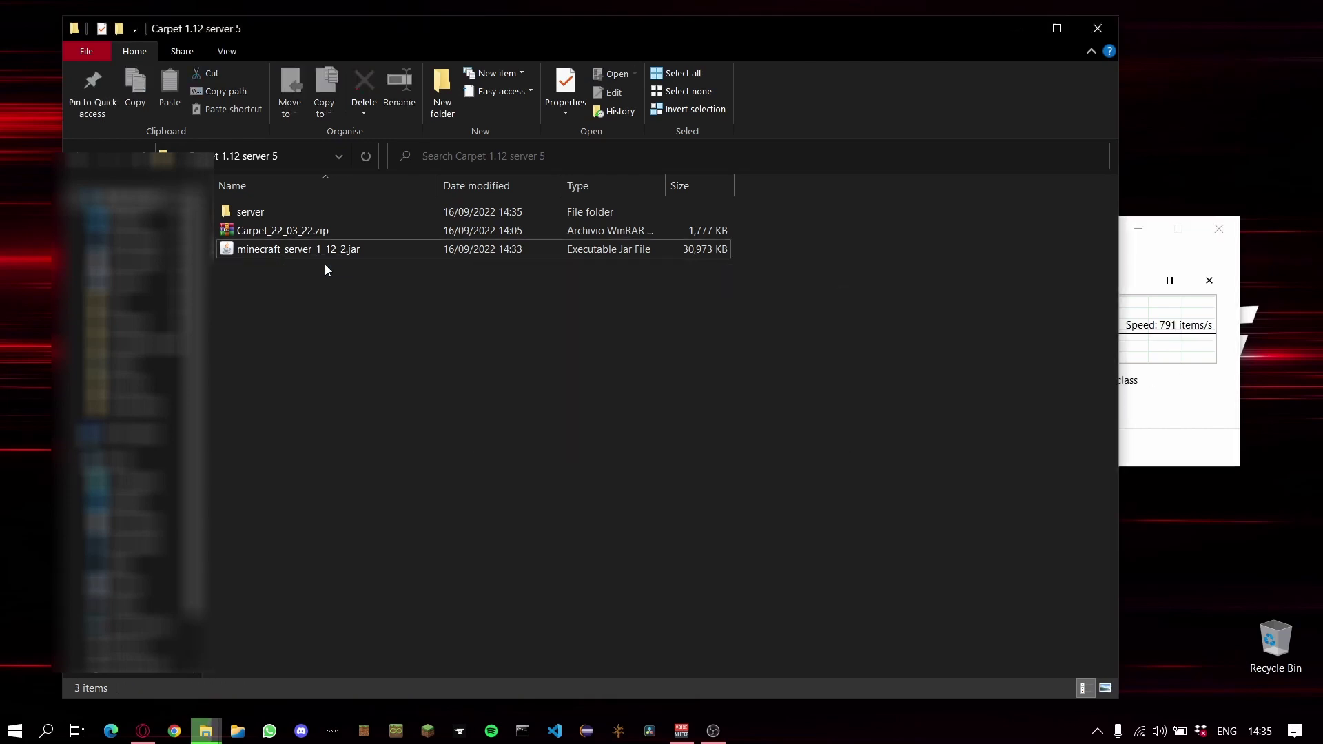
{"action": "left_click", "coordinate": [1195, 393]}
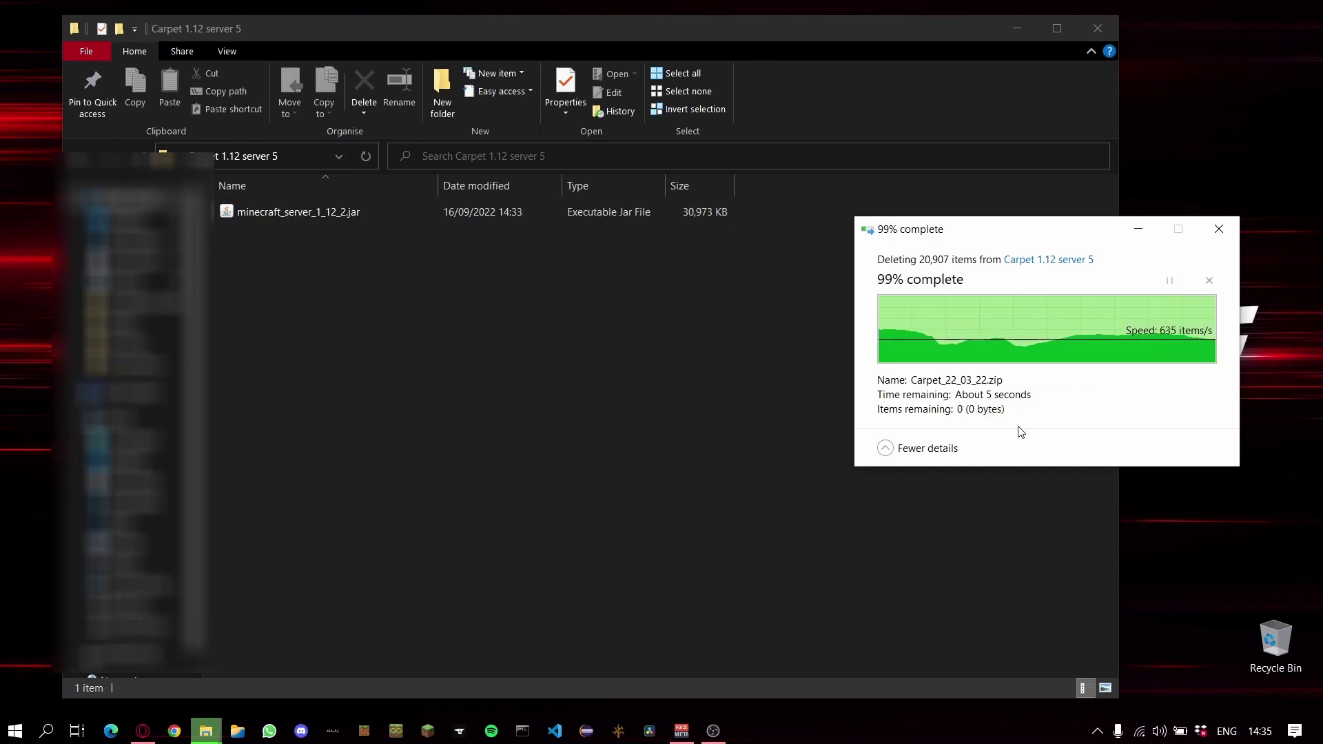
{"action": "left_click", "coordinate": [342, 212]}
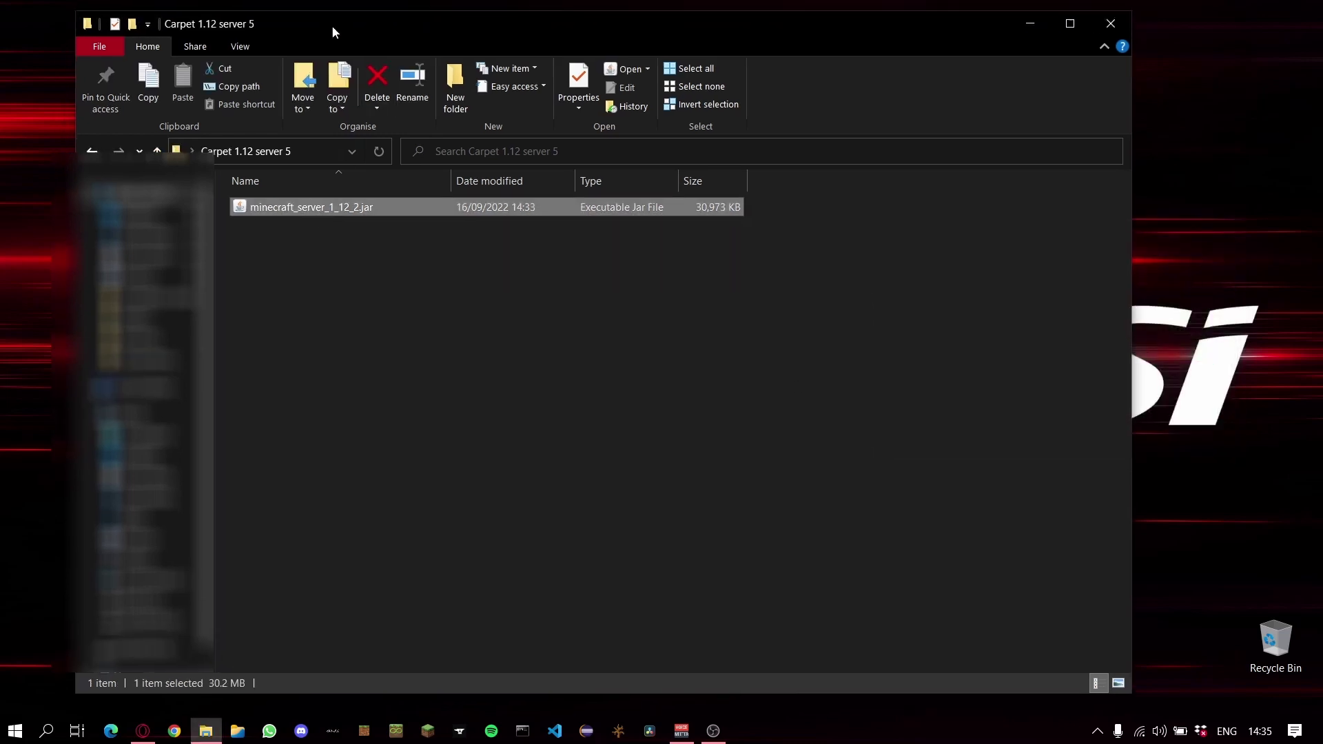
Step: Create a new text document named start.txt in the server folder
{"action": "left_click_drag", "start_coordinate": [343, 23], "coordinate": [431, 36]}
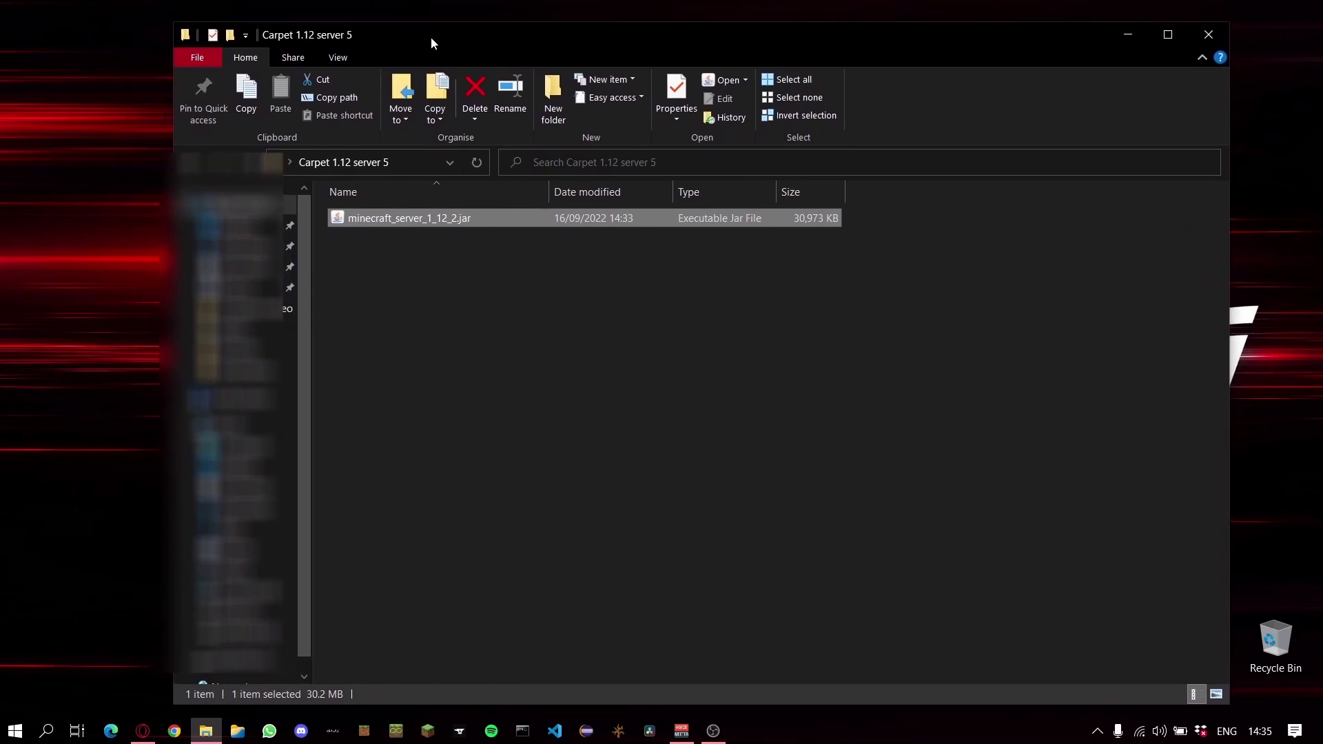
{"action": "right_click", "coordinate": [436, 380]}
{"action": "mouse_move", "coordinate": [477, 675]}
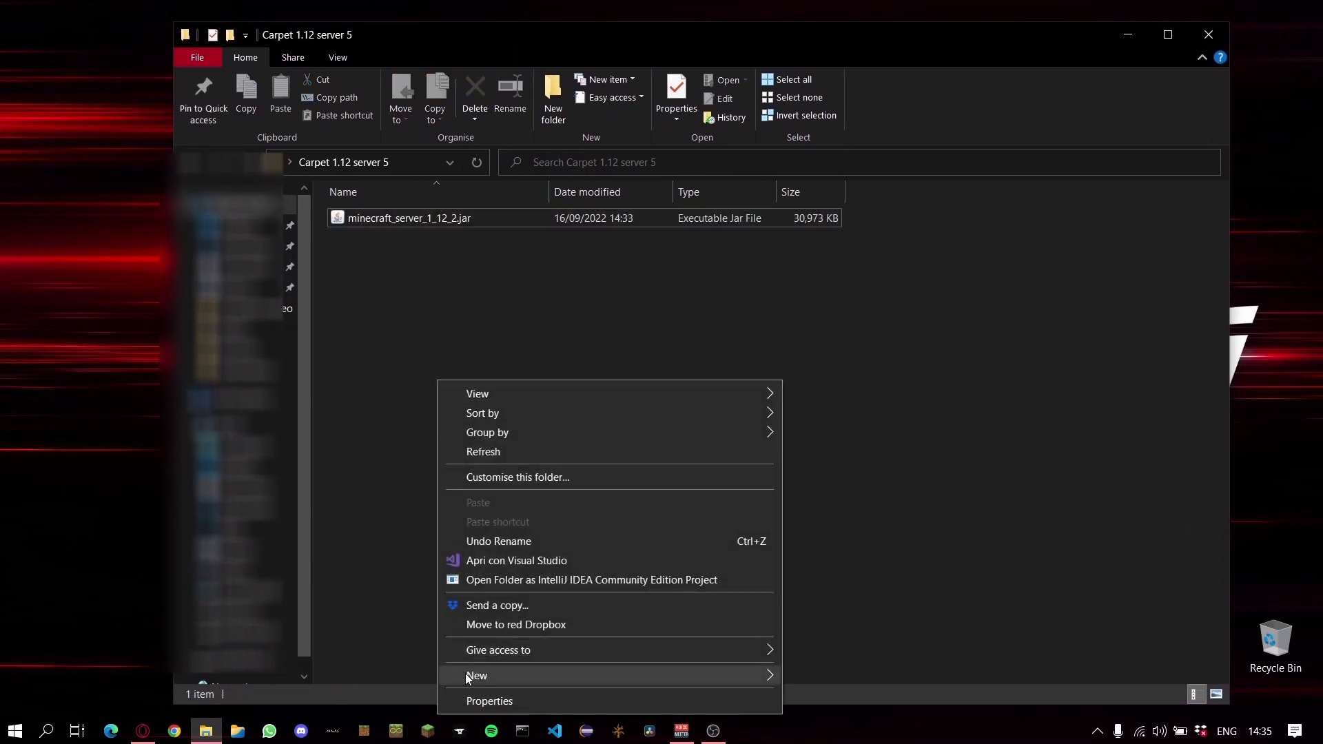
{"action": "left_click", "coordinate": [900, 652]}
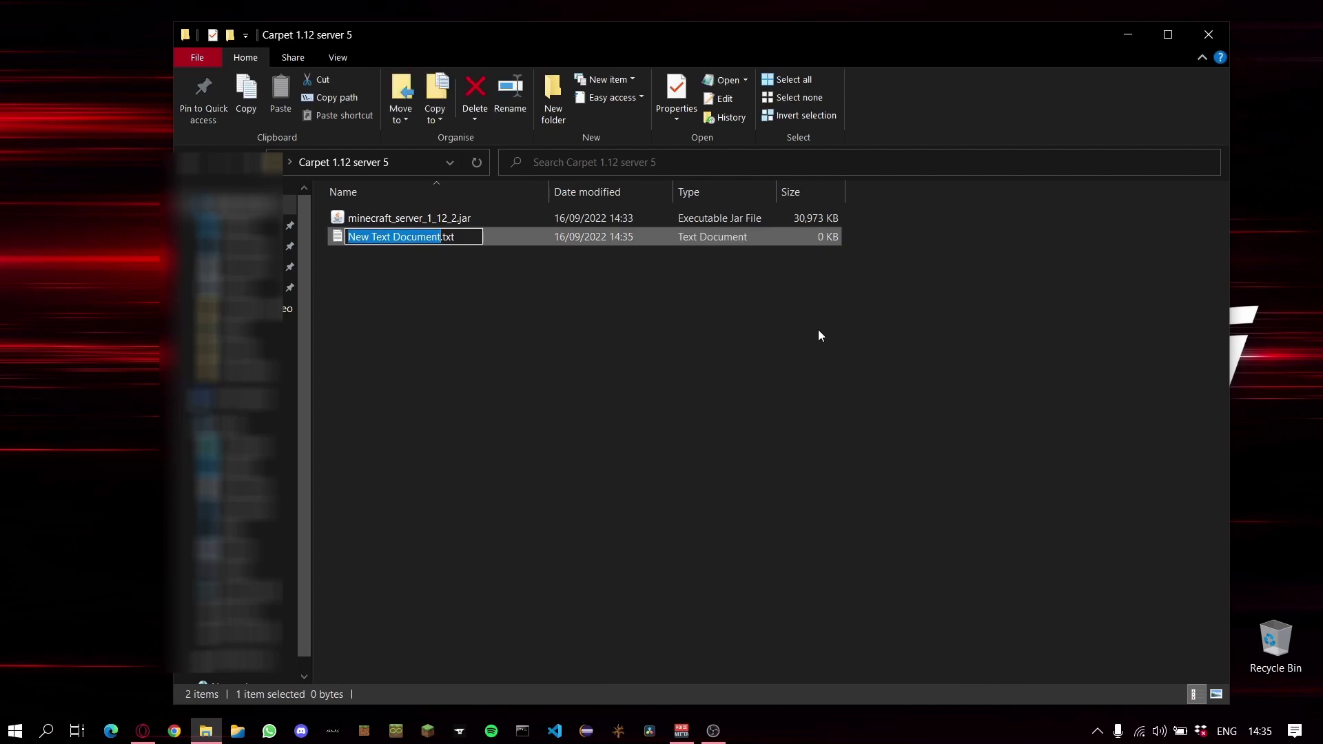
{"action": "type", "text": "start"}
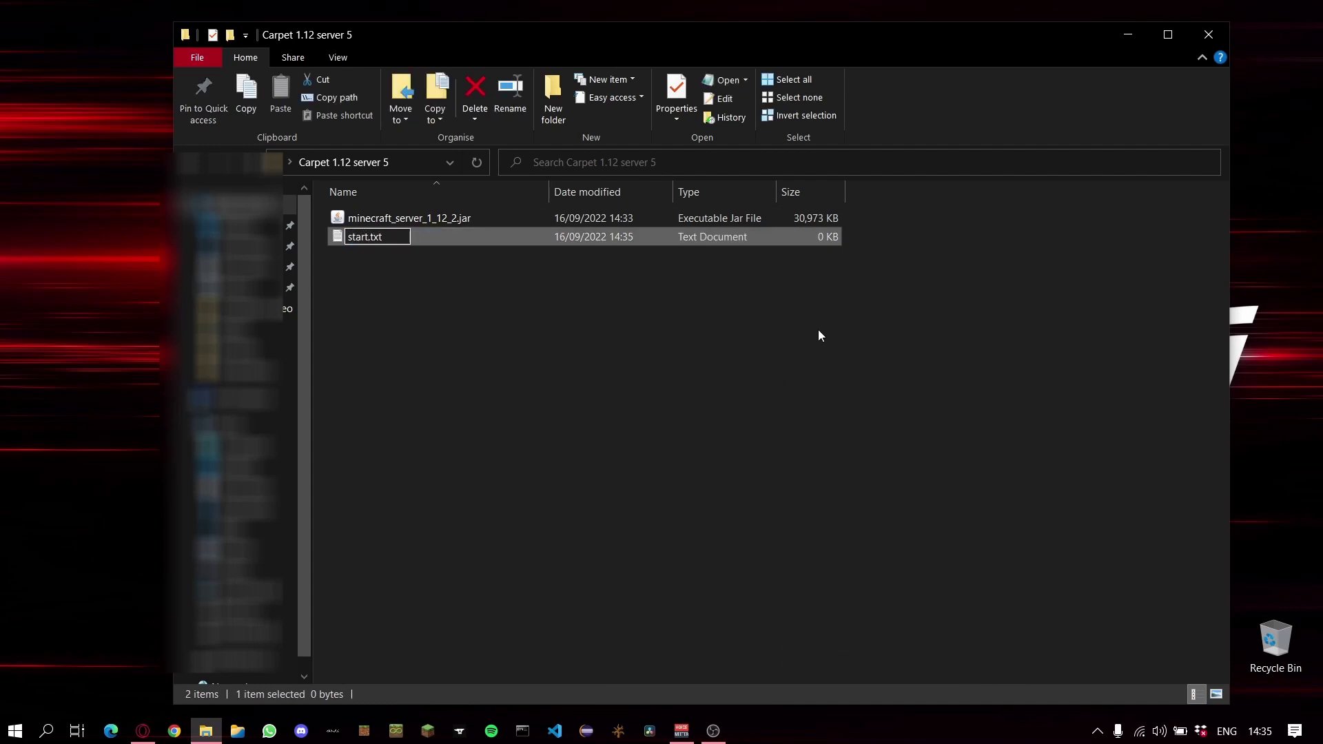
{"action": "key", "text": "Return"}
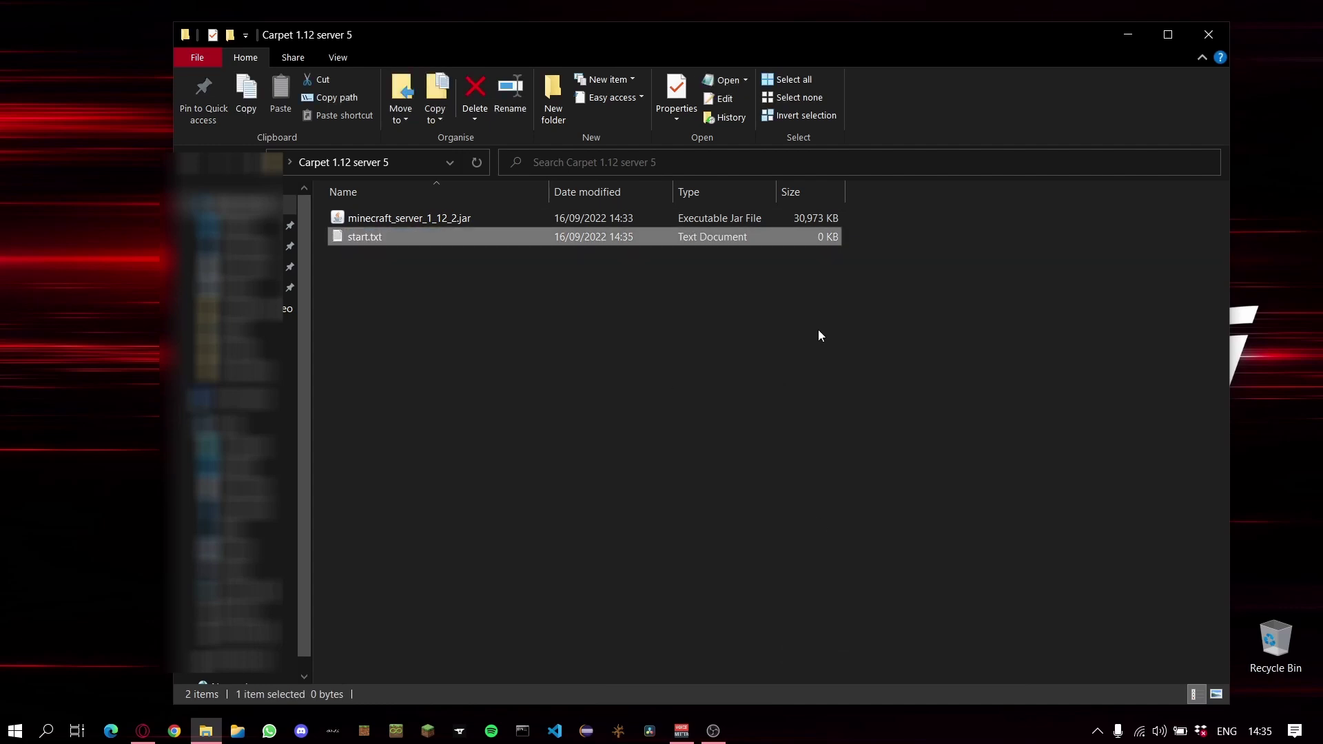
Step: Rename start.txt to start.bat, confirm the extension change, and edit it in Notepad
{"action": "key", "text": "F2"}
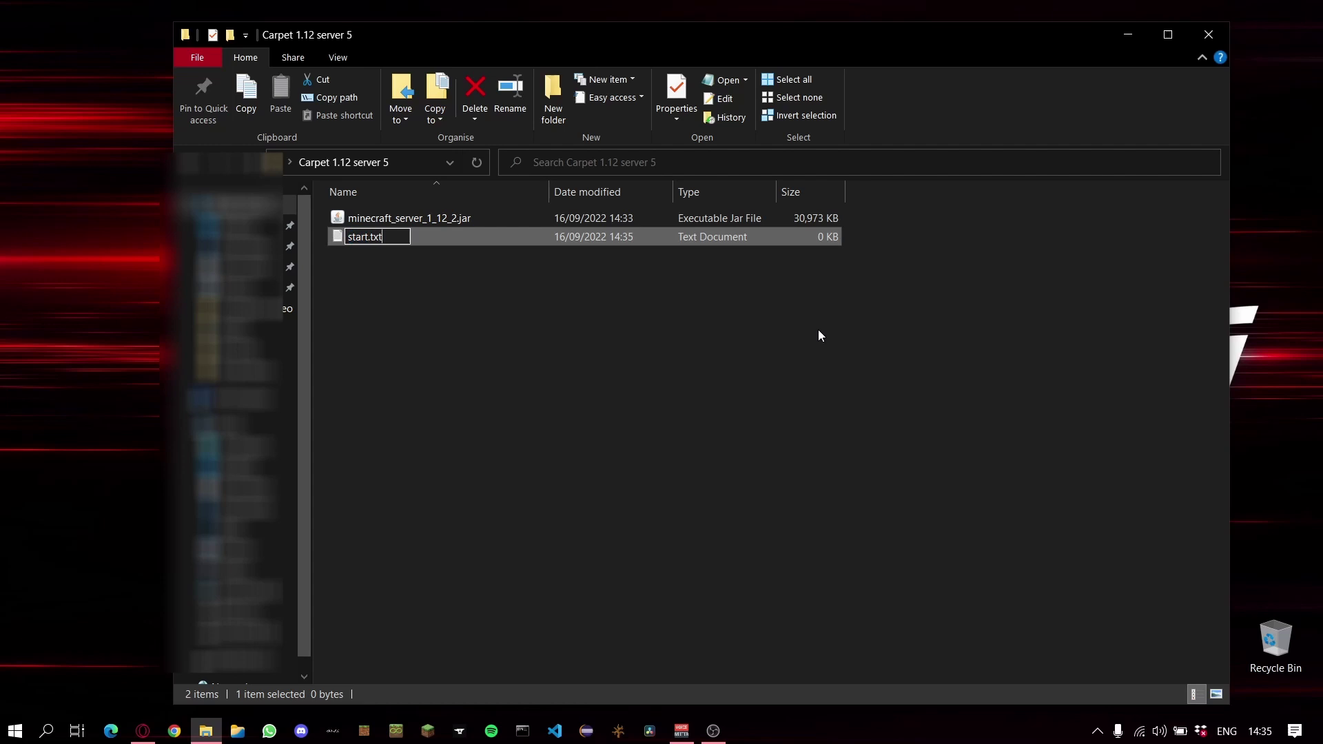
{"action": "key", "text": "BackSpace"}
{"action": "key", "text": "BackSpace"}
{"action": "key", "text": "BackSpace"}
{"action": "type", "text": "bat"}
{"action": "key", "text": "Return"}
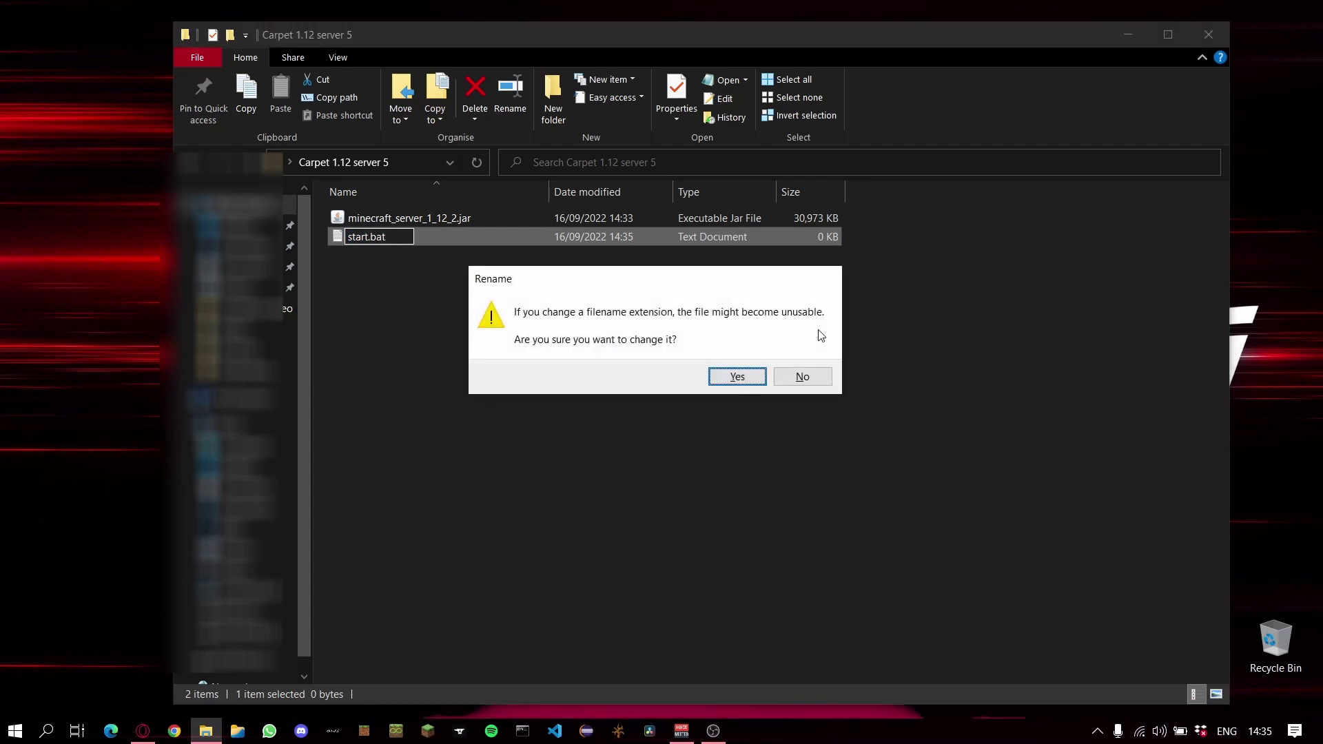
{"action": "key", "text": "Return"}
{"action": "right_click", "coordinate": [396, 237]}
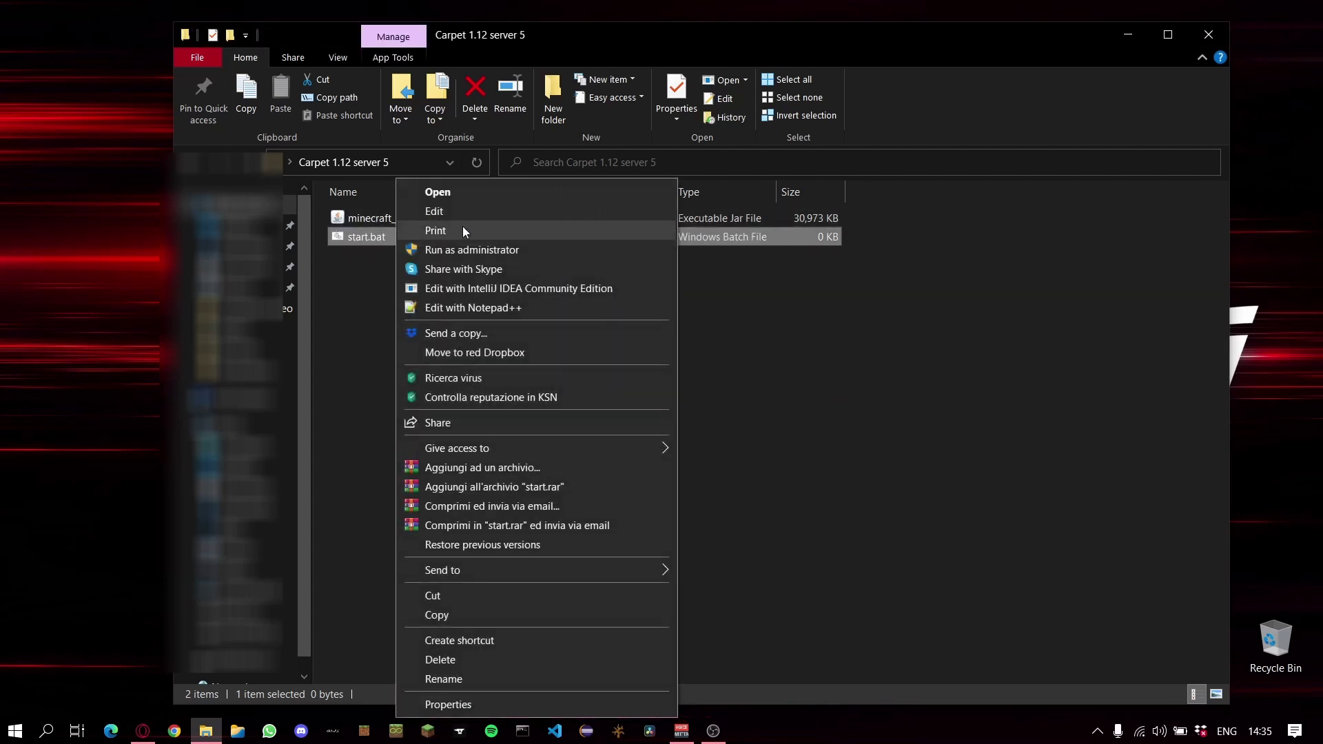
{"action": "left_click", "coordinate": [451, 214]}
Step: Paste the java launch command and change its 5000M memory values to 2000M
{"action": "left_click_drag", "start_coordinate": [244, 65], "coordinate": [362, 83]}
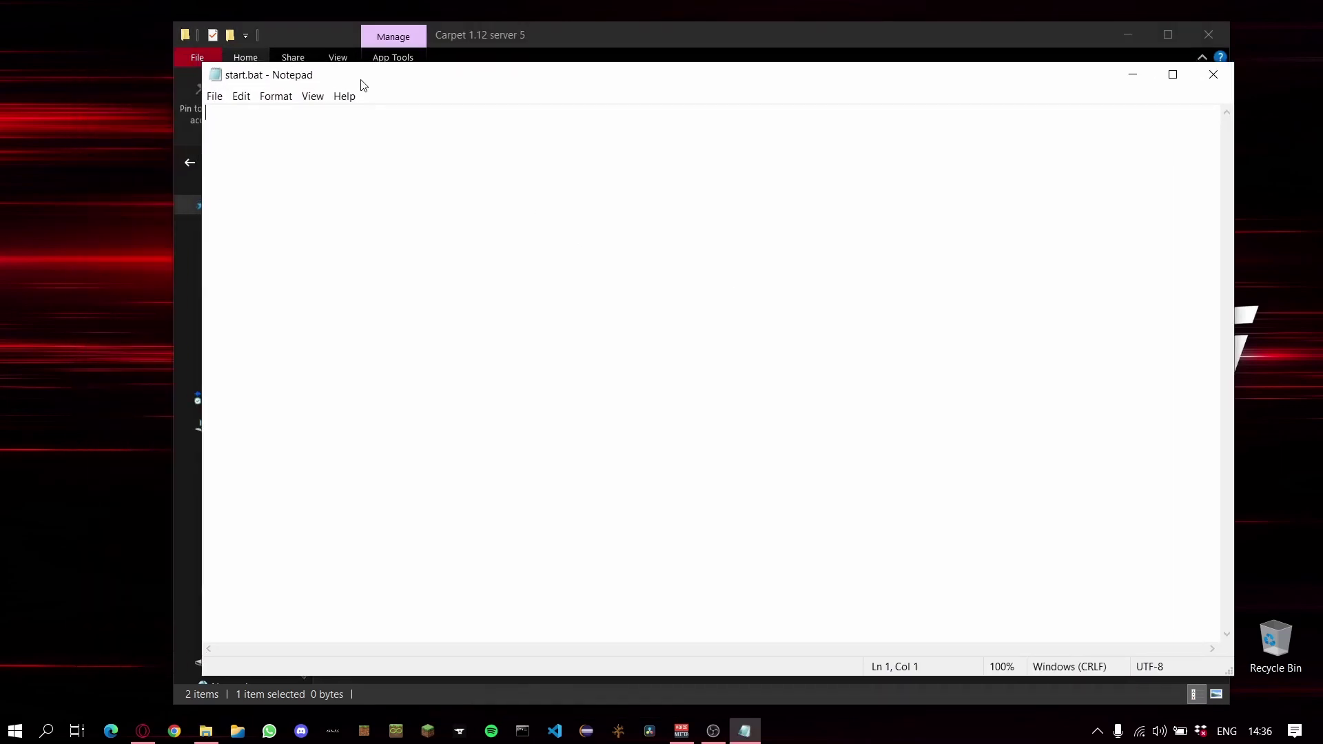
{"action": "key", "text": "Return"}
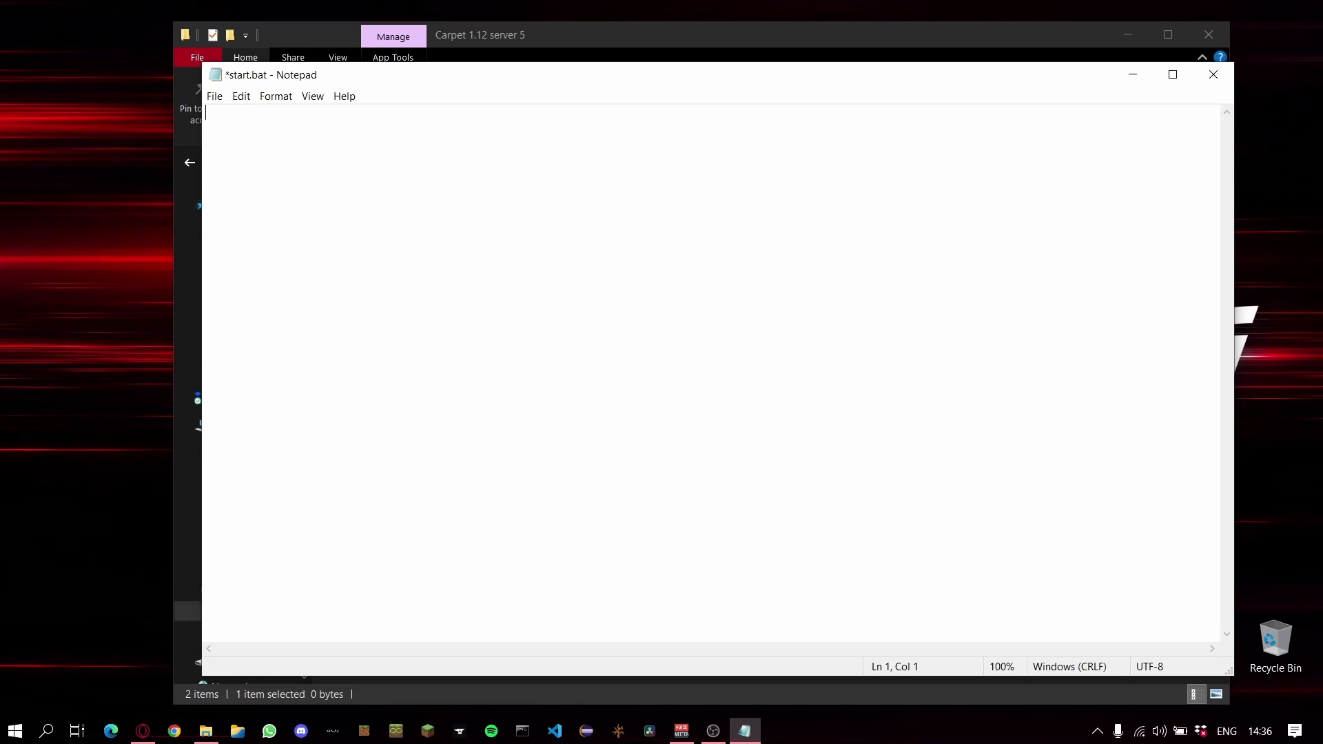
{"action": "type", "text": "java -Xmx5000M -Xms5000M -jar server_1_12_2_carpet.jar nogui"}
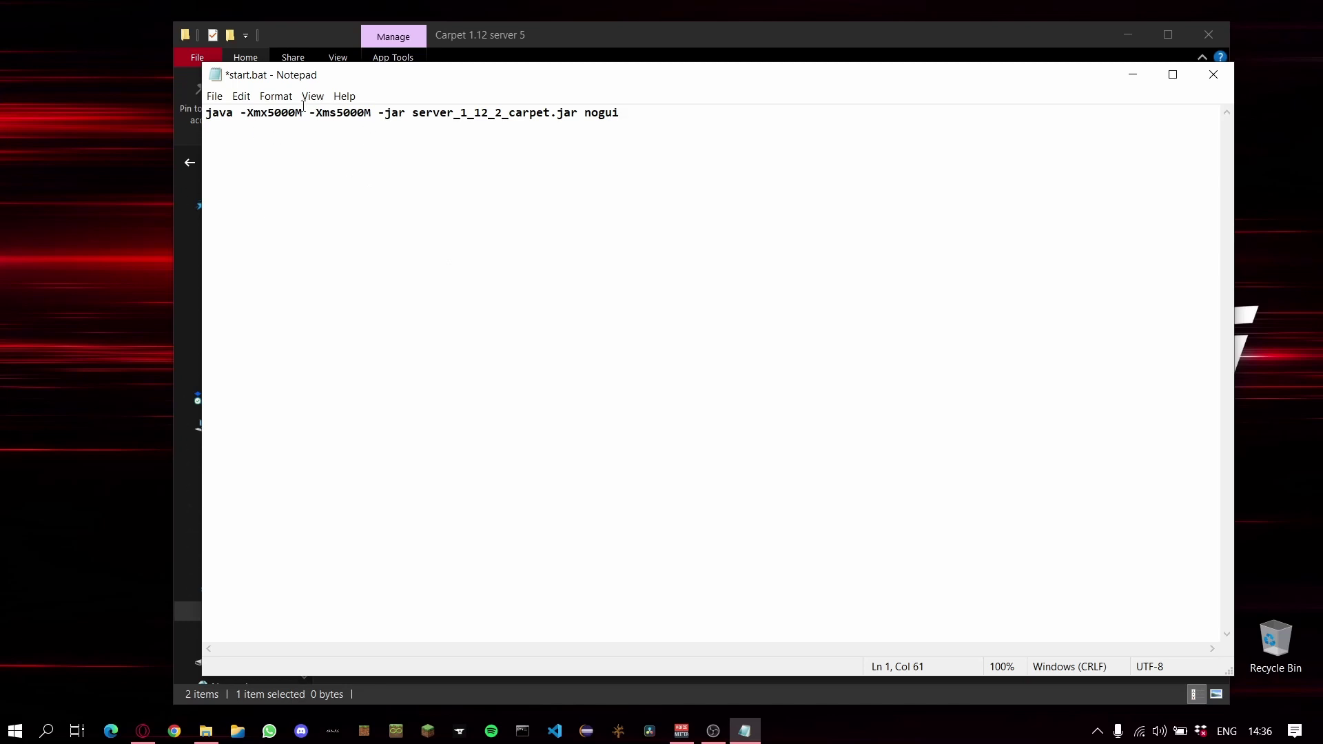
{"action": "left_click", "coordinate": [280, 112]}
{"action": "mouse_move", "coordinate": [267, 114]}
{"action": "left_mouse_down"}
{"action": "mouse_move", "coordinate": [387, 114]}
{"action": "mouse_move", "coordinate": [359, 116]}
{"action": "left_mouse_up"}
{"action": "left_click", "coordinate": [359, 116]}
Step: Replace the jar name server_1_12_2_carpet with minecraft_server_1_12_2, copied from Explorer
{"action": "mouse_move", "coordinate": [414, 113]}
{"action": "left_mouse_down"}
{"action": "mouse_move", "coordinate": [551, 113]}
{"action": "mouse_move", "coordinate": [729, 78]}
{"action": "left_mouse_up"}
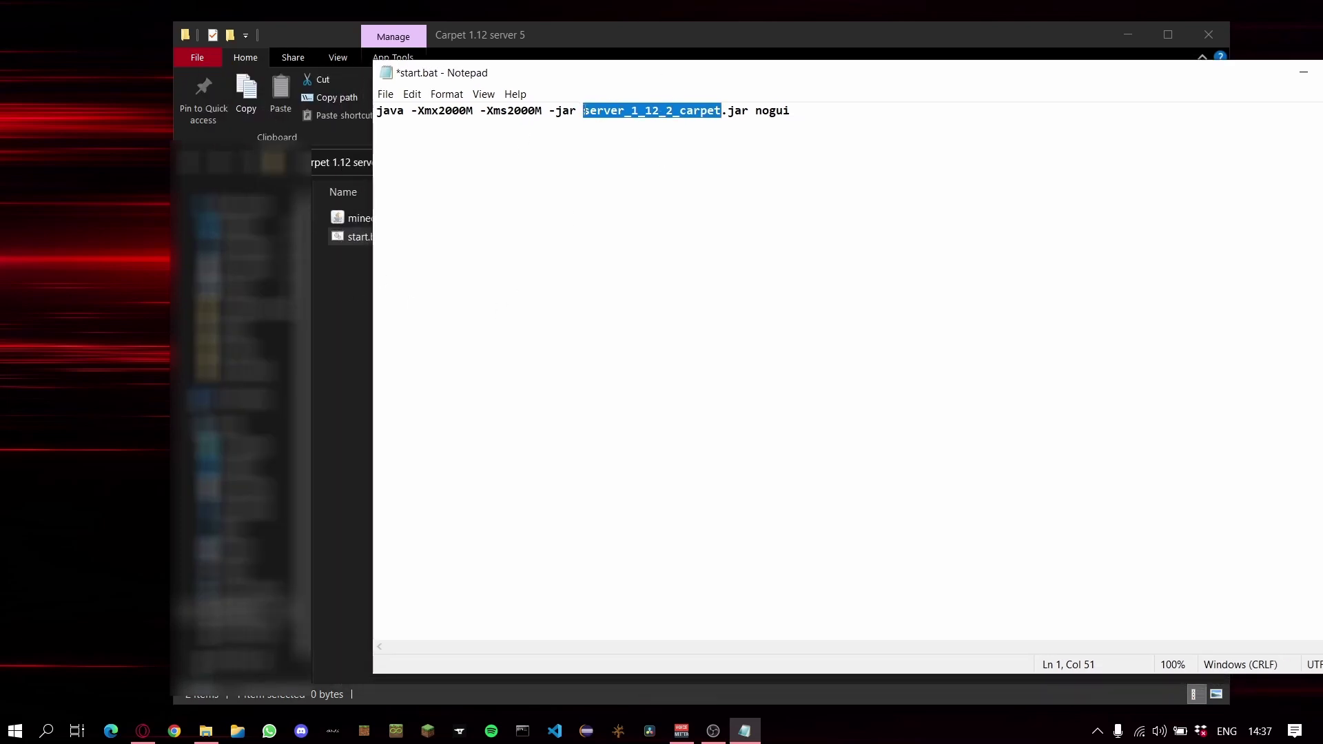
{"action": "left_click", "coordinate": [359, 344]}
{"action": "left_click", "coordinate": [414, 218]}
{"action": "key", "text": "F2"}
{"action": "key", "text": "ctrl+c"}
{"action": "left_click", "coordinate": [1267, 124]}
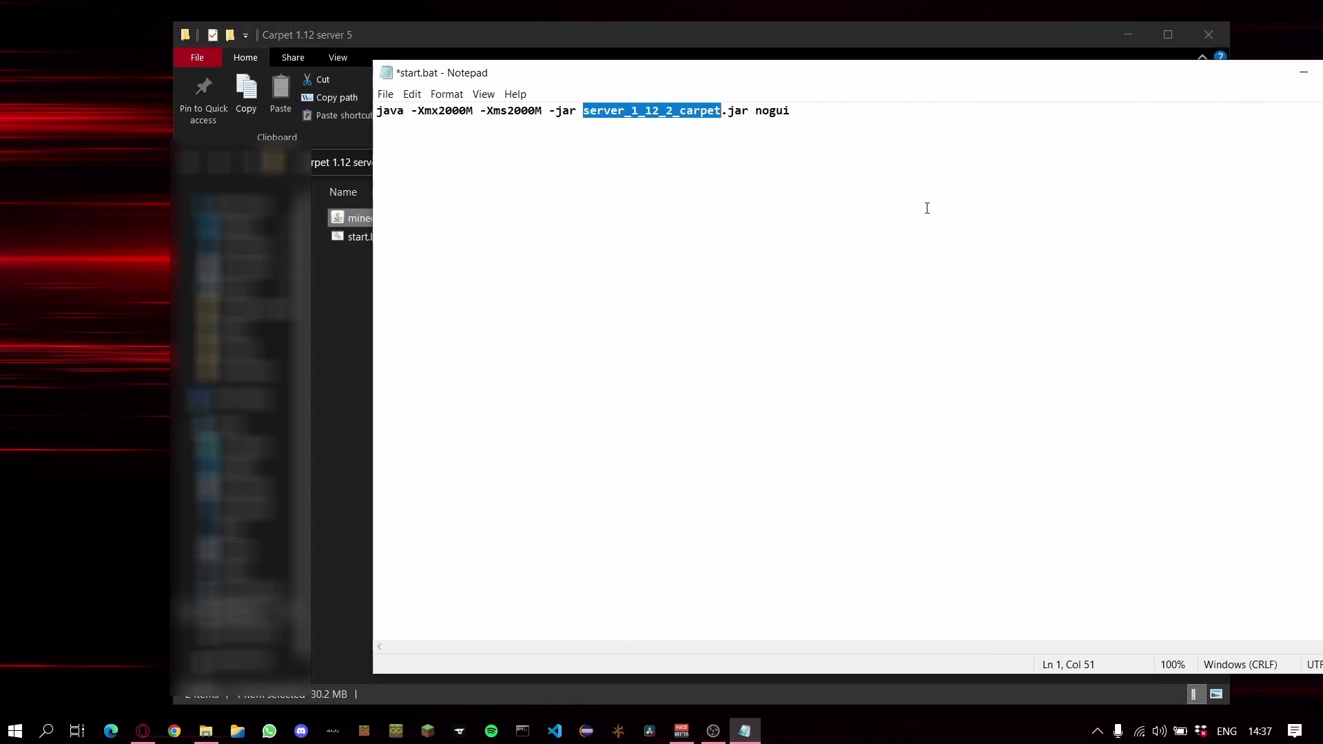
{"action": "key", "text": "ctrl+v"}
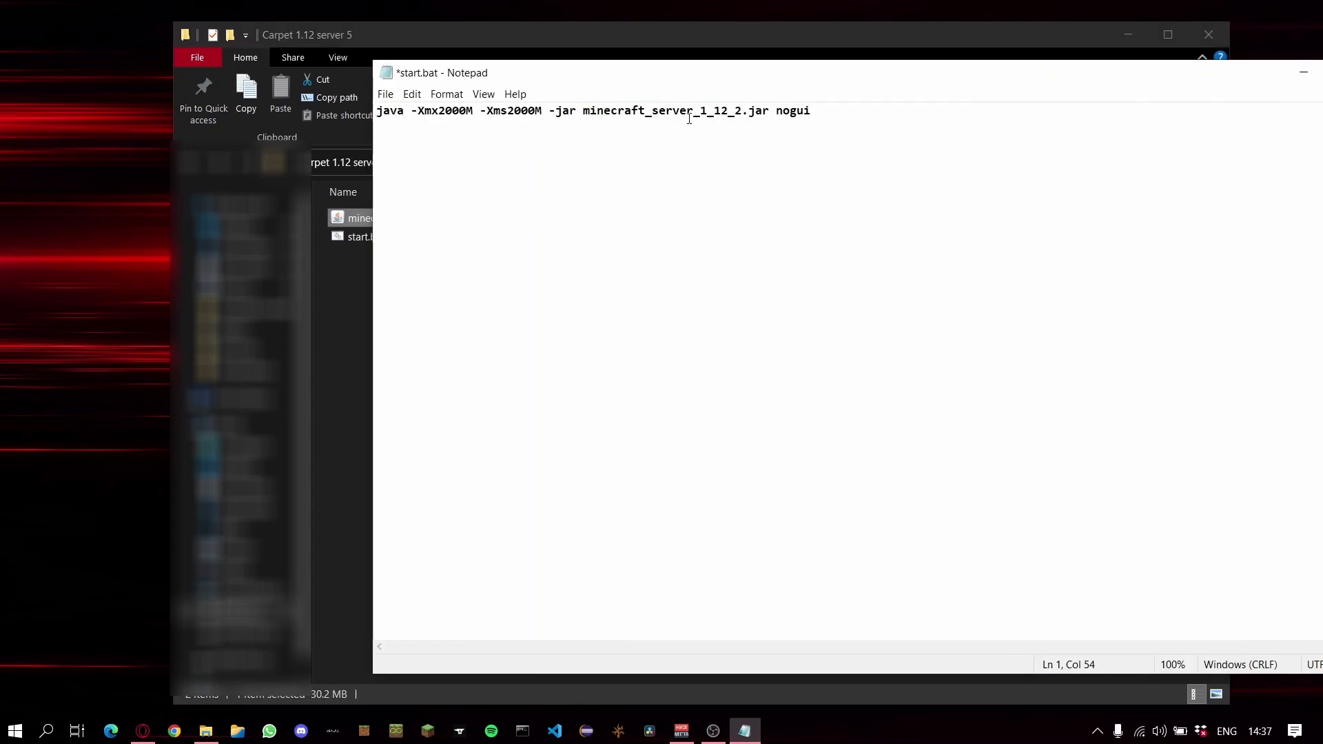
Step: Save start.bat and close Notepad
{"action": "left_click_drag", "start_coordinate": [691, 75], "coordinate": [594, 279]}
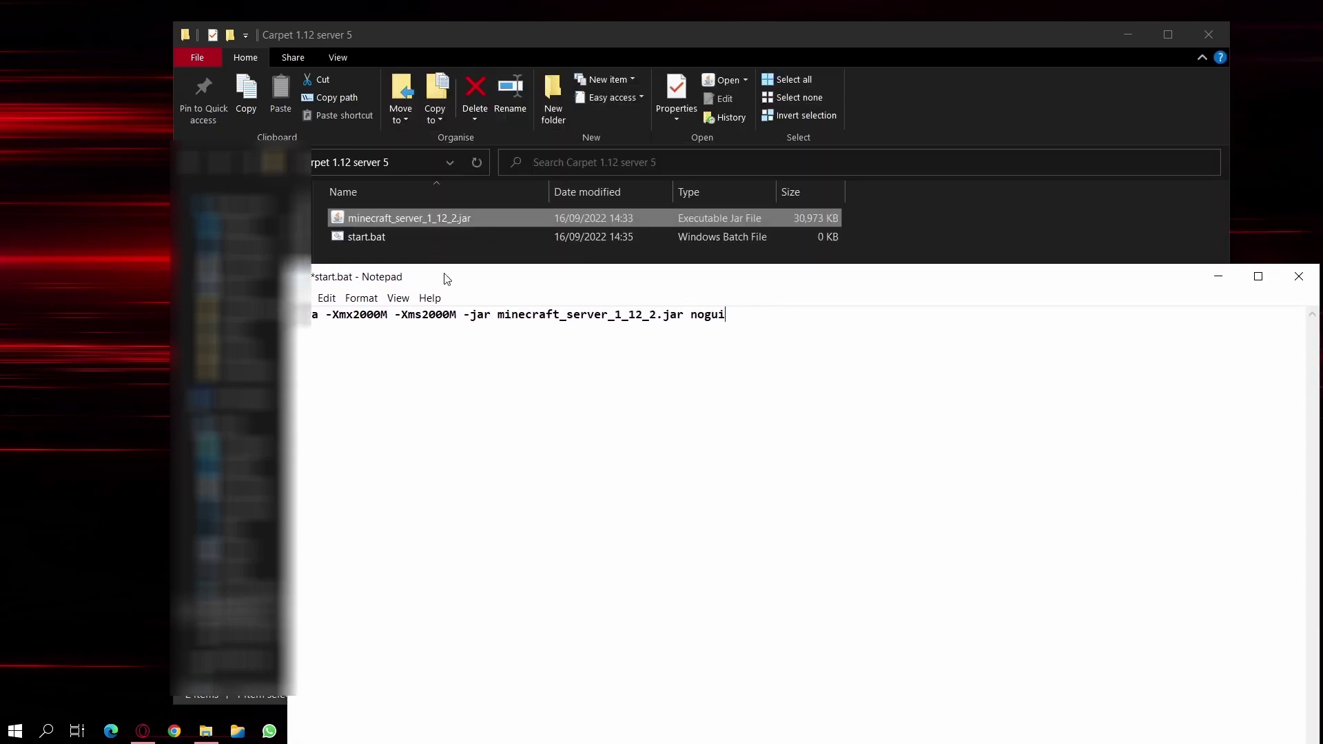
{"action": "left_click_drag", "start_coordinate": [511, 279], "coordinate": [383, 132]}
{"action": "key", "text": "ctrl+s"}
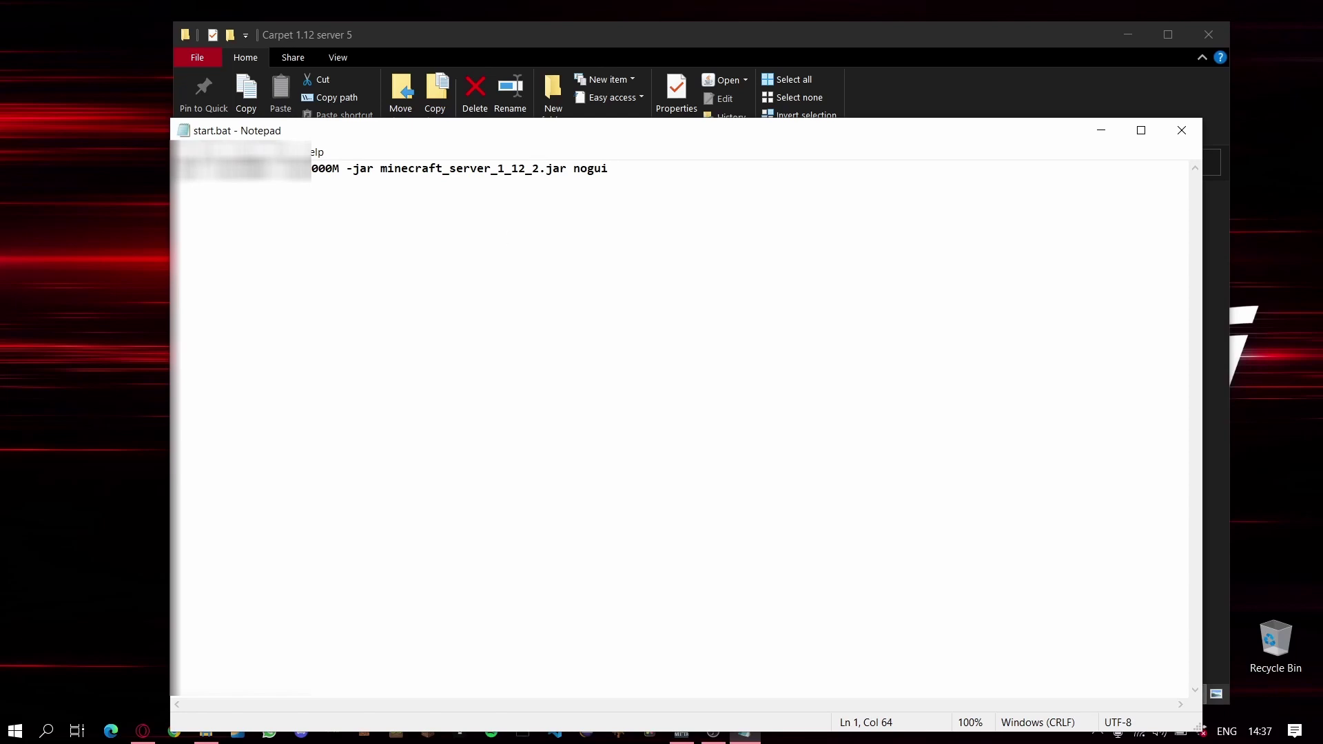
{"action": "left_click", "coordinate": [1179, 131]}
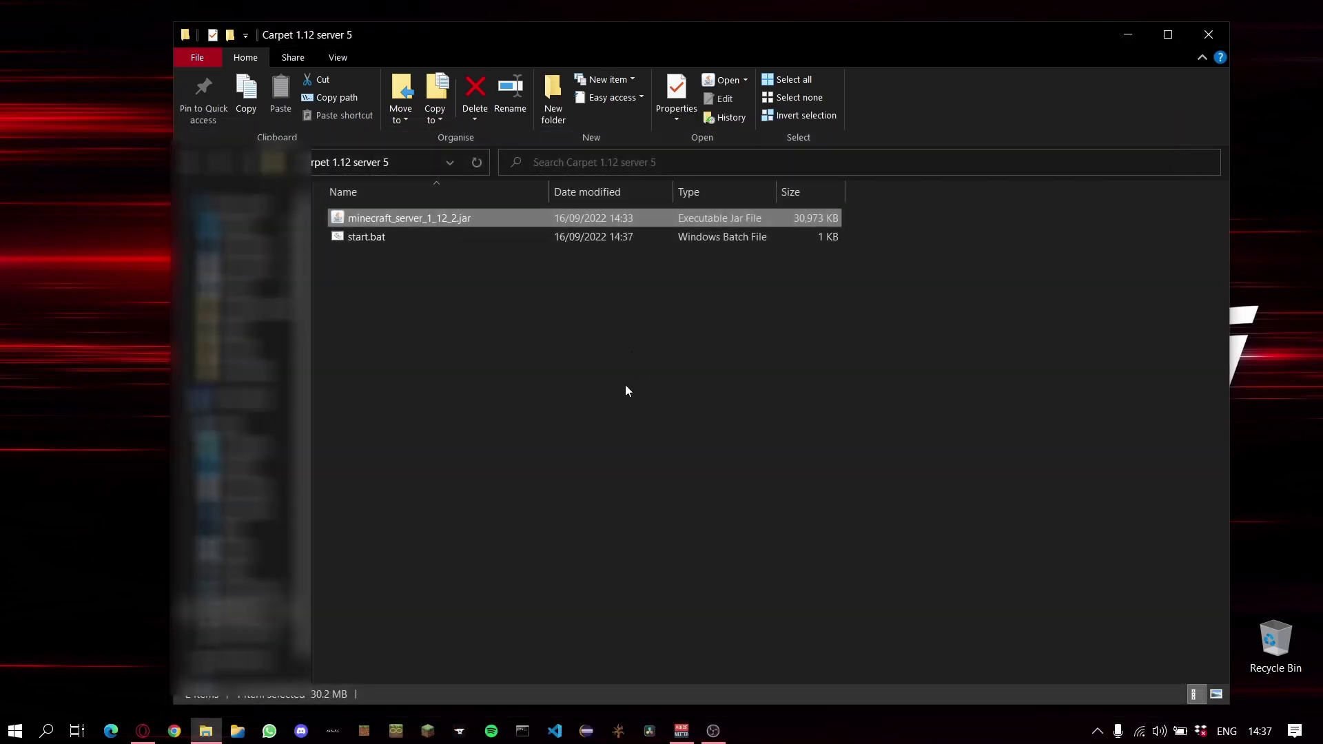
Step: Run start.bat to generate eula.txt, server.properties, and the carpet and logs folders
{"action": "left_click", "coordinate": [386, 275]}
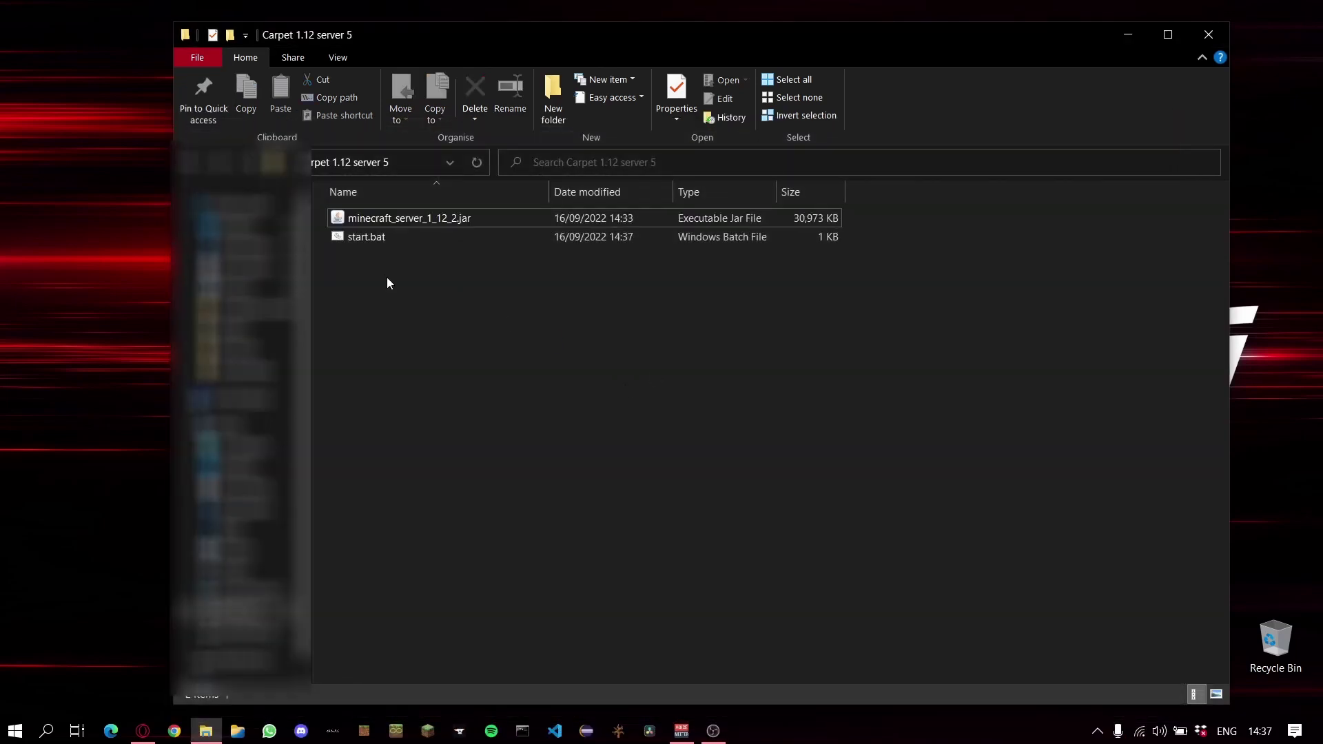
{"action": "double_click", "coordinate": [417, 236]}
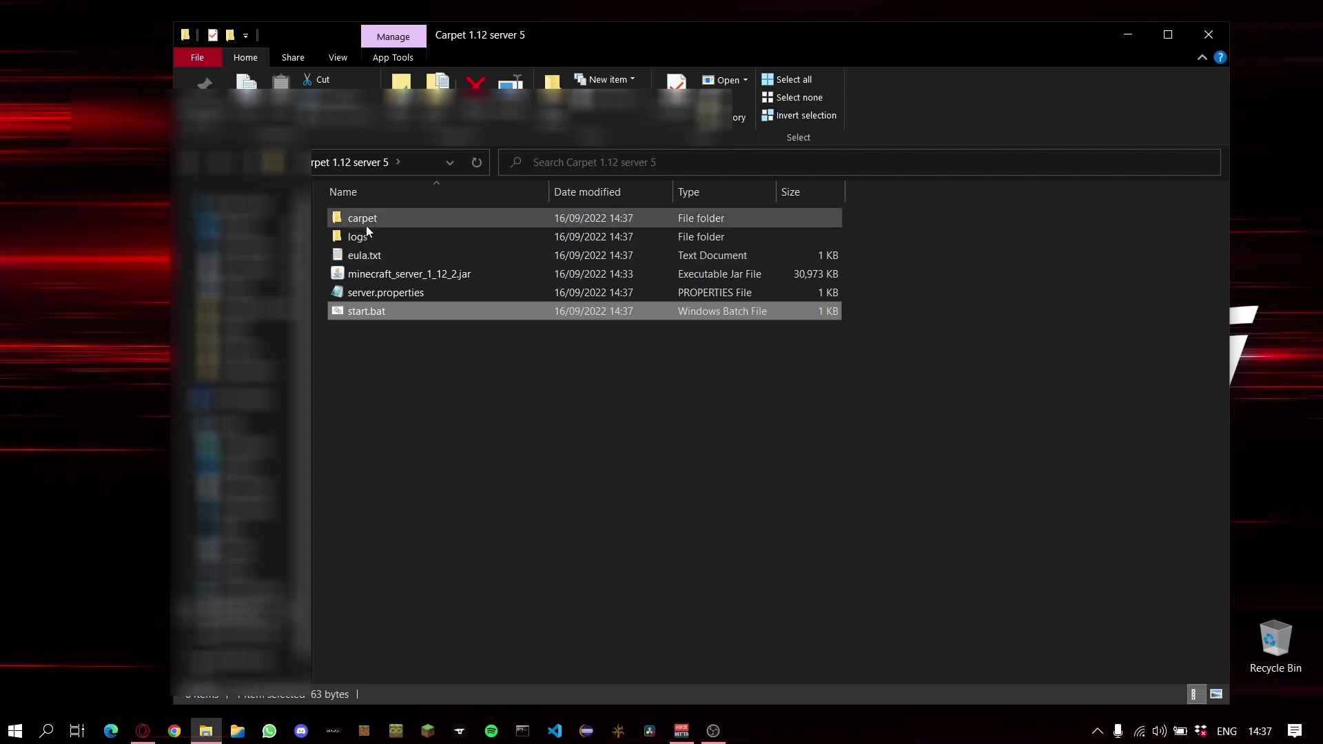
Step: Set eula=true in eula.txt, save and close it, and relaunch start.bat
{"action": "double_click", "coordinate": [404, 255]}
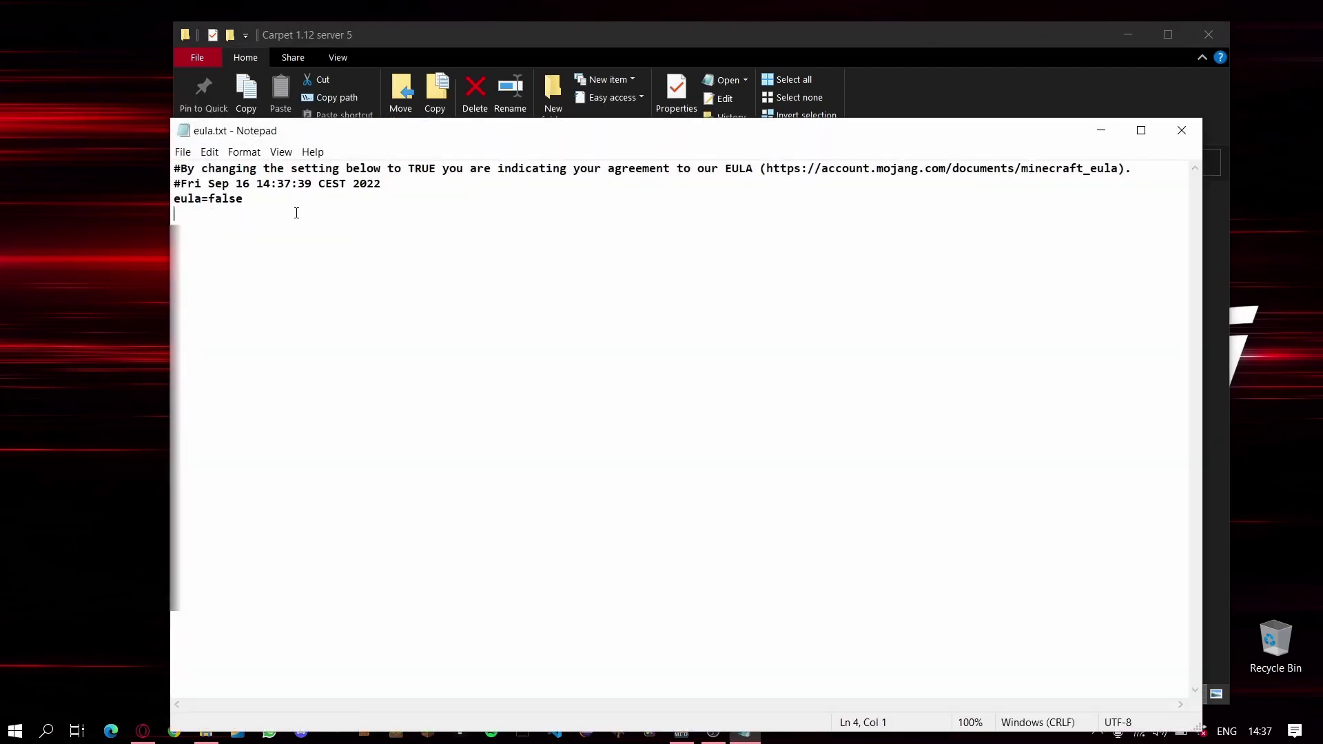
{"action": "key", "text": "BackSpace"}
{"action": "key", "text": "BackSpace"}
{"action": "key", "text": "BackSpace"}
{"action": "key", "text": "BackSpace"}
{"action": "key", "text": "BackSpace"}
{"action": "key", "text": "BackSpace"}
{"action": "type", "text": "true"}
{"action": "key", "text": "ctrl+s"}
{"action": "key", "text": "alt+F4"}
{"action": "double_click", "coordinate": [426, 304]}
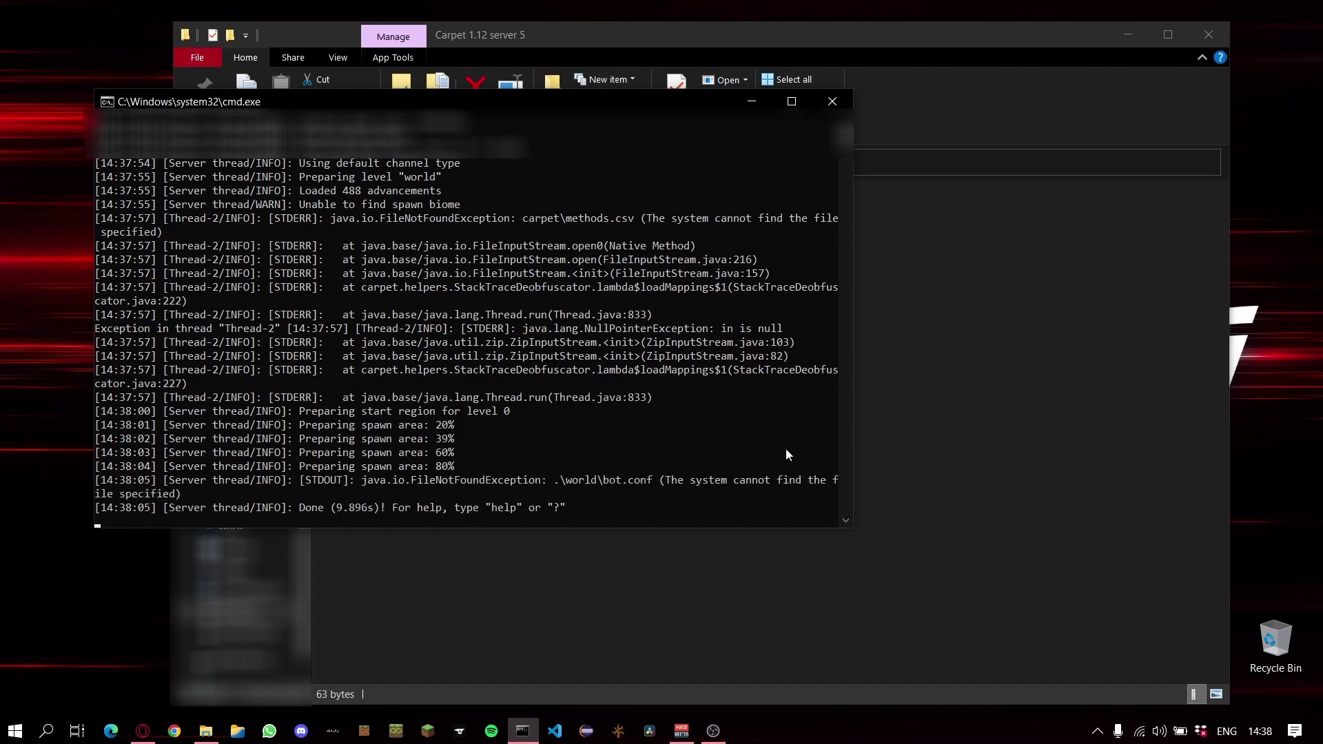
{"action": "type", "text": "stop"}
Step: Shut the server down with the stop command once startup reports Done
{"action": "key", "text": "Return"}
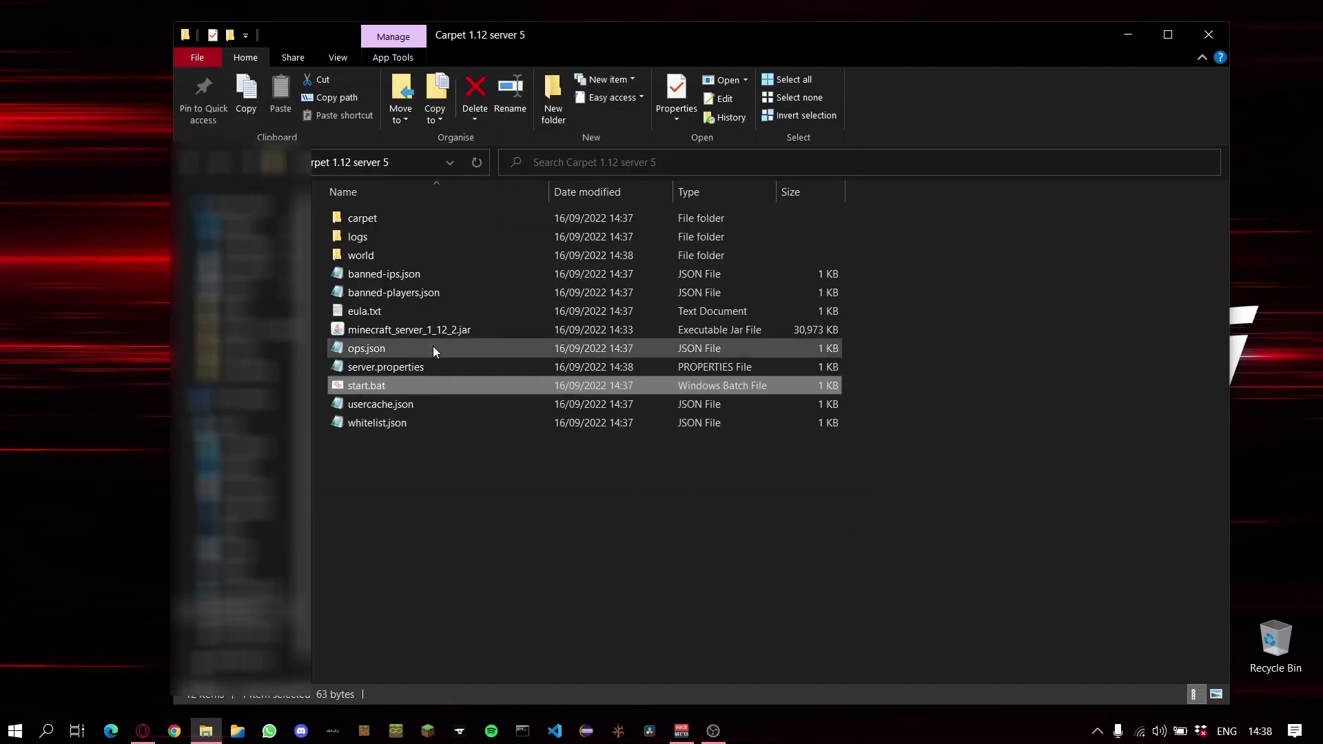
Step: Open server.properties, set server-ip to localhost, and edit the enable-command-block value
{"action": "double_click", "coordinate": [382, 368]}
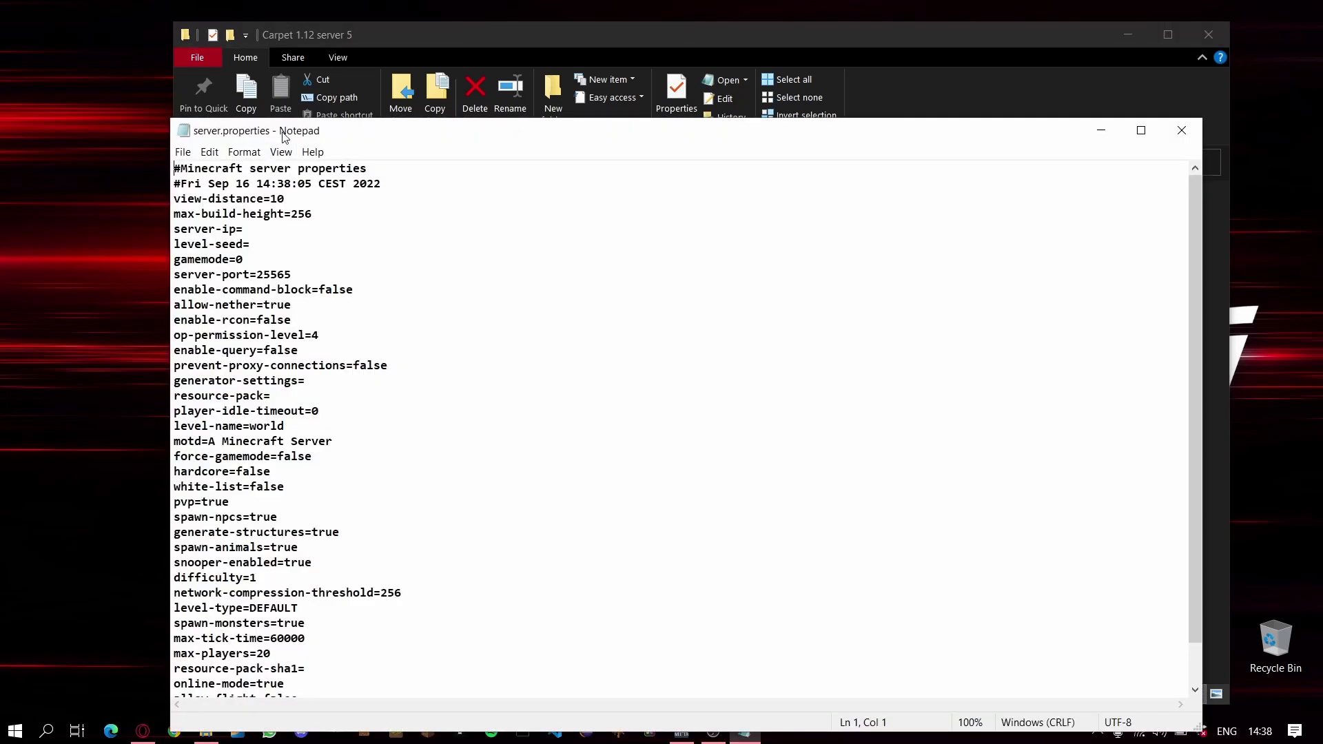
{"action": "left_click_drag", "start_coordinate": [287, 133], "coordinate": [331, 62]}
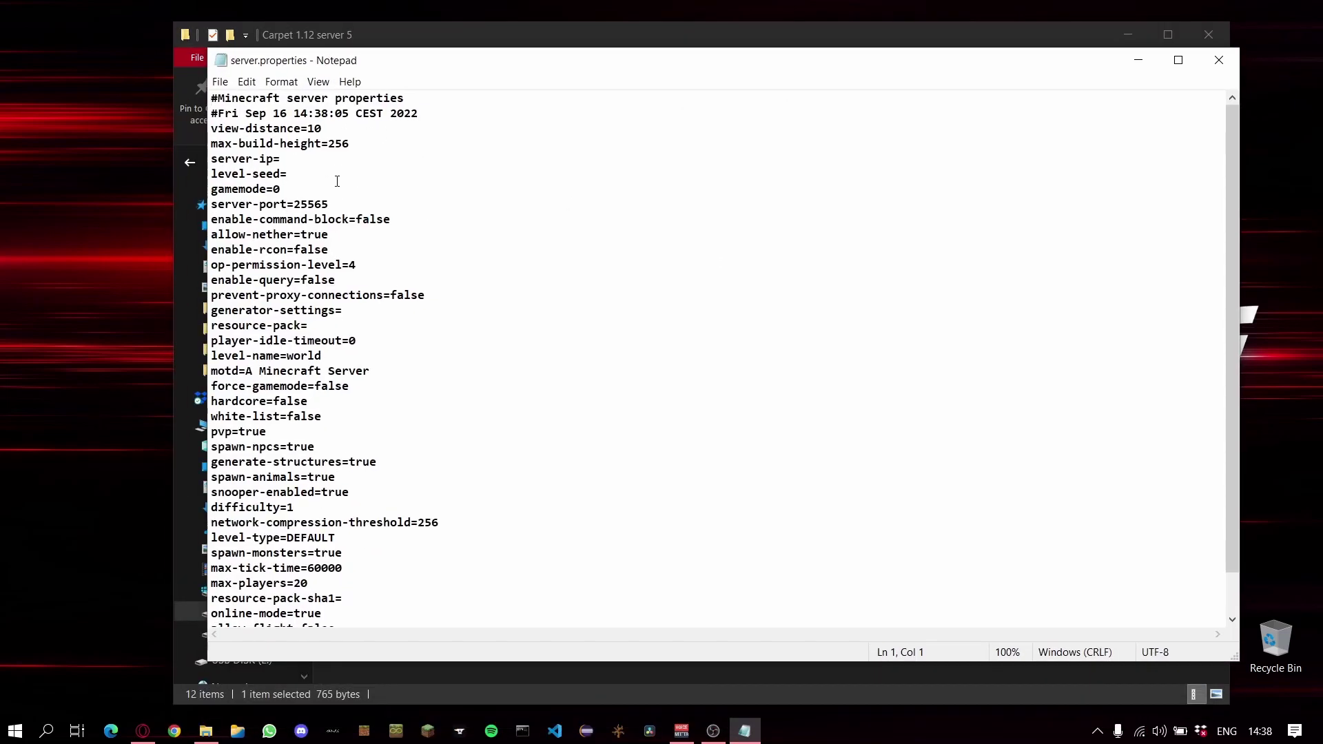
{"action": "scroll", "coordinate": [337, 176], "scroll_direction": "down", "scroll_amount": 1}
{"action": "scroll", "coordinate": [345, 183], "scroll_direction": "up", "scroll_amount": 1}
{"action": "type", "text": "loc"}
{"action": "key", "text": "BackSpace"}
{"action": "key", "text": "BackSpace"}
{"action": "key", "text": "BackSpace"}
{"action": "type", "text": "localhost"}
{"action": "left_click", "coordinate": [306, 176]}
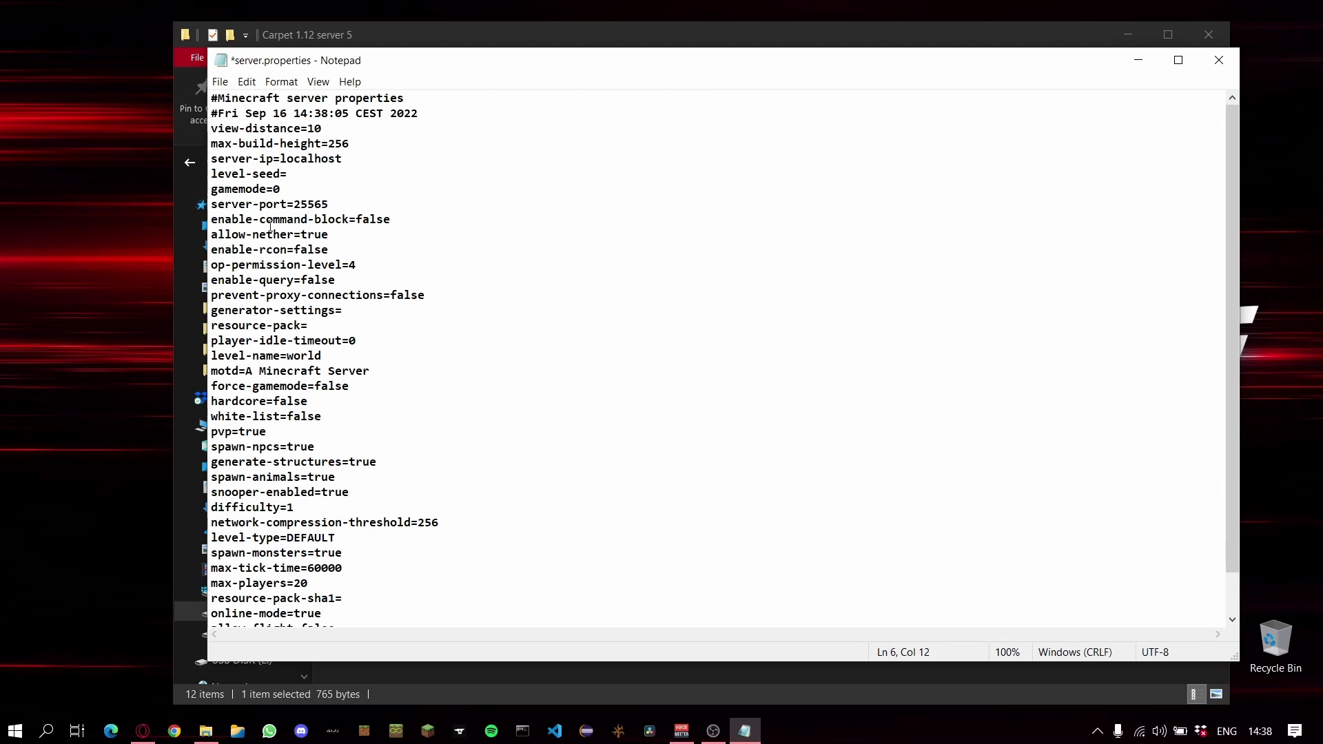
{"action": "left_click", "coordinate": [405, 228]}
{"action": "key", "text": "BackSpace"}
{"action": "key", "text": "BackSpace"}
{"action": "key", "text": "BackSpace"}
{"action": "type", "text": "false"}
{"action": "scroll", "coordinate": [424, 360], "scroll_direction": "down", "scroll_amount": 1}
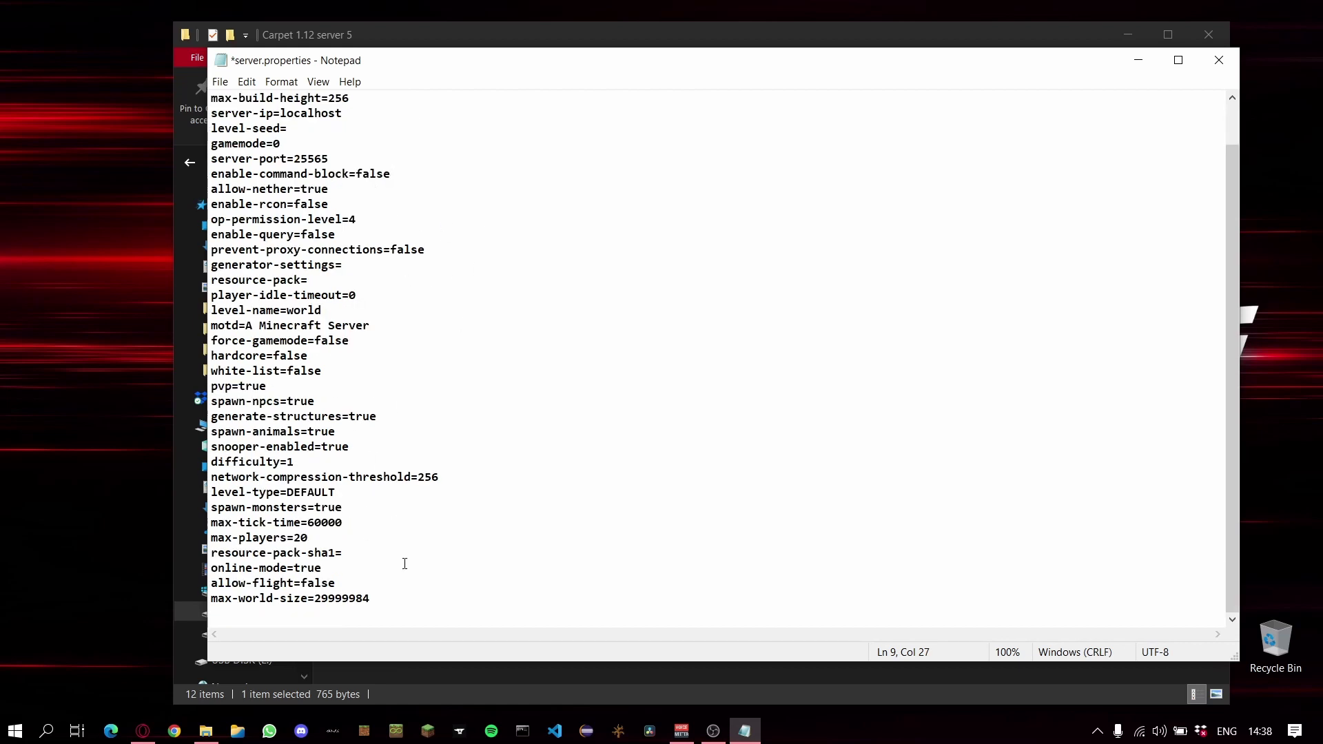
Step: Change max-players from 20 to 69, checking the online-mode line
{"action": "left_click", "coordinate": [343, 539]}
{"action": "key", "text": "BackSpace"}
{"action": "key", "text": "BackSpace"}
{"action": "type", "text": "8"}
{"action": "key", "text": "BackSpace"}
{"action": "type", "text": "100"}
{"action": "key", "text": "BackSpace"}
{"action": "key", "text": "BackSpace"}
{"action": "key", "text": "BackSpace"}
{"action": "type", "text": "69"}
{"action": "left_click_drag", "start_coordinate": [211, 568], "coordinate": [282, 572]}
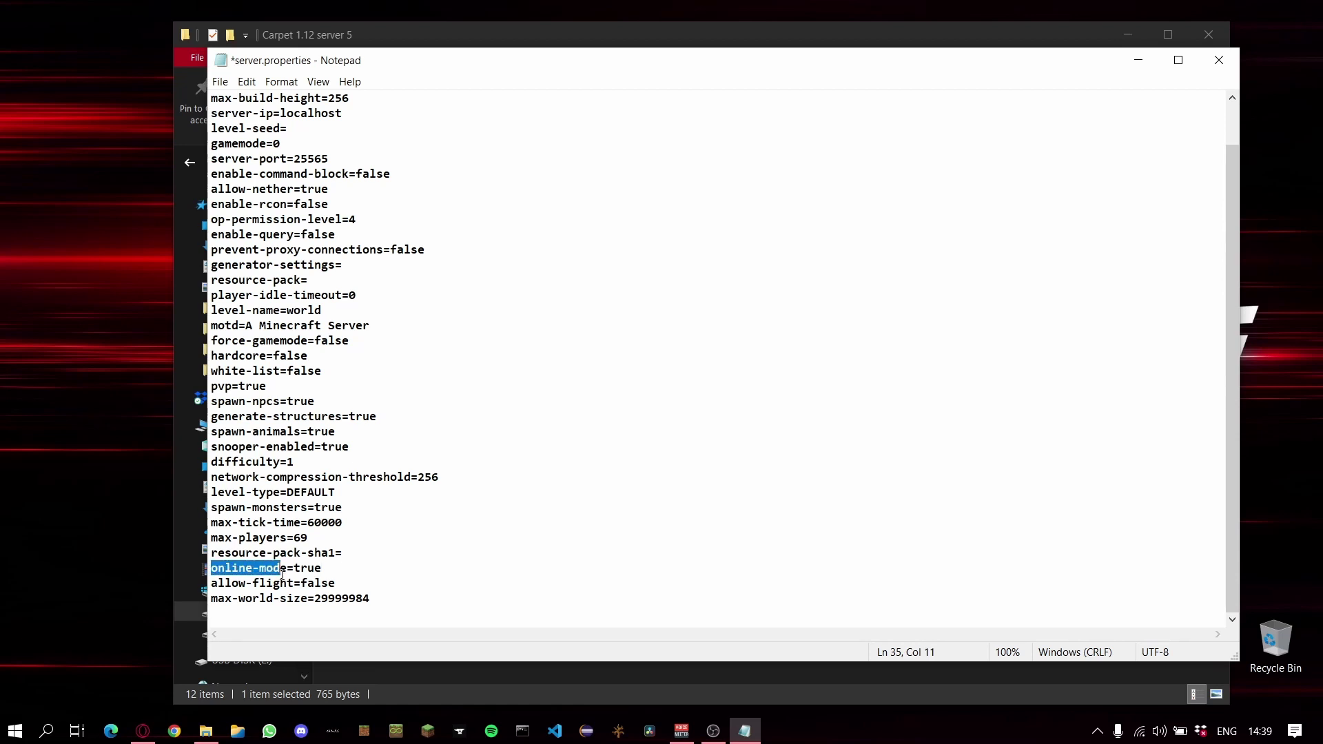
{"action": "left_click", "coordinate": [234, 569]}
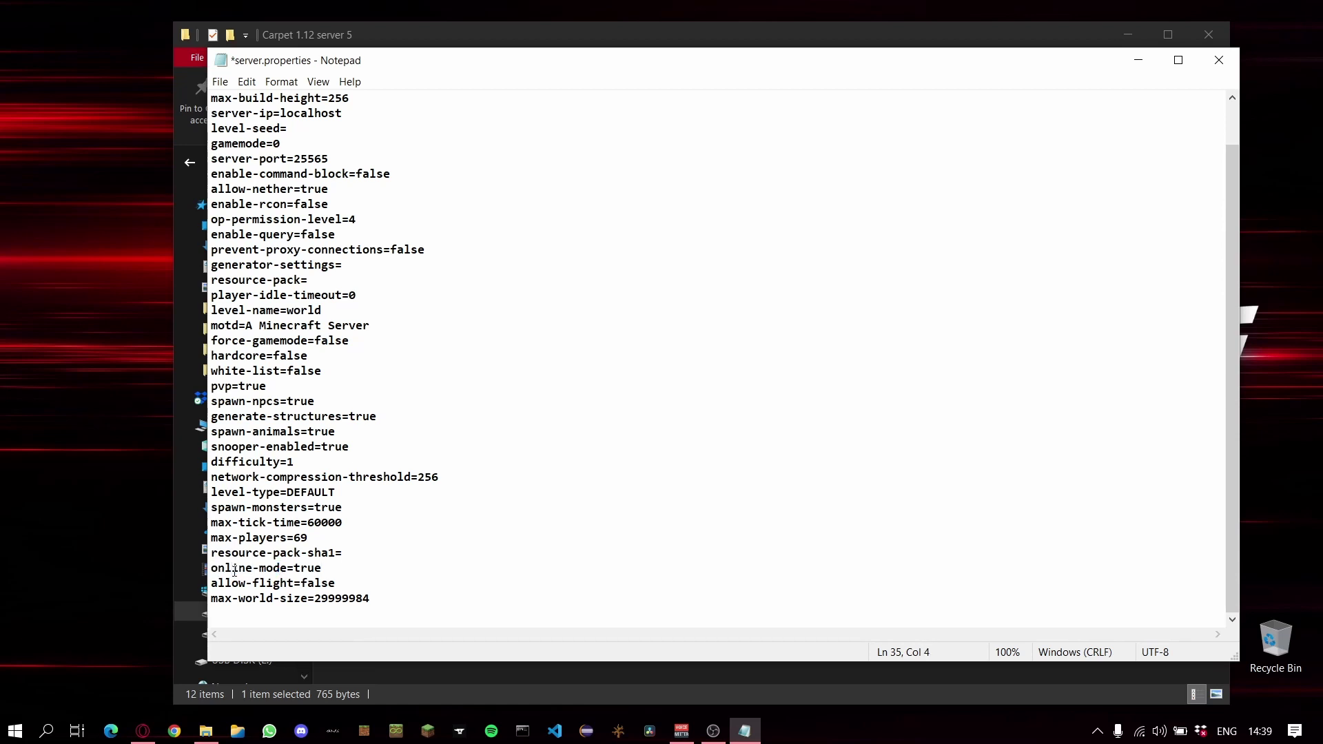
{"action": "left_click", "coordinate": [356, 575]}
Step: Set difficulty to 2 and view-distance to 20, then save server.properties
{"action": "left_click", "coordinate": [348, 461]}
{"action": "key", "text": "BackSpace"}
{"action": "type", "text": "2"}
{"action": "type", "text": "*"}
{"action": "key", "text": "Return"}
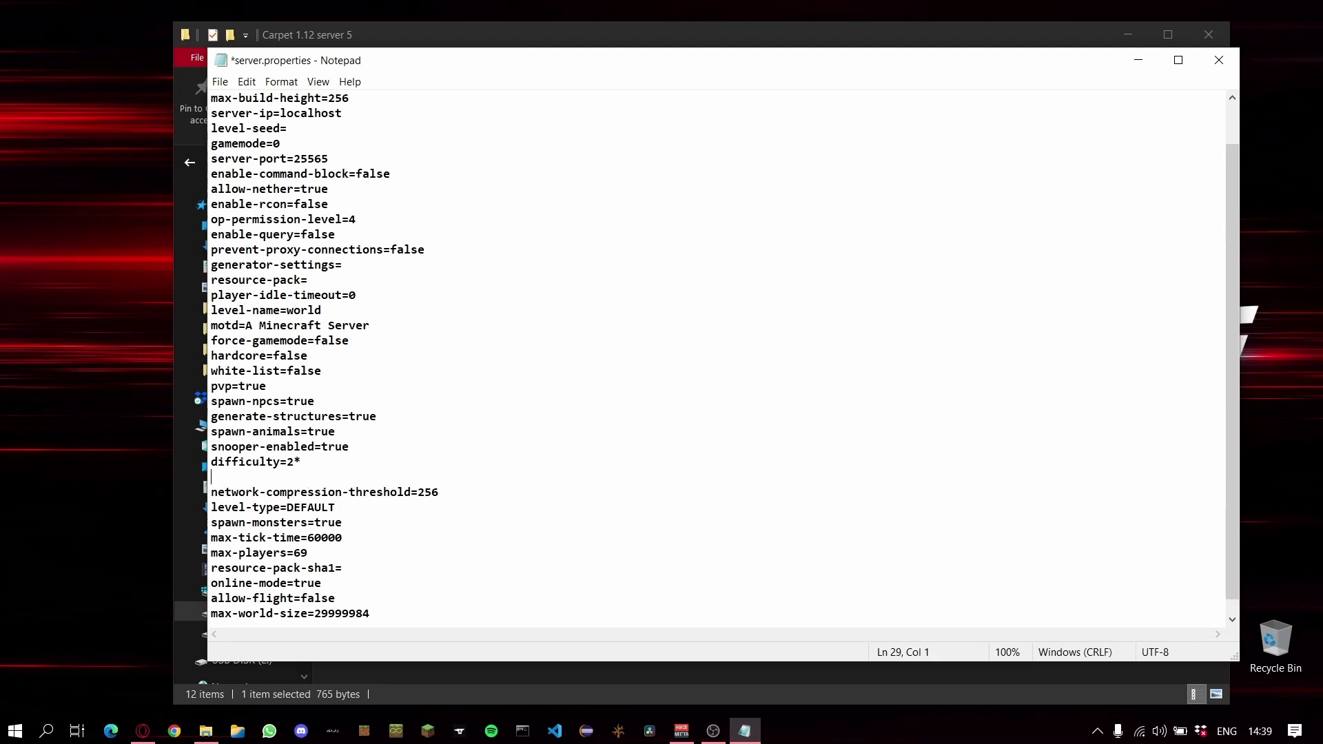
{"action": "key", "text": "BackSpace"}
{"action": "key", "text": "BackSpace"}
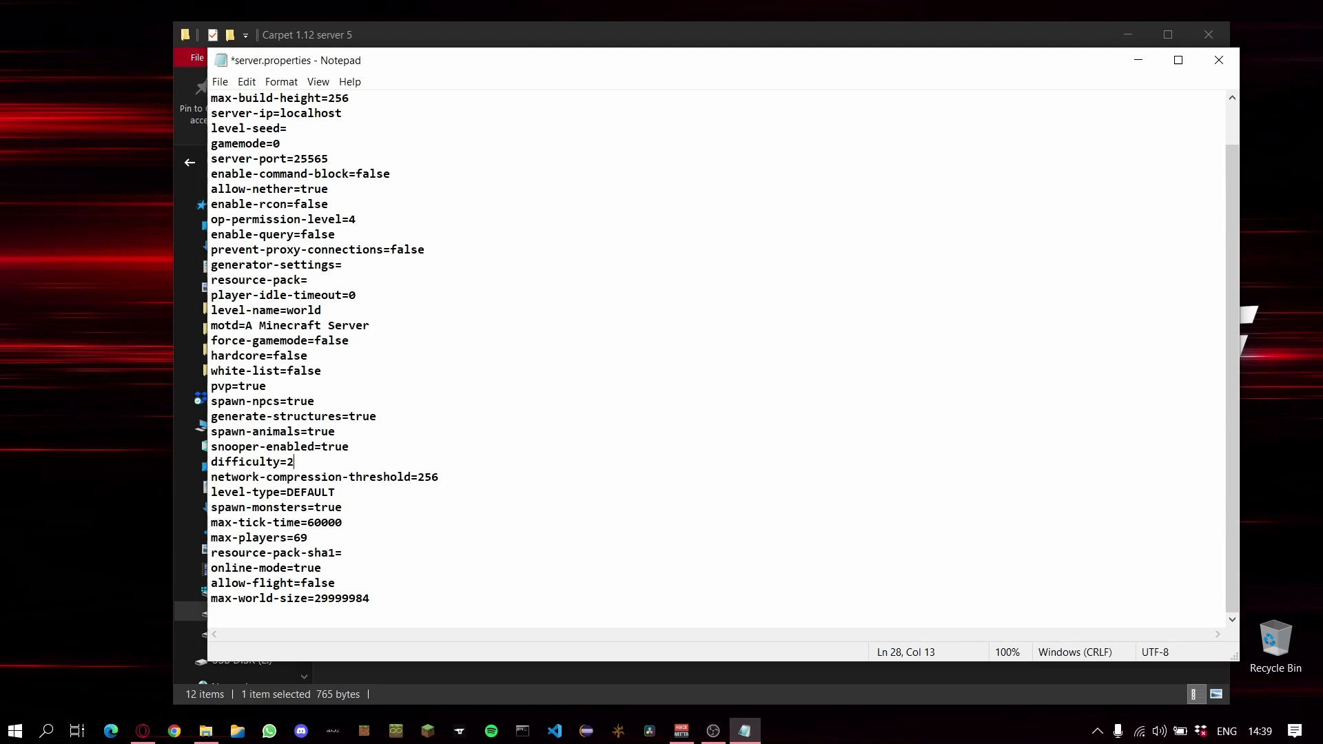
{"action": "scroll", "coordinate": [241, 336], "scroll_direction": "up", "scroll_amount": 3}
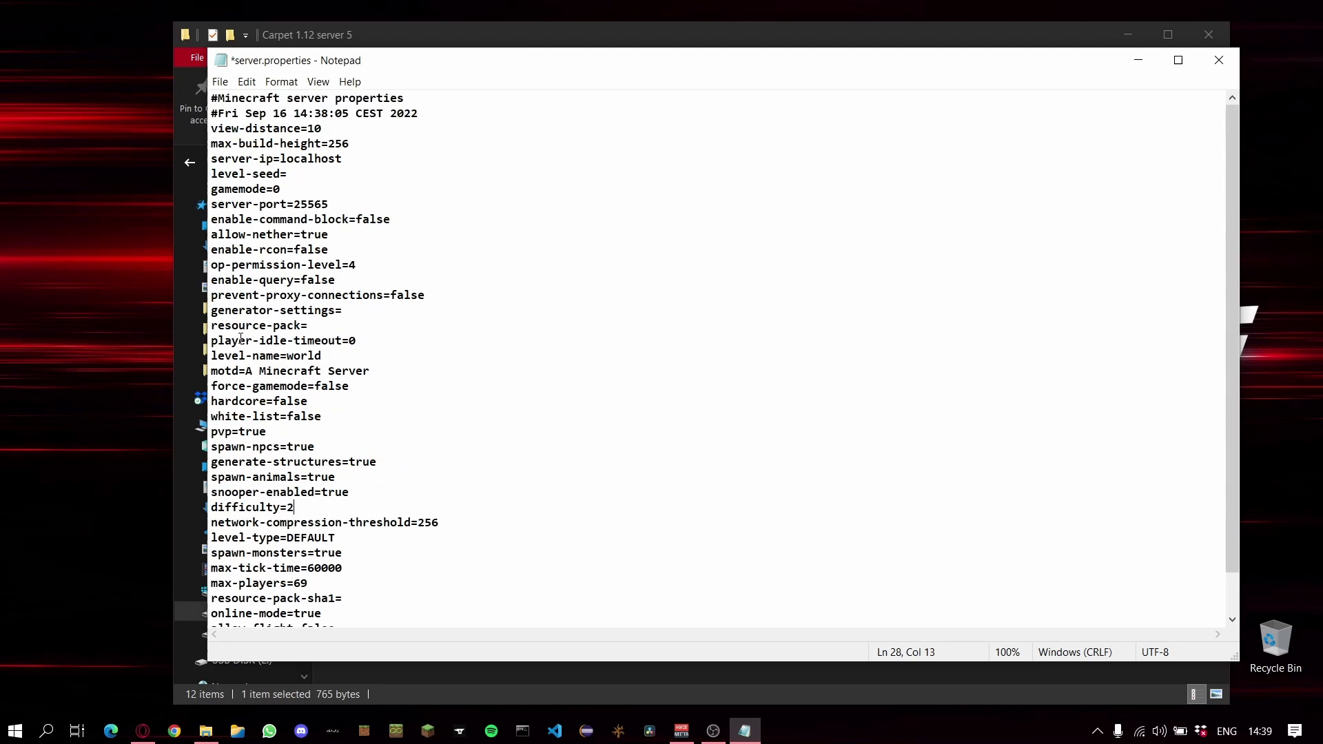
{"action": "left_click", "coordinate": [351, 128]}
{"action": "key", "text": "BackSpace"}
{"action": "key", "text": "BackSpace"}
{"action": "type", "text": "20"}
{"action": "key", "text": "ctrl+s"}
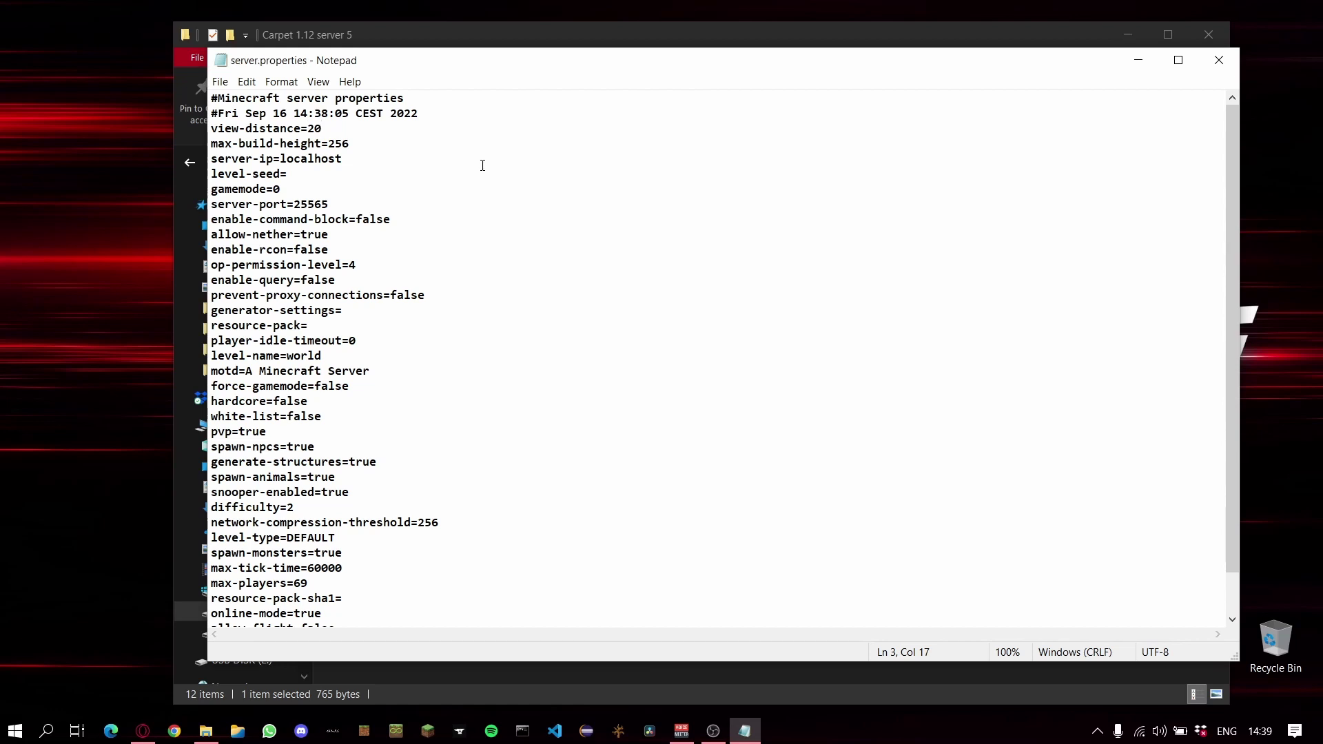
Step: Close the editor, restart the server, and Direct Connect to localhost in Minecraft
{"action": "key", "text": "ctrl+w"}
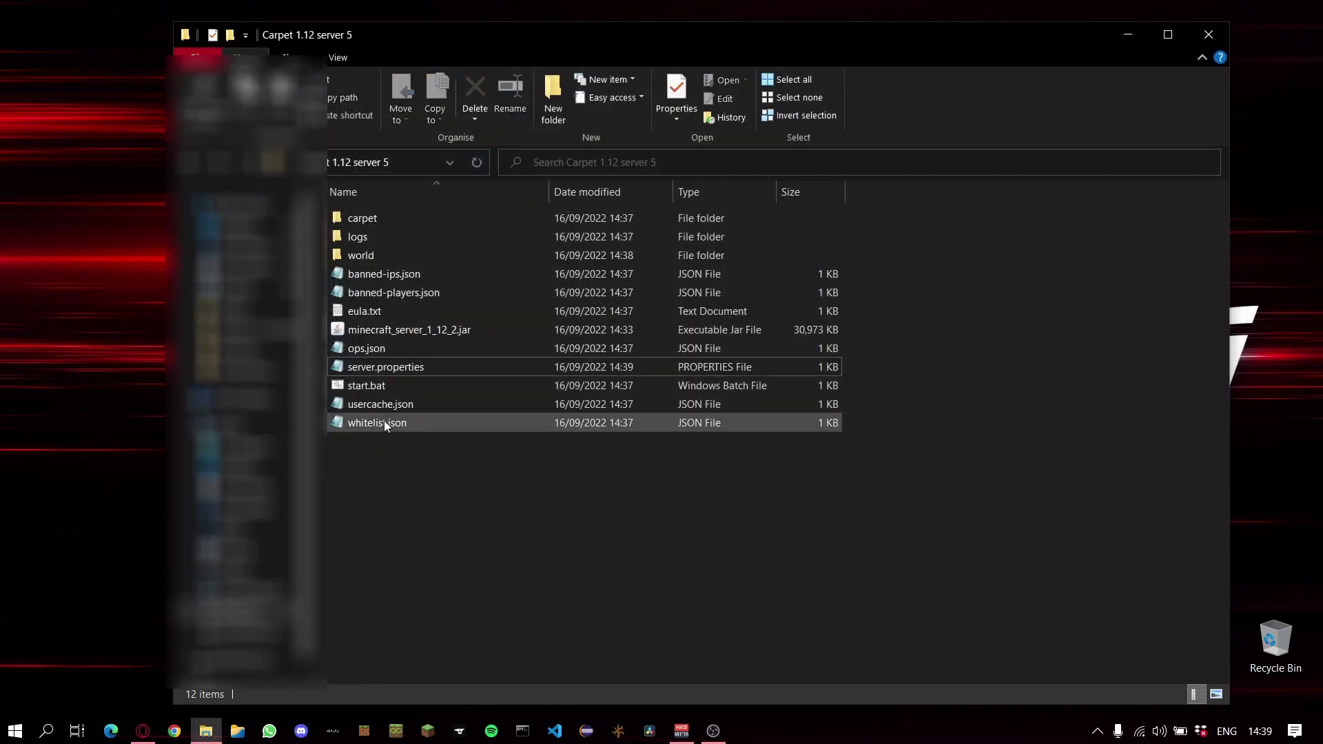
{"action": "double_click", "coordinate": [384, 388]}
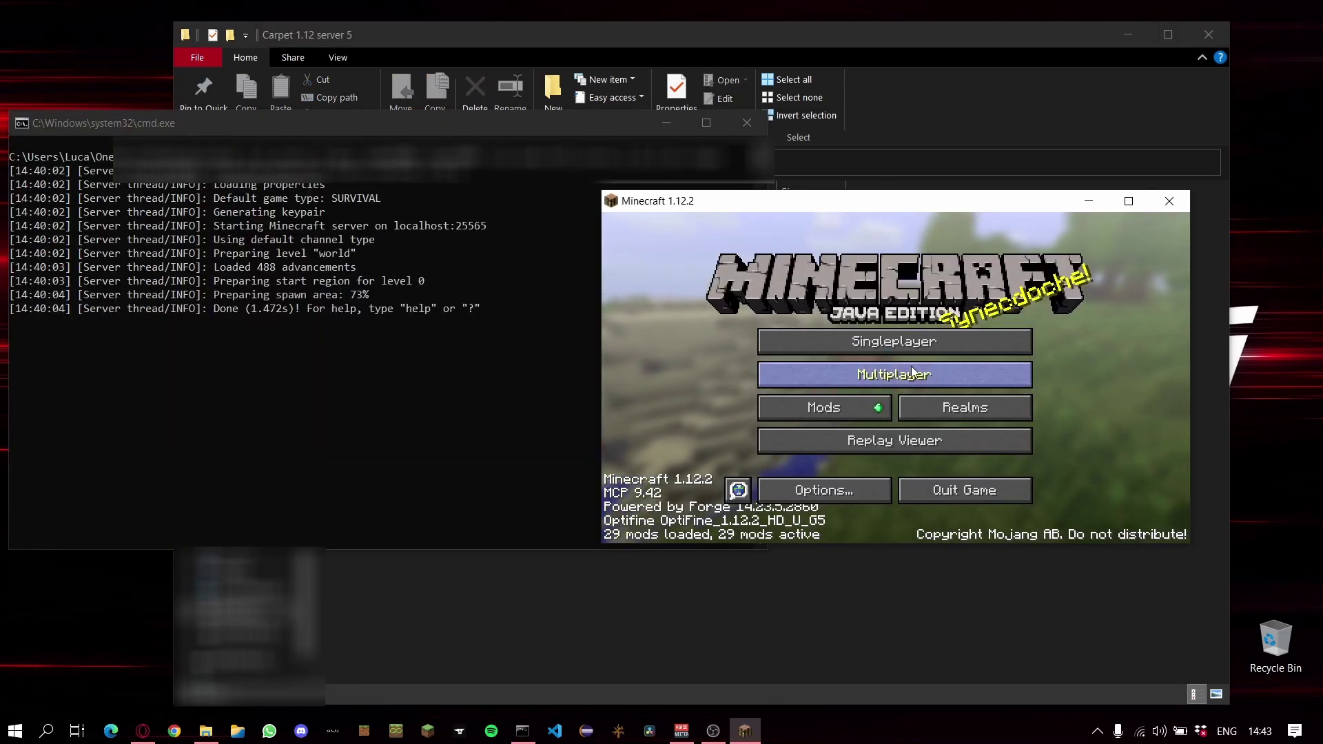
{"action": "left_click", "coordinate": [832, 368]}
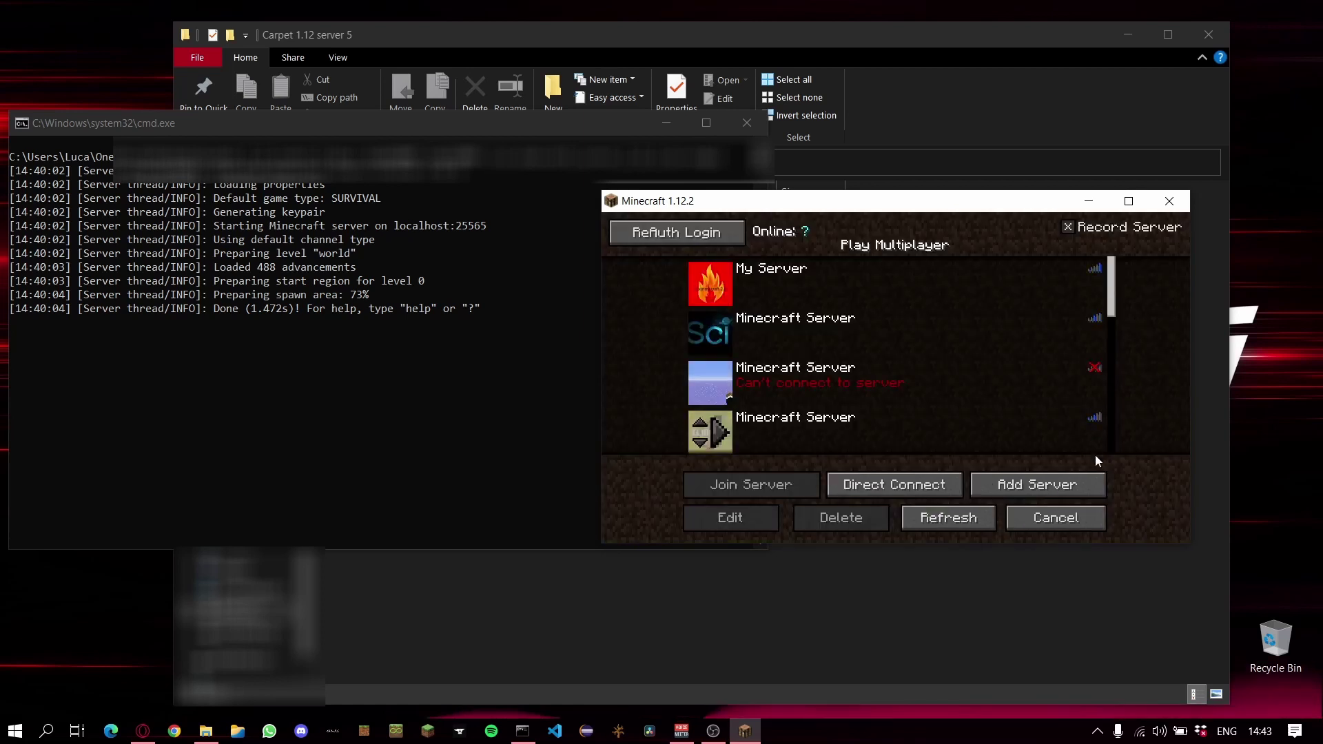
{"action": "left_click", "coordinate": [1010, 488]}
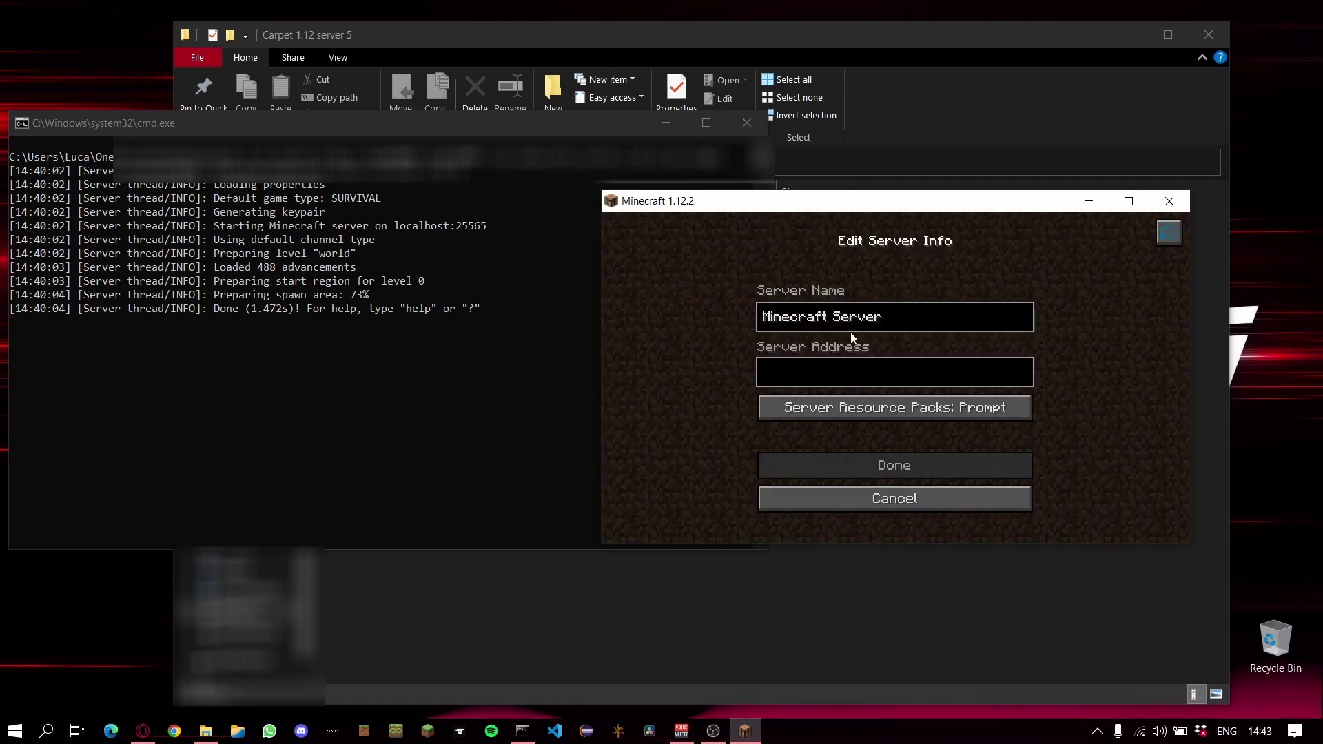
{"action": "left_click", "coordinate": [917, 509]}
{"action": "left_click", "coordinate": [928, 475]}
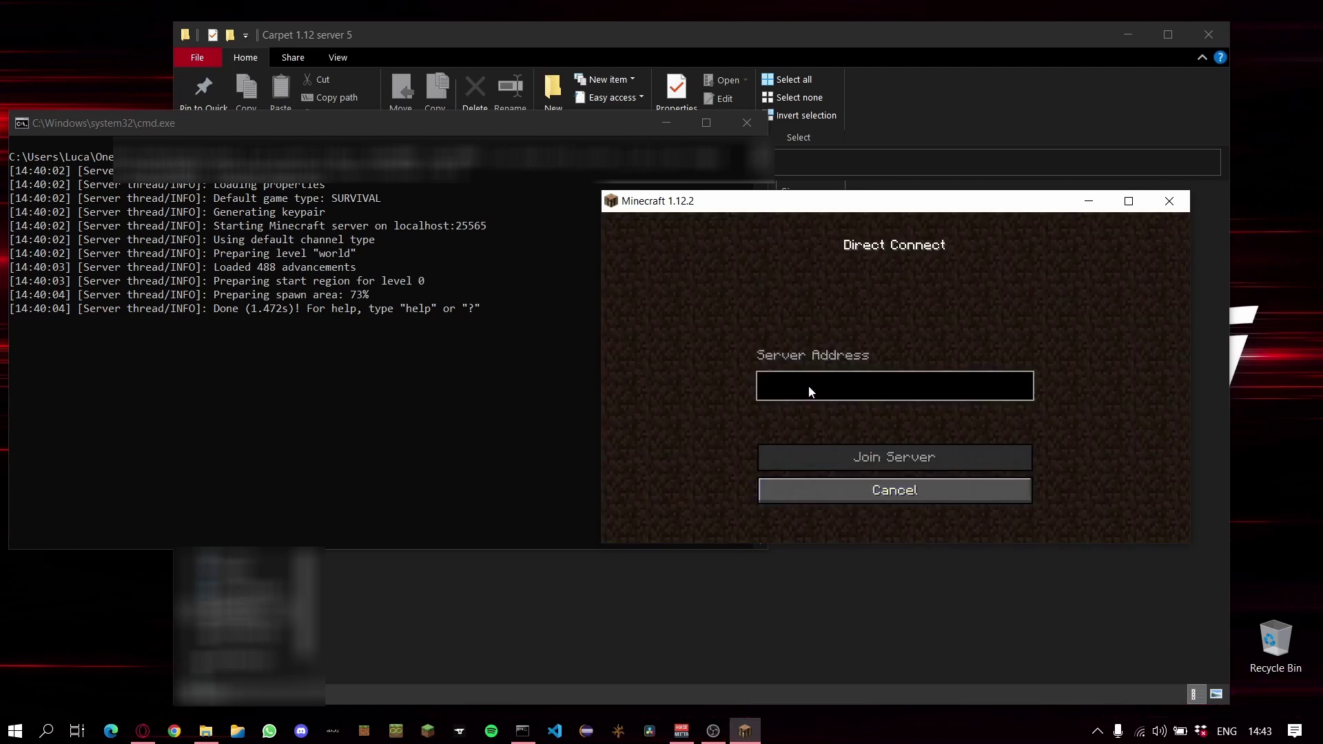
{"action": "type", "text": "localhost"}
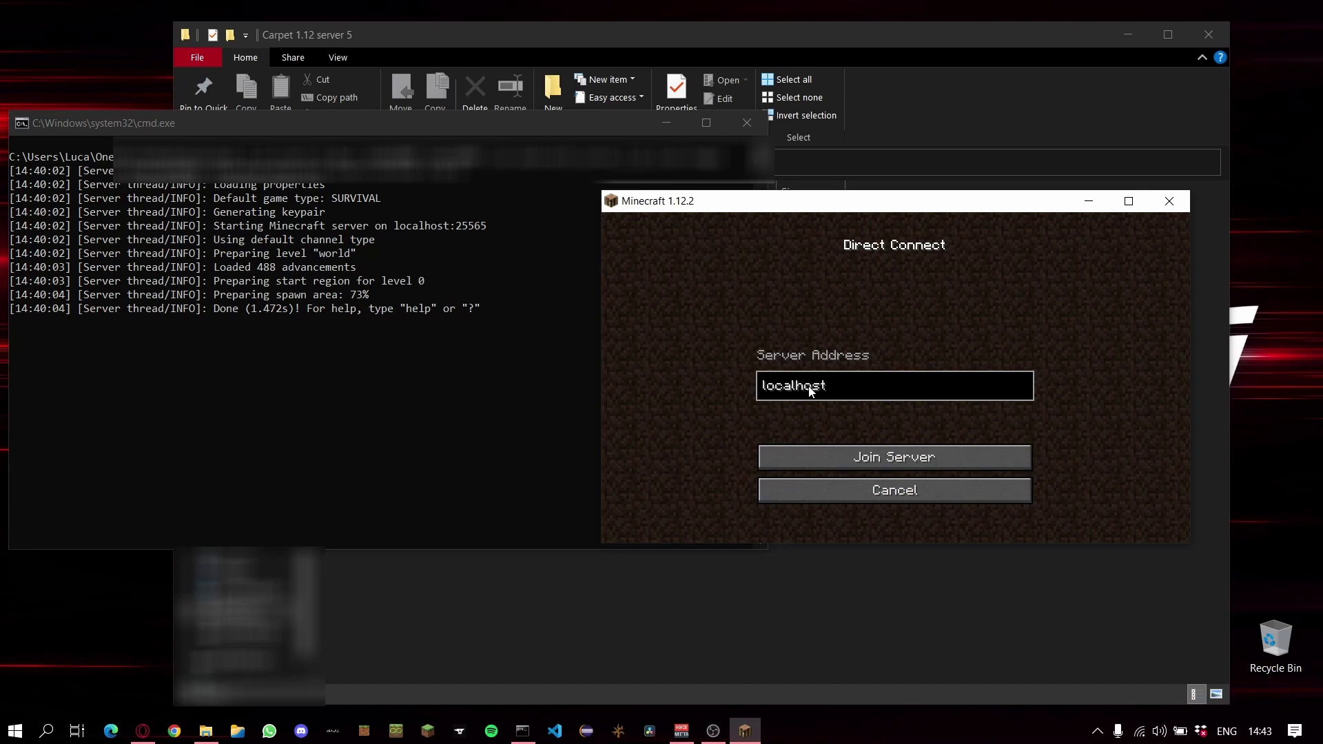
{"action": "left_click", "coordinate": [913, 461]}
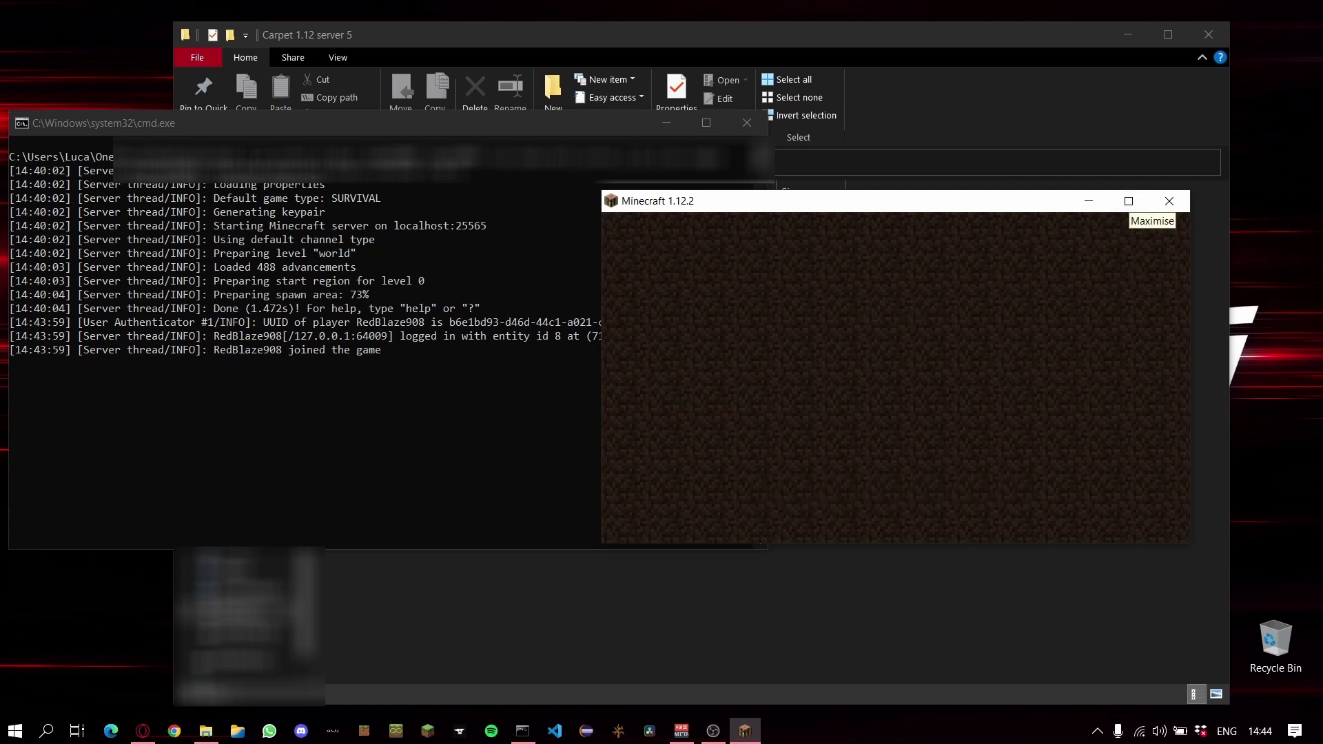
Step: Maximize the game window, look through Options, and walk along the beach
{"action": "left_click", "coordinate": [1127, 200]}
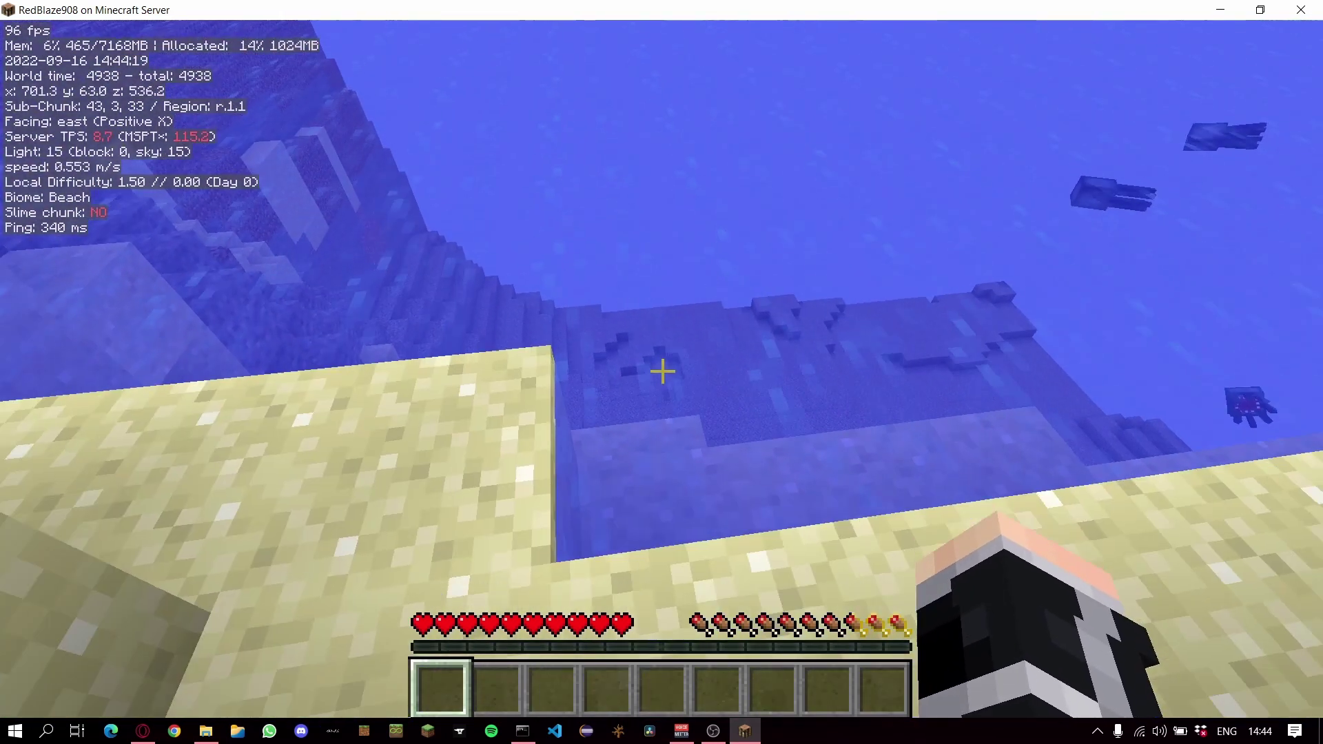
{"action": "key", "text": "Escape"}
{"action": "left_click", "coordinate": [570, 485]}
{"action": "left_click", "coordinate": [828, 343]}
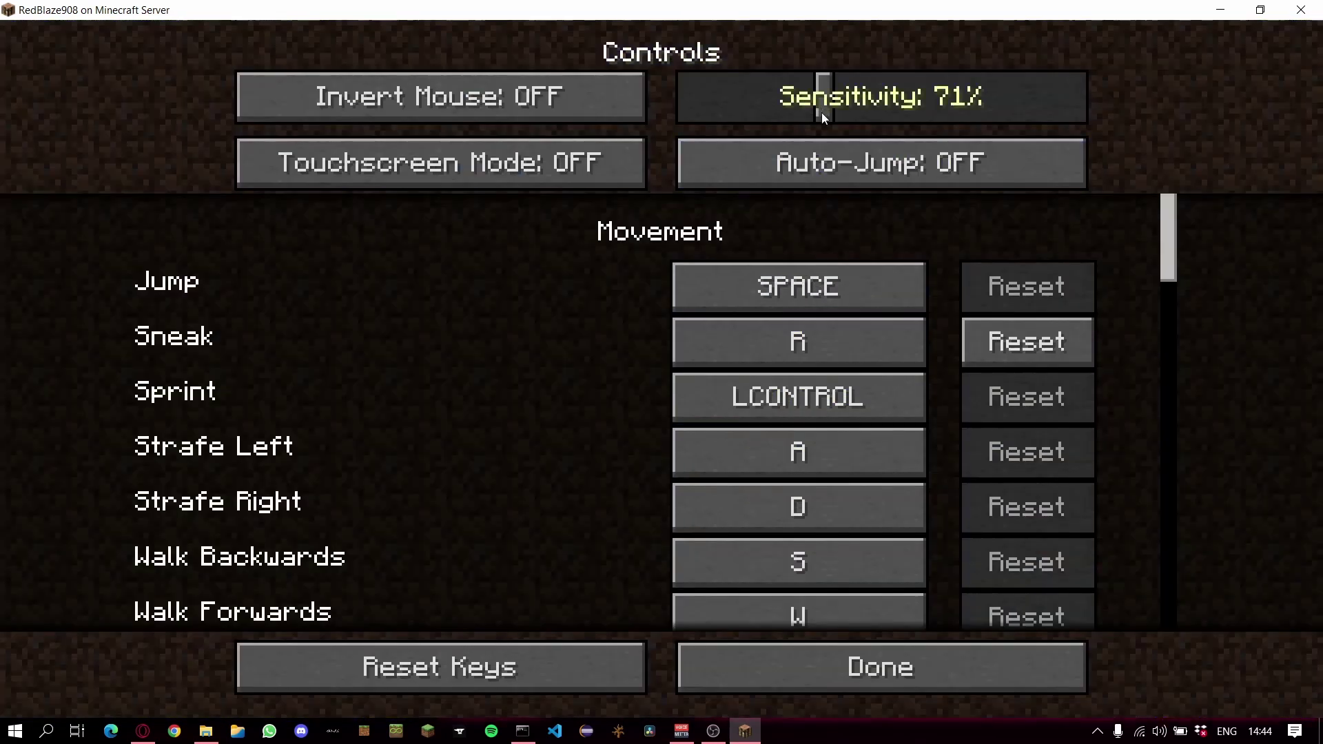
{"action": "key", "text": "Escape"}
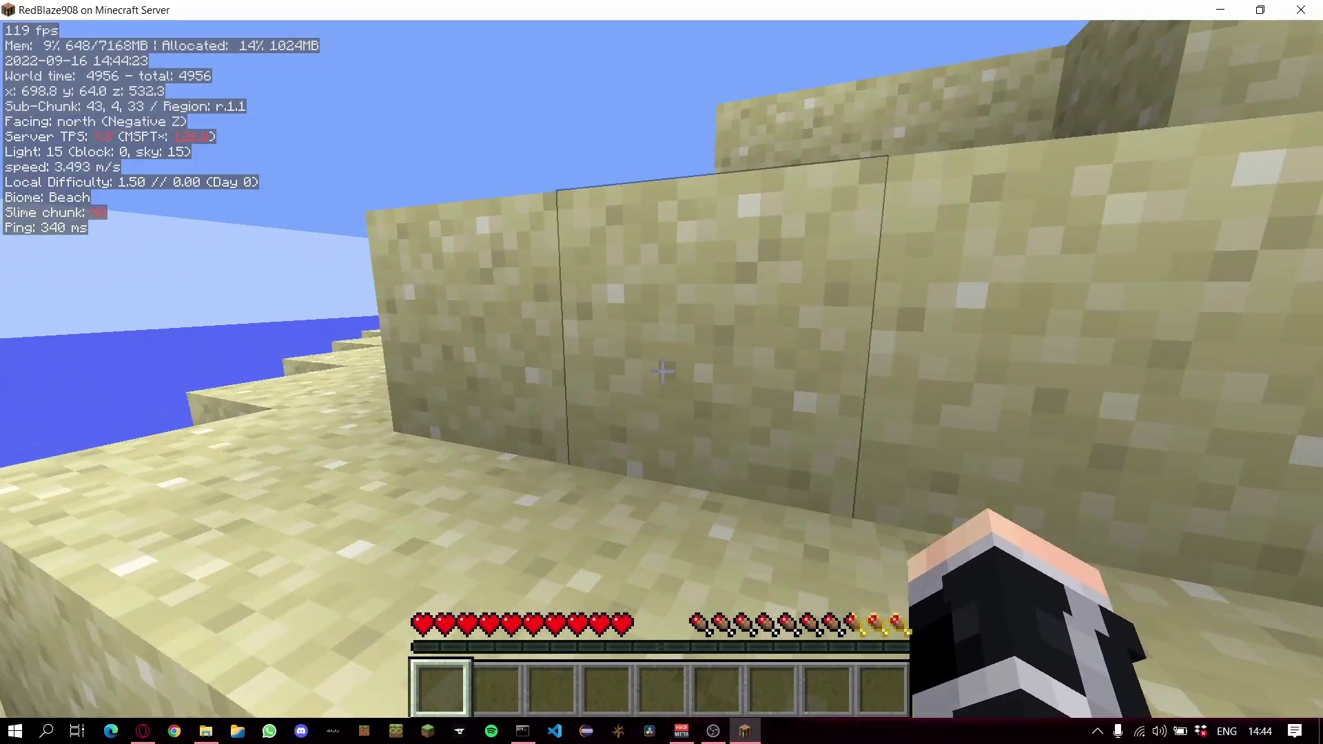
{"action": "key", "text": "w"}
{"action": "key", "text": "space"}
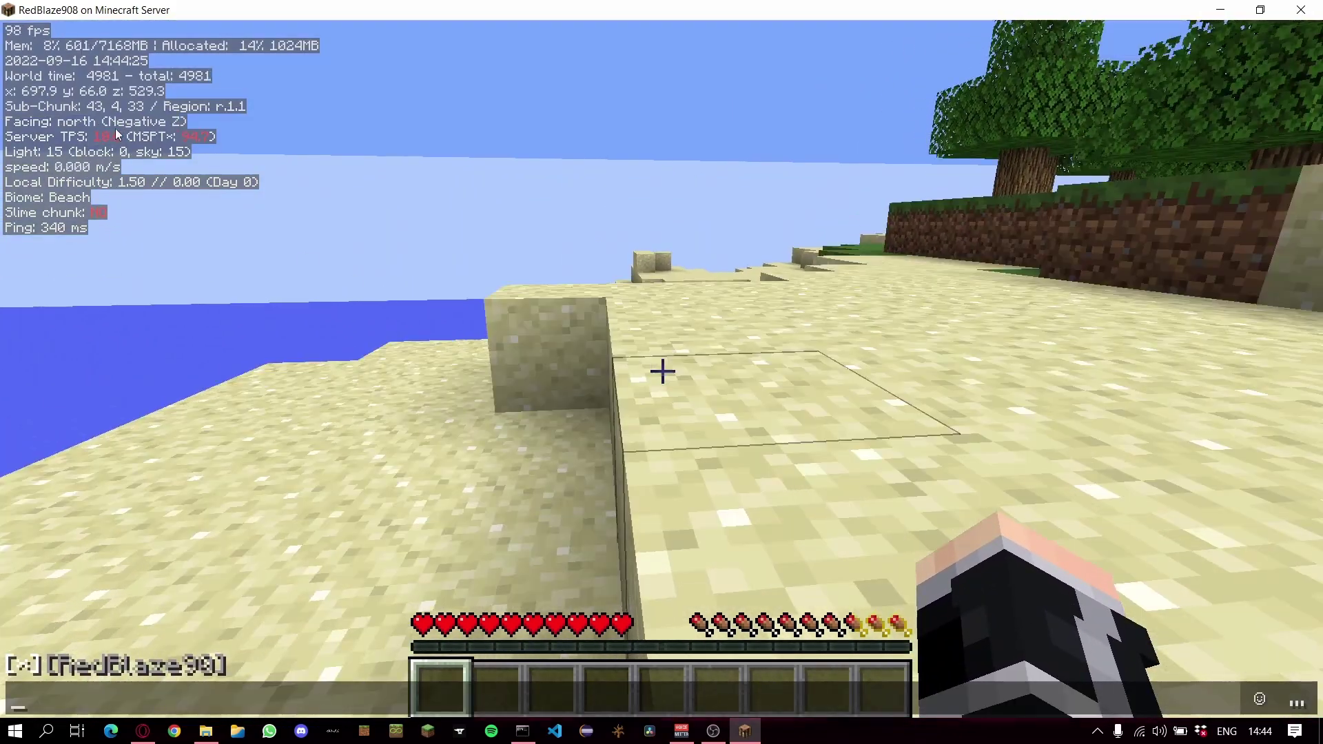
{"action": "key", "text": "w"}
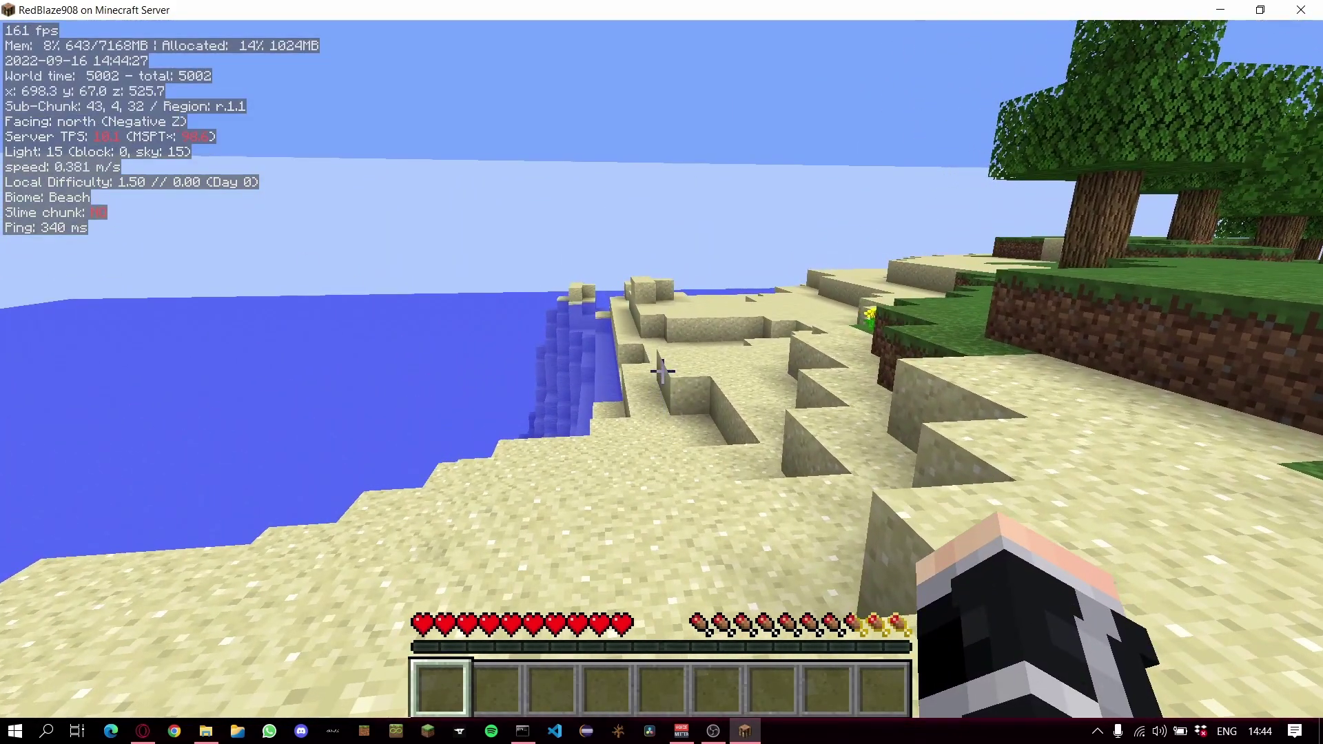
Step: Raise Render Distance in Video Settings, walk around, and enter /gamemode in chat
{"action": "key", "text": "Escape"}
{"action": "left_click", "coordinate": [554, 510]}
{"action": "left_click", "coordinate": [433, 346]}
{"action": "left_click_drag", "start_coordinate": [698, 130], "coordinate": [751, 129]}
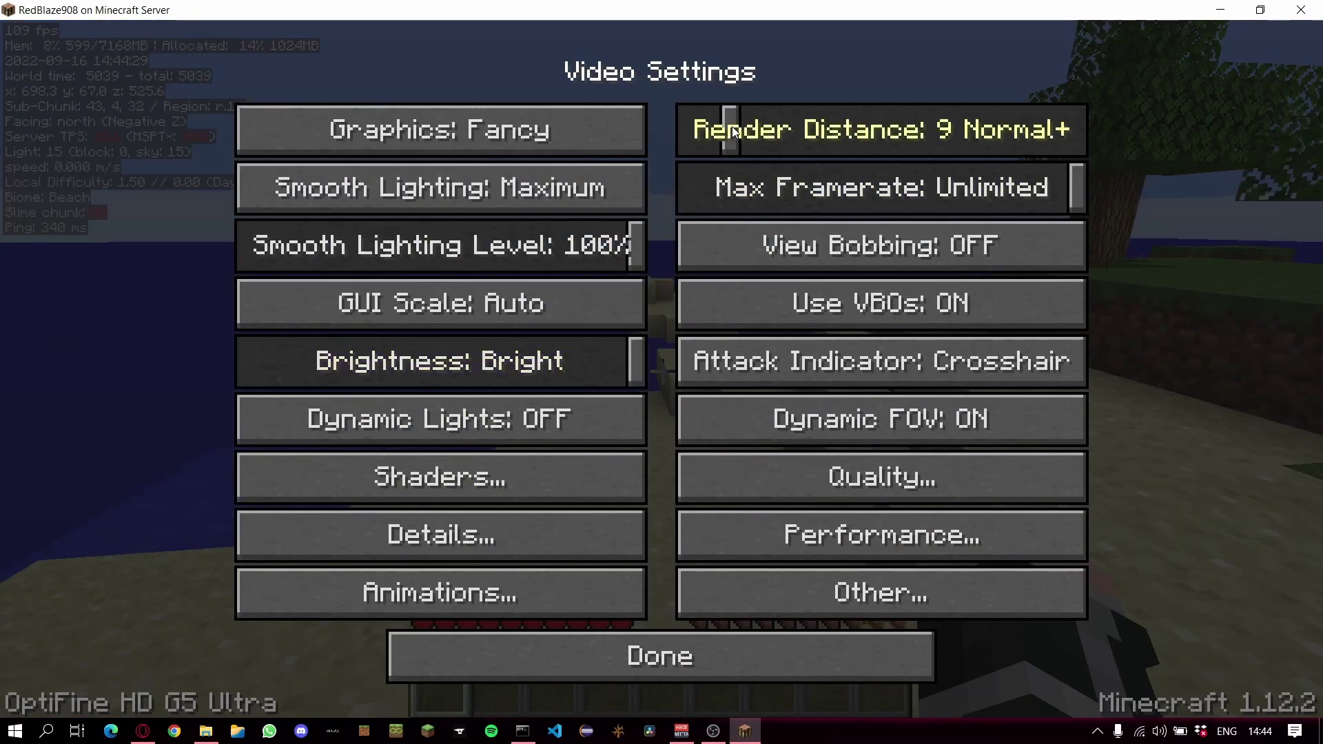
{"action": "key", "text": "Escape"}
{"action": "key", "text": "w"}
{"action": "key", "text": "w"}
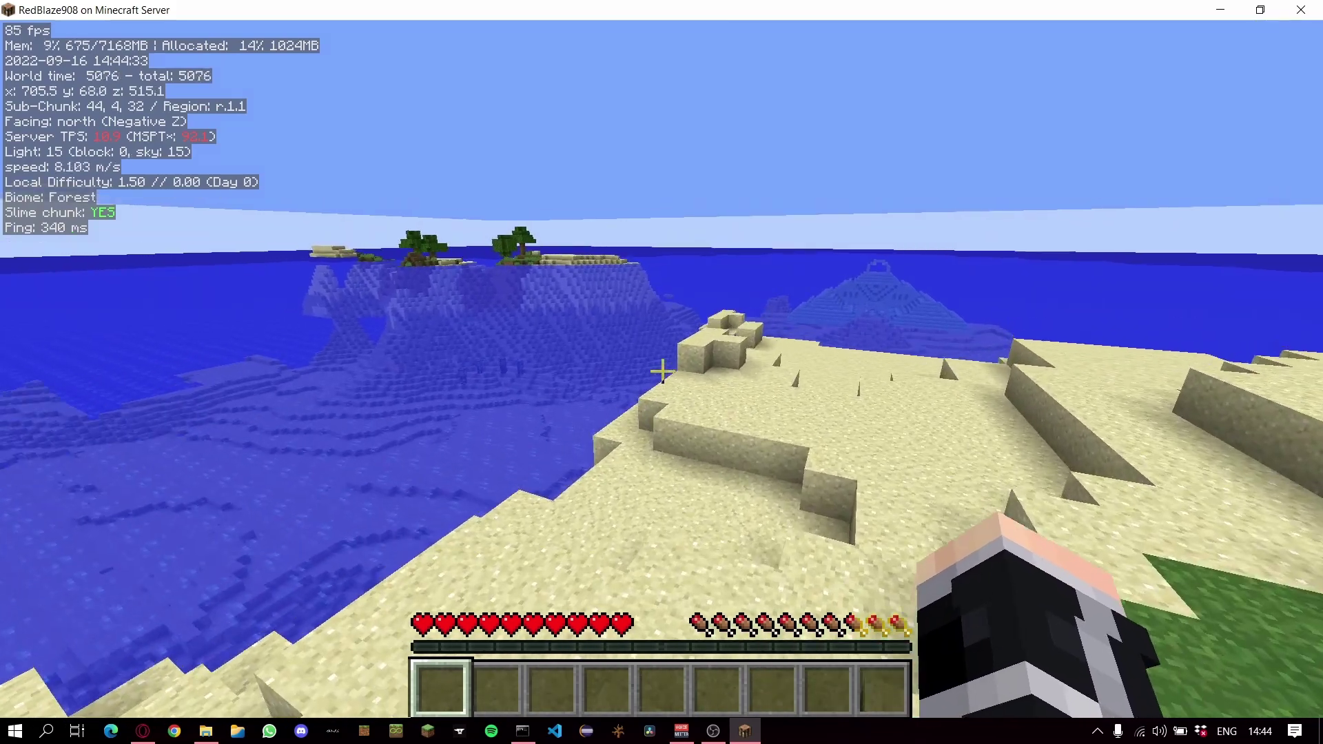
{"action": "key", "text": "w"}
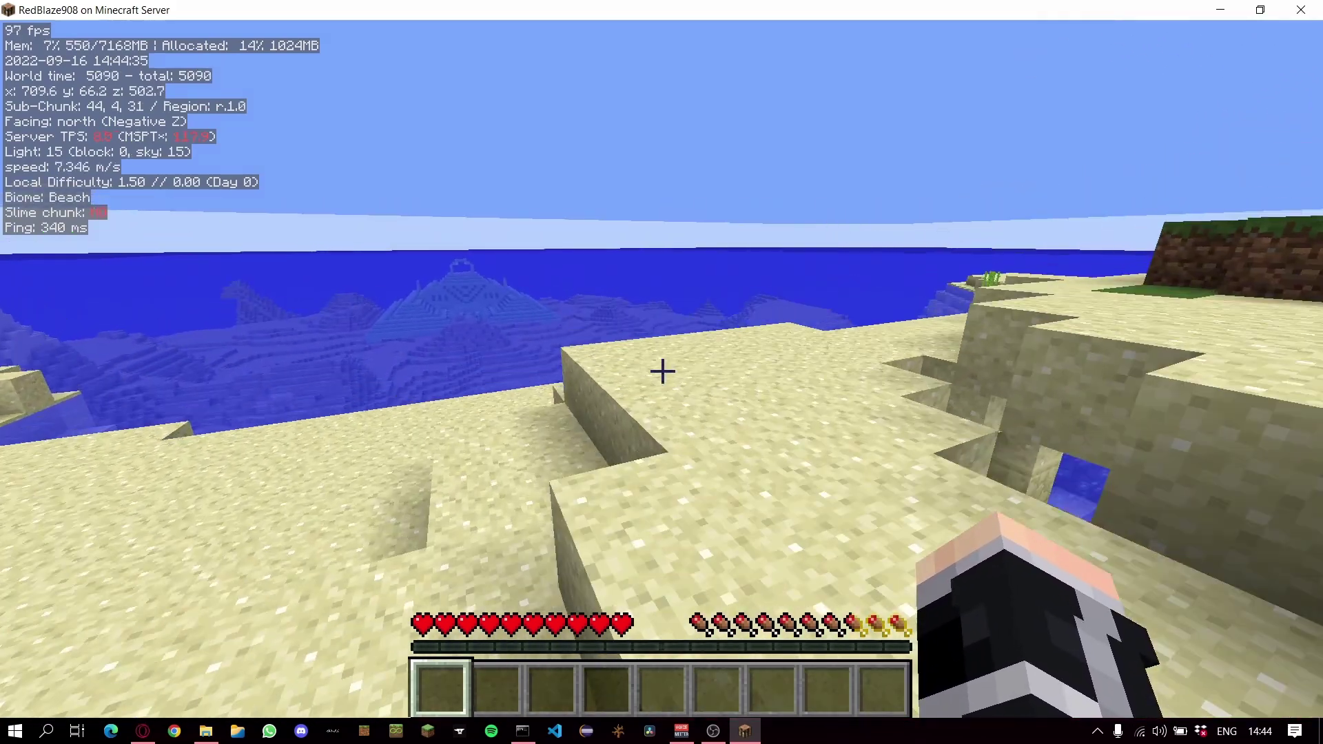
{"action": "key", "text": "slash"}
{"action": "type", "text": "gat"}
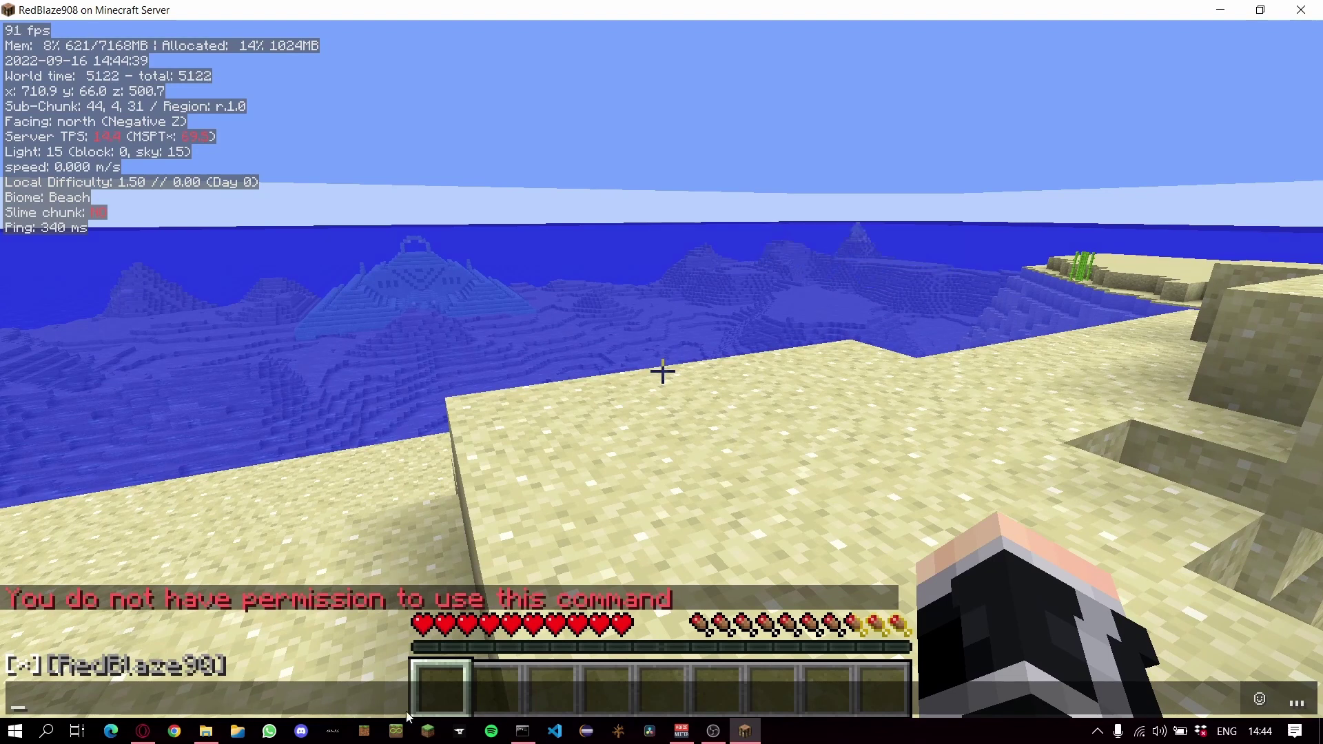
Step: Op RedBlaze908 from the server console, switch to Creative, and fly over the island
{"action": "left_click", "coordinate": [522, 731]}
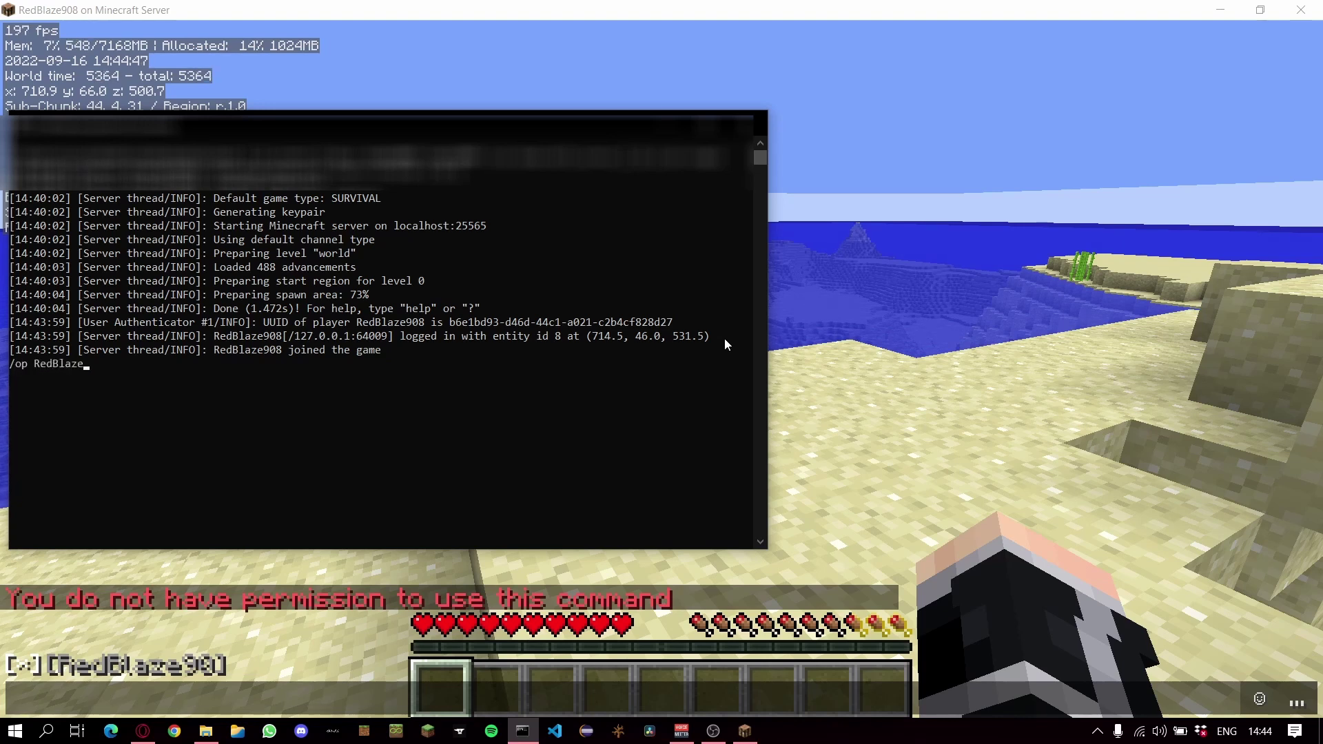
{"action": "left_click", "coordinate": [1065, 375]}
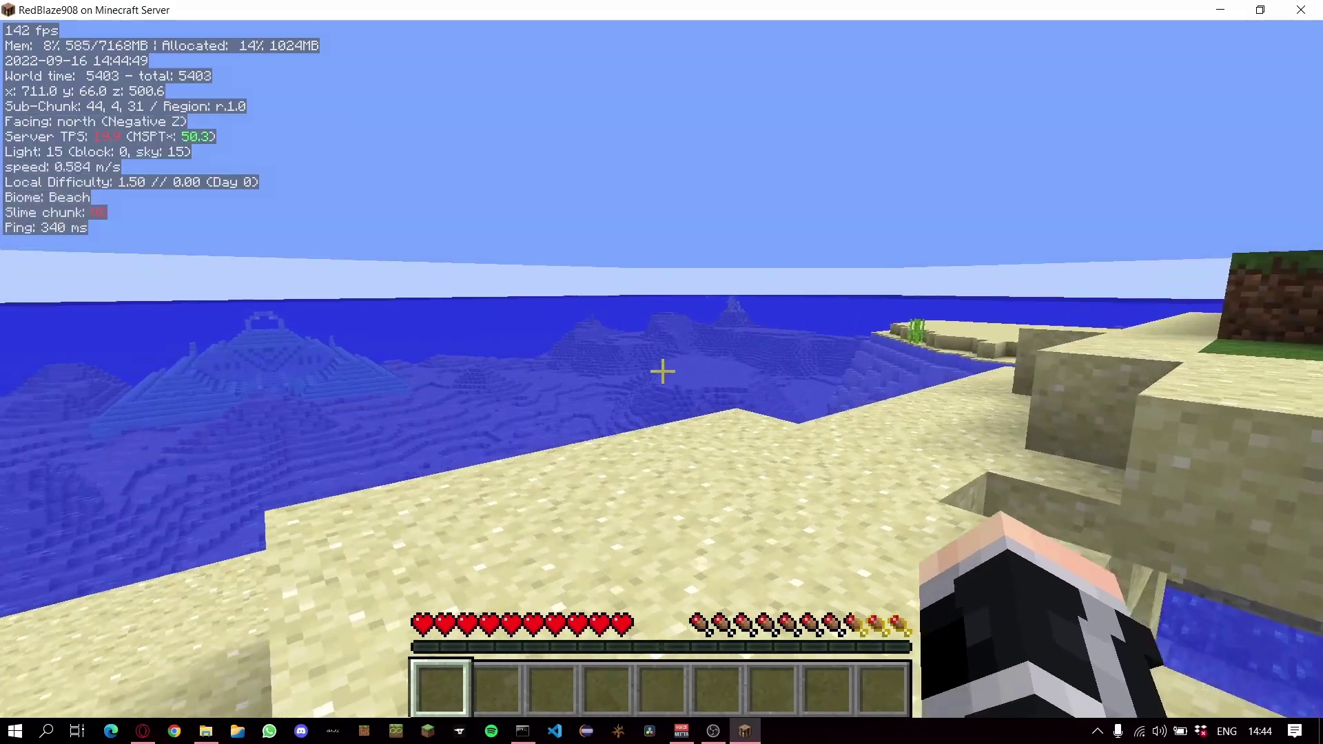
{"action": "type", "text": "/gamemode c"}
{"action": "key", "text": "Tab"}
{"action": "key", "text": "Return"}
{"action": "key", "text": "space"}
{"action": "key", "text": "space"}
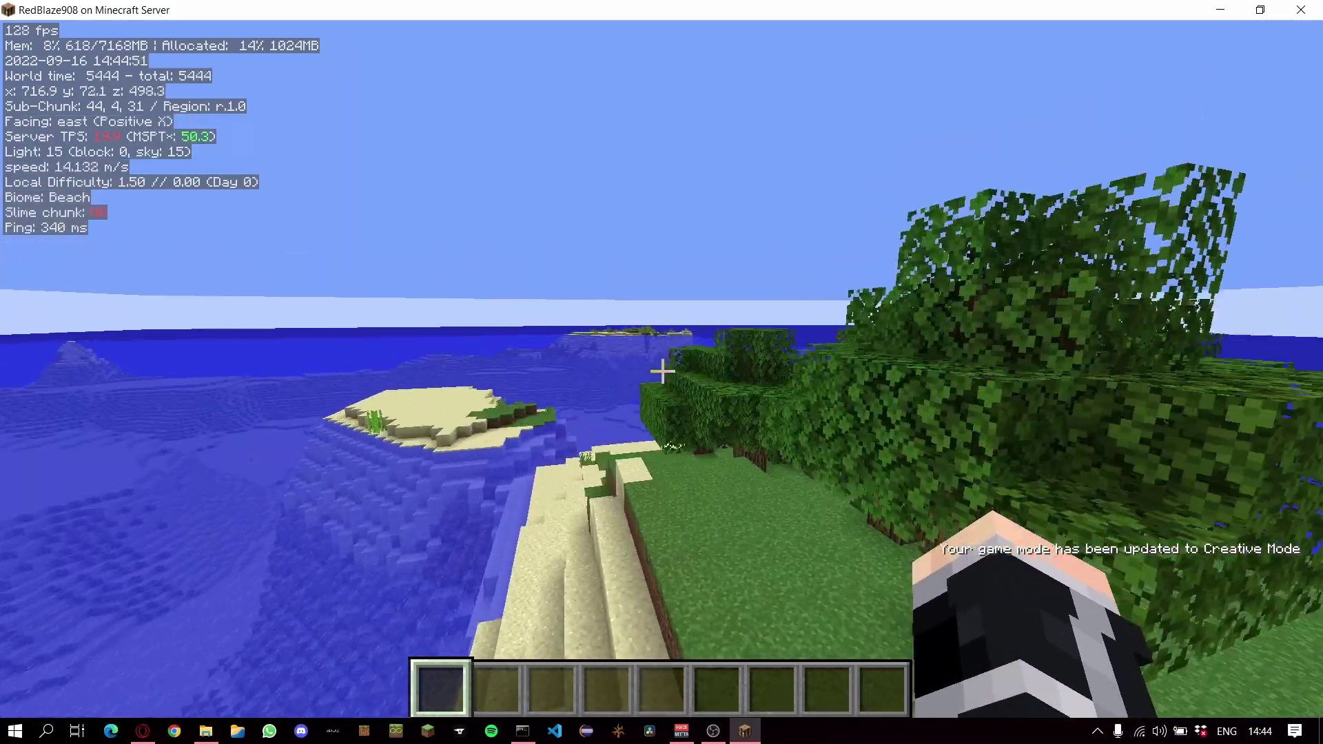
{"action": "key", "text": "w"}
Step: Run /carpet and list the Carpet settings in the survival category
{"action": "key", "text": "Tab"}
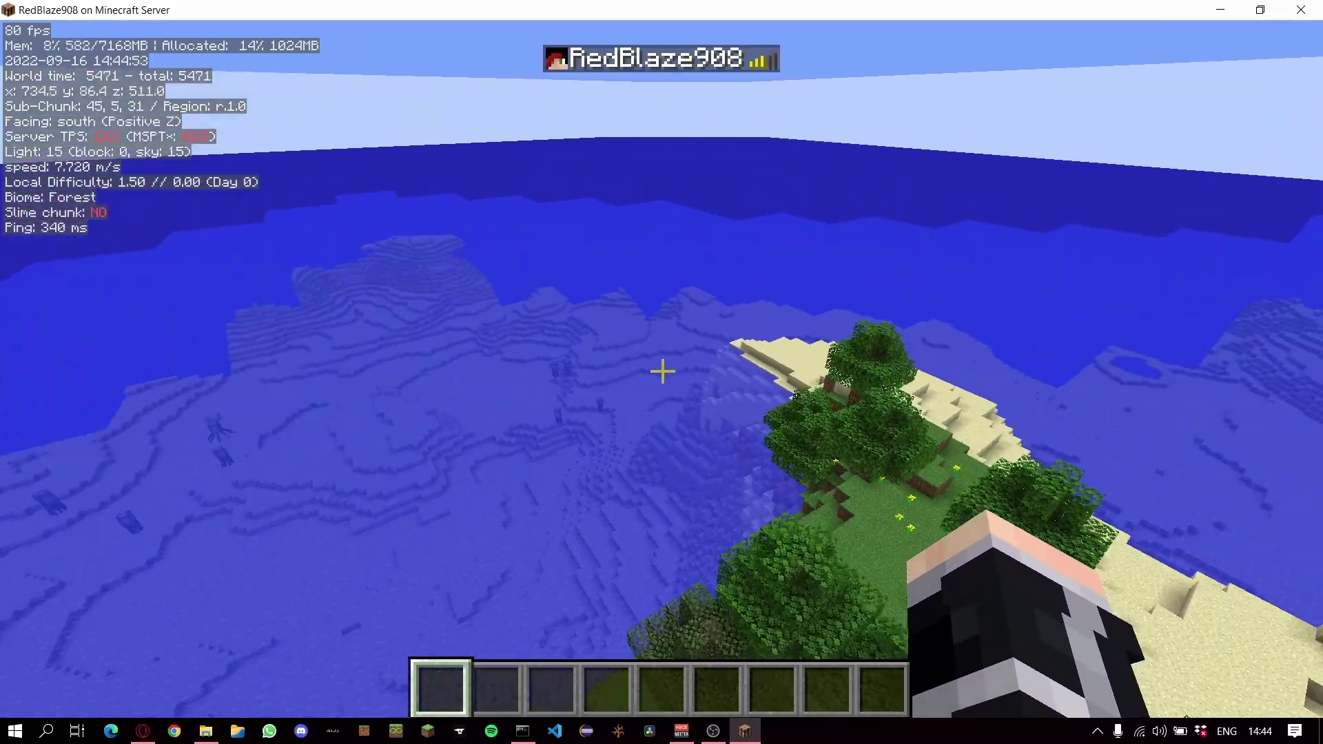
{"action": "key", "text": "slash"}
{"action": "type", "text": "carpet"}
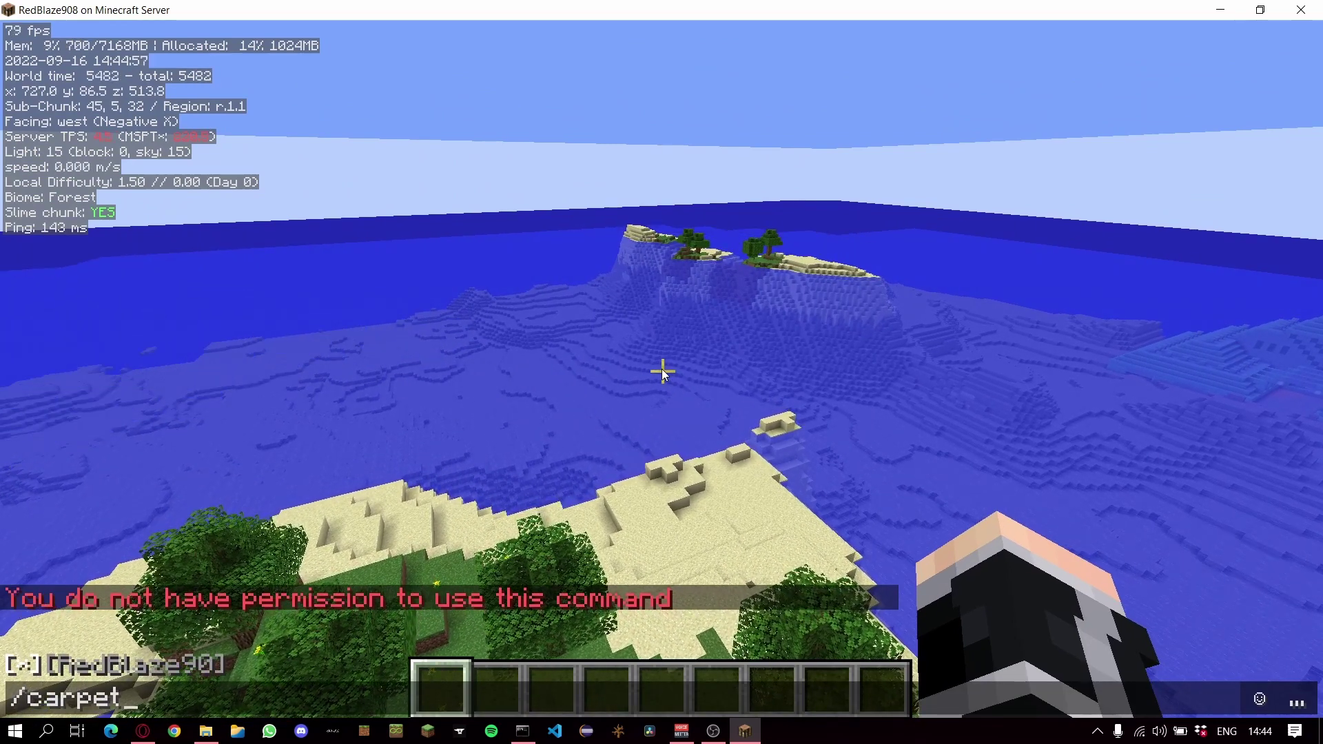
{"action": "key", "text": "Return"}
{"action": "key", "text": "t"}
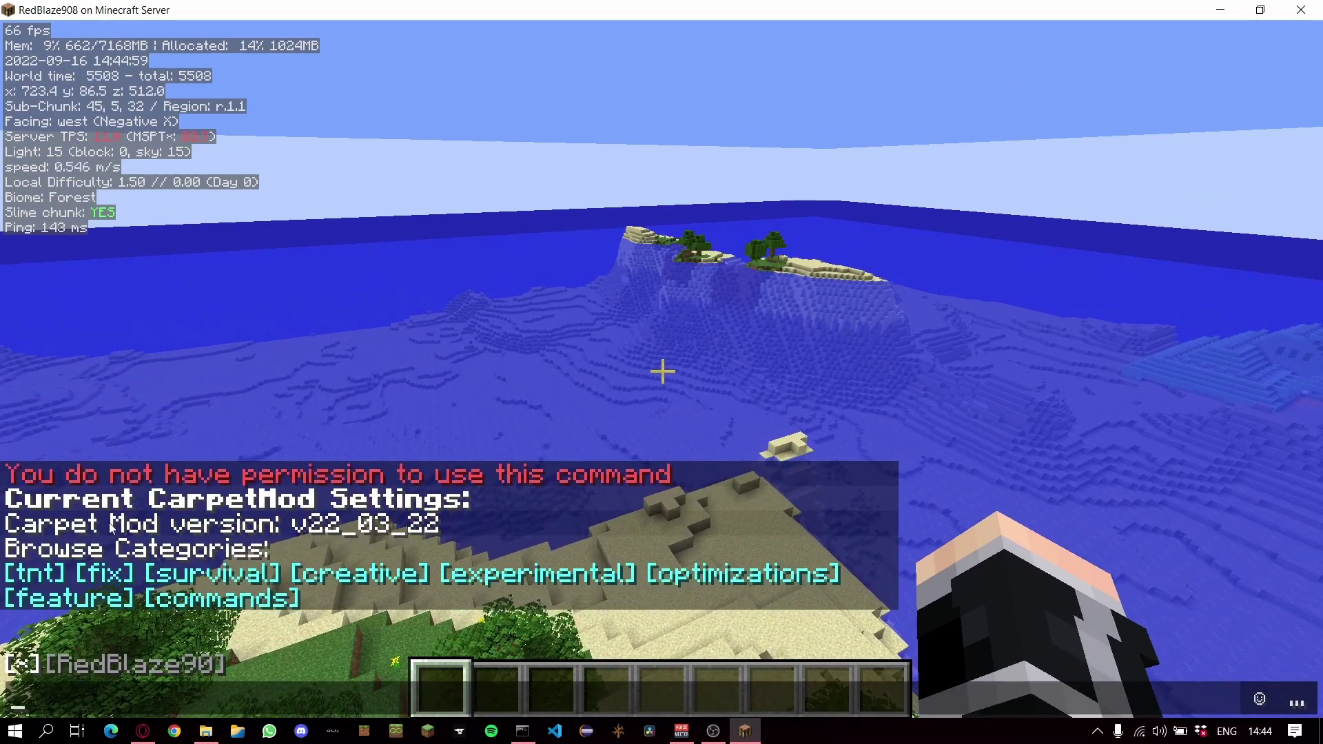
{"action": "left_click", "coordinate": [211, 573]}
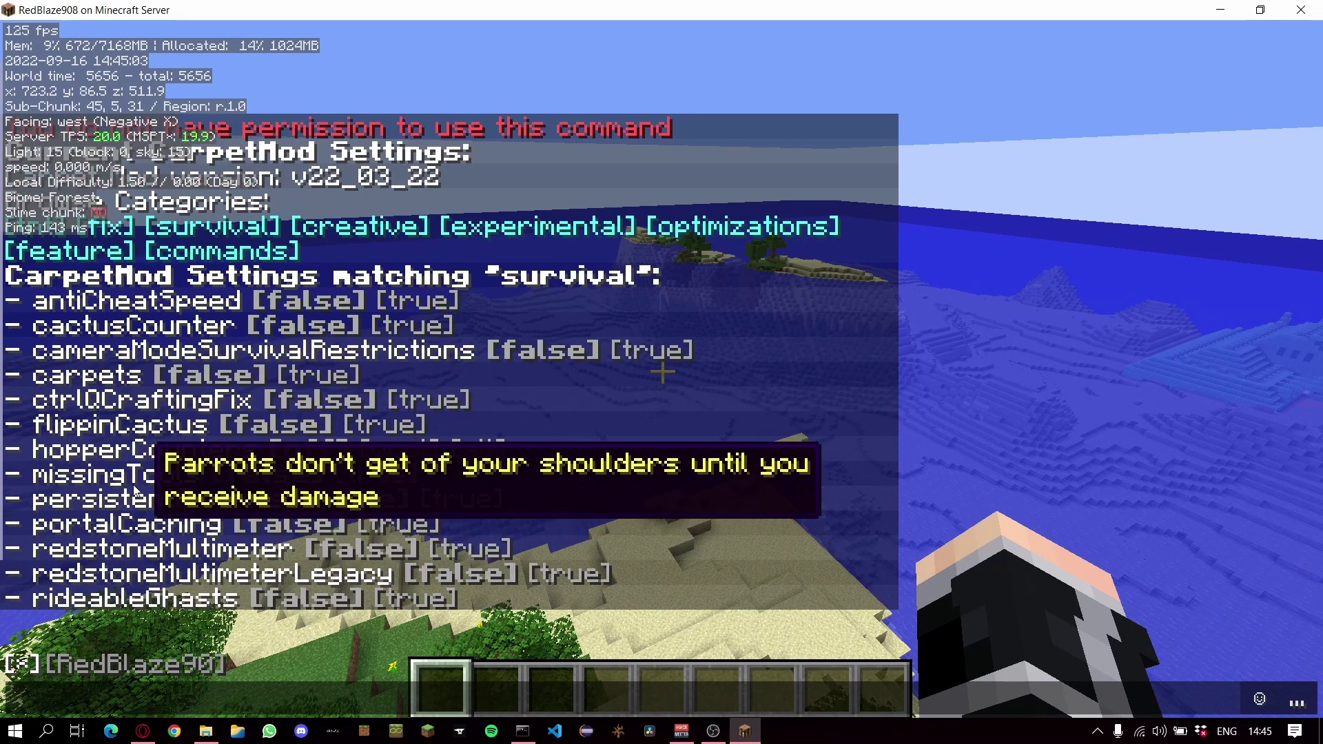
{"action": "key", "text": "Escape"}
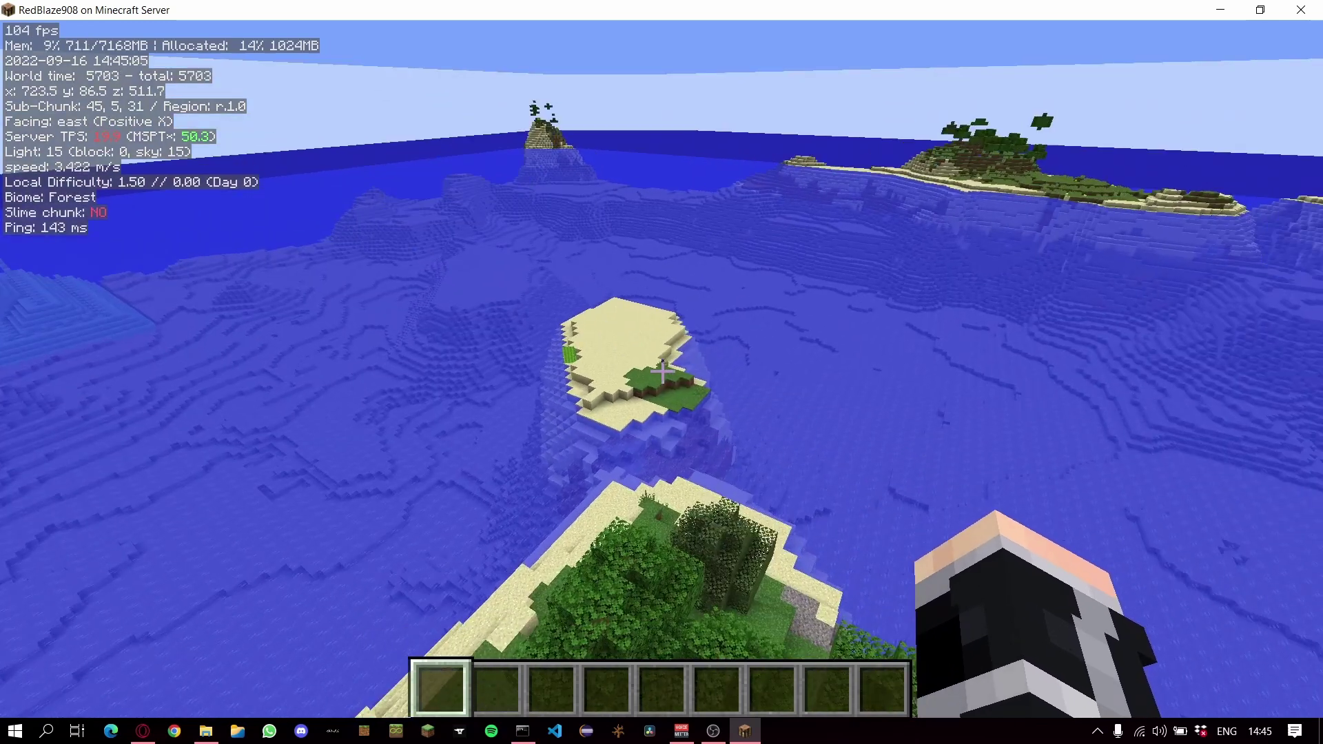
Step: Run /tick warp, then subscribe to /log autosave, tps and mobcaps
{"action": "key", "text": "slash"}
{"action": "type", "text": "/"}
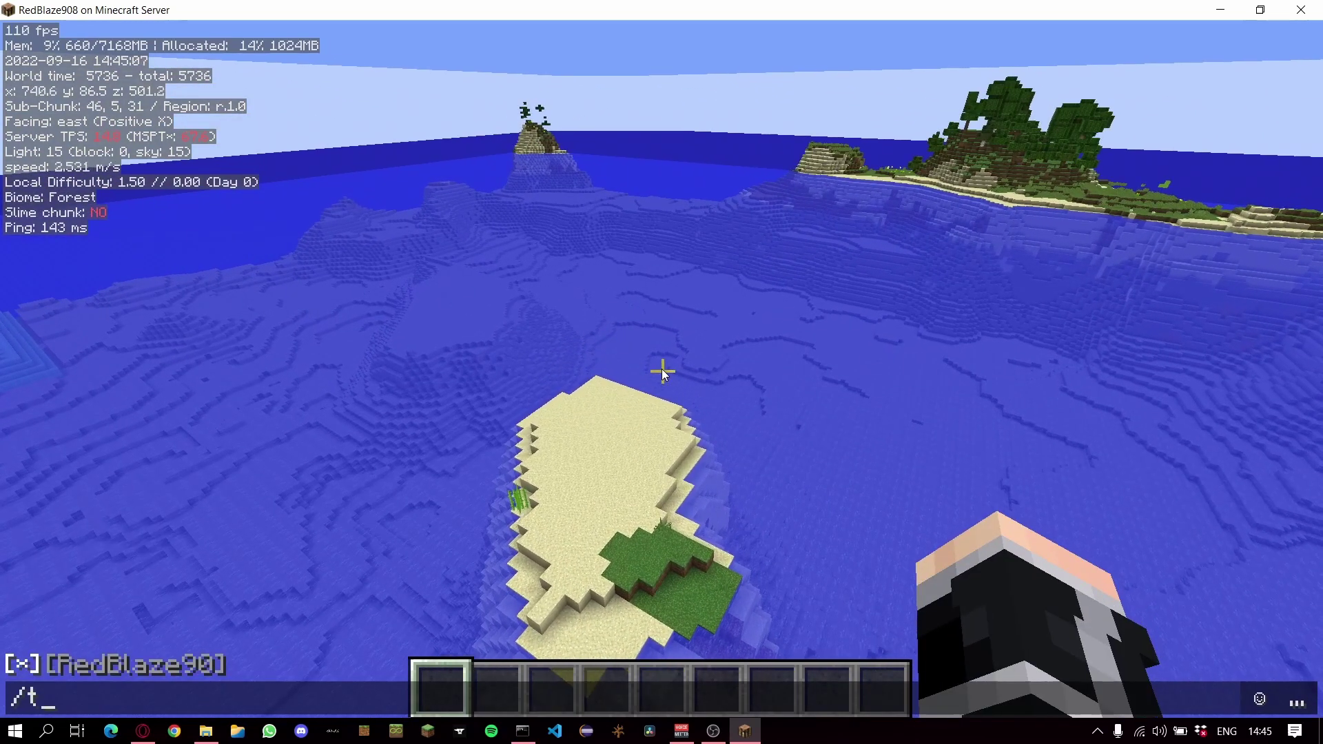
{"action": "type", "text": "tick warp"}
{"action": "key", "text": "Return"}
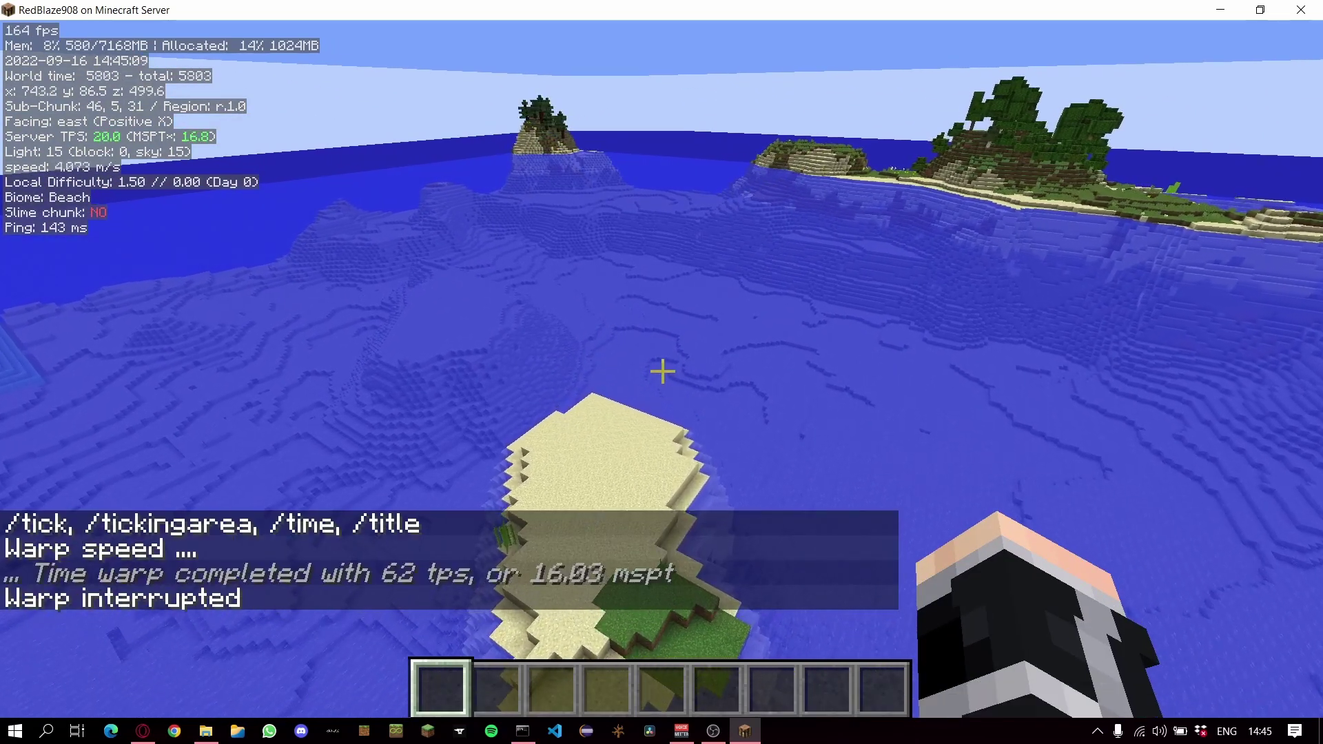
{"action": "key", "text": "slash"}
{"action": "type", "text": "/log autosave"}
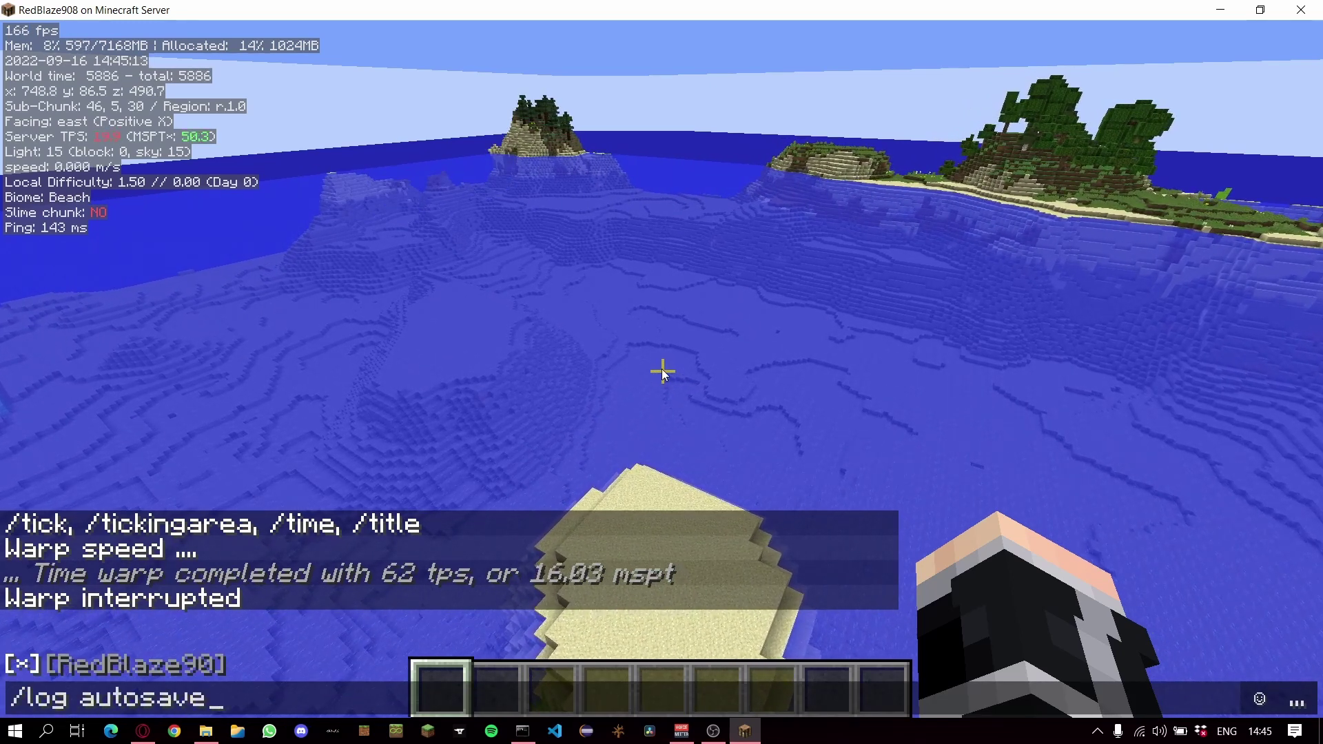
{"action": "key", "text": "Return"}
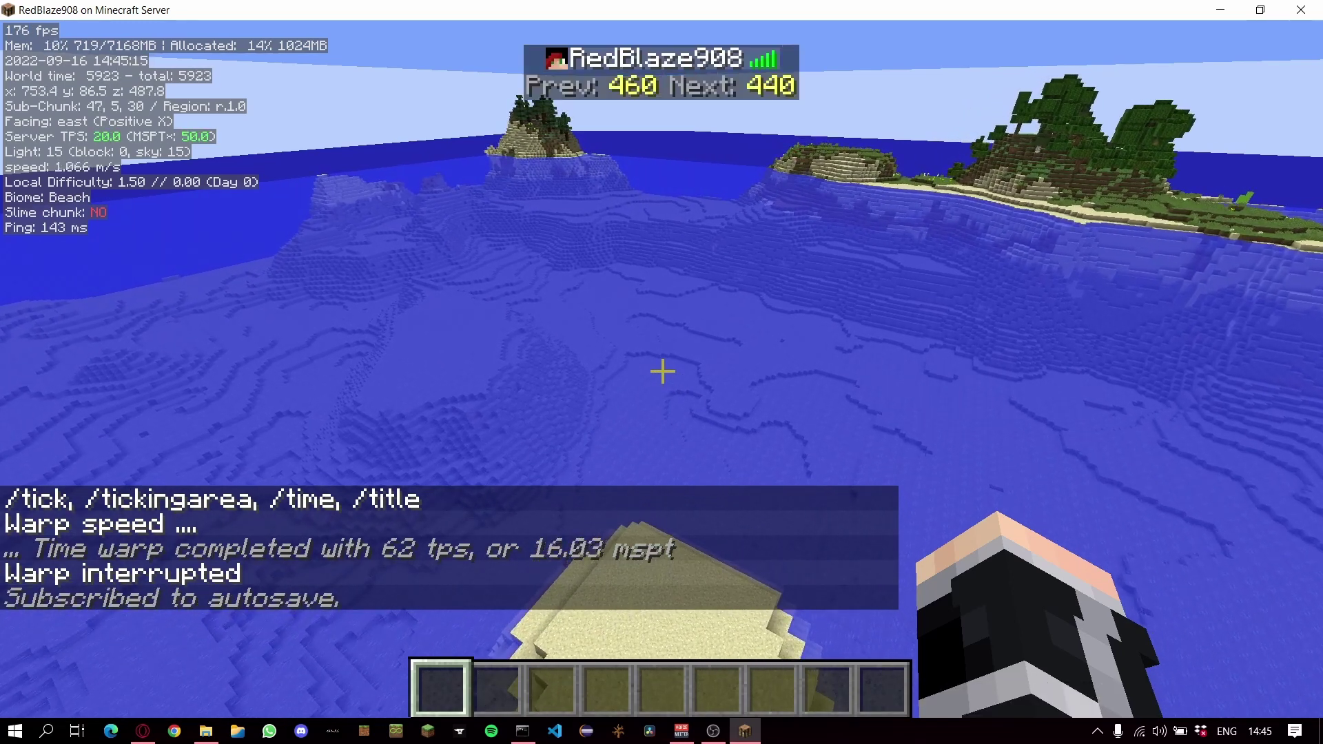
{"action": "key", "text": "t"}
{"action": "key", "text": "Return"}
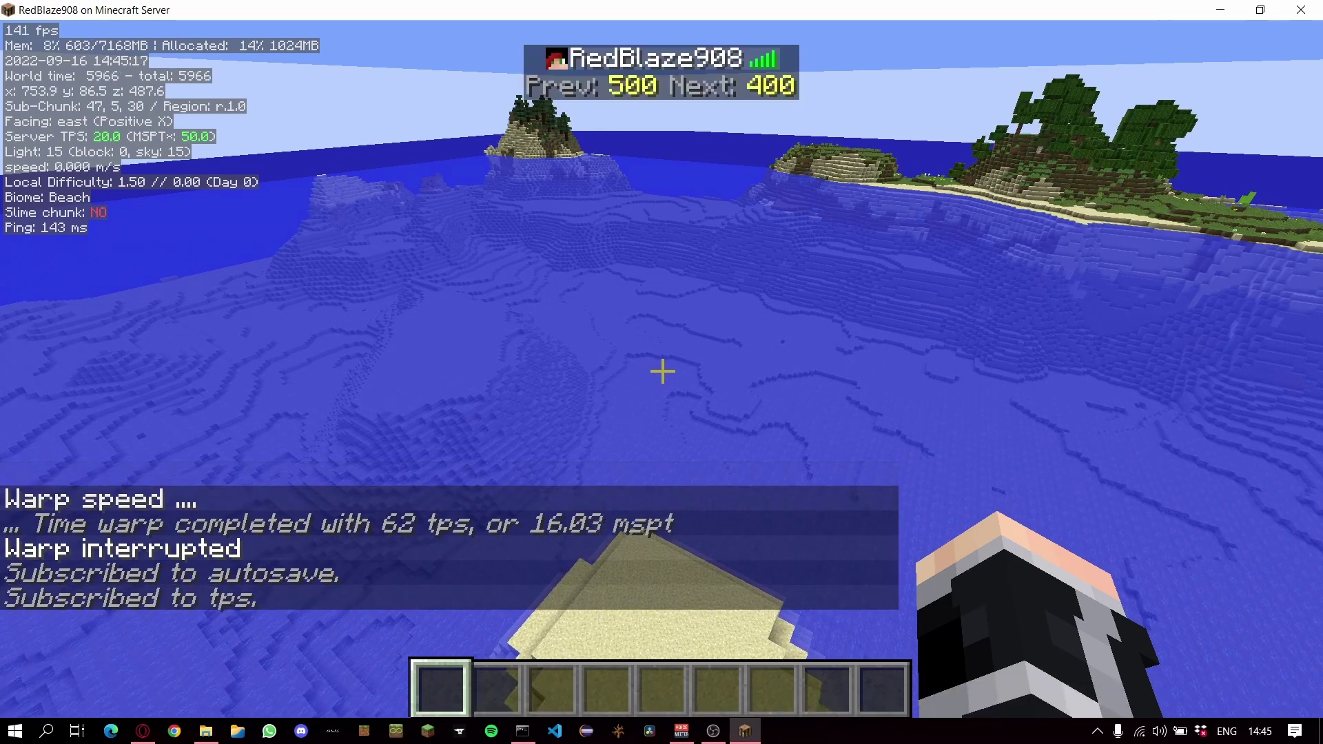
{"action": "type", "text": "t/log"}
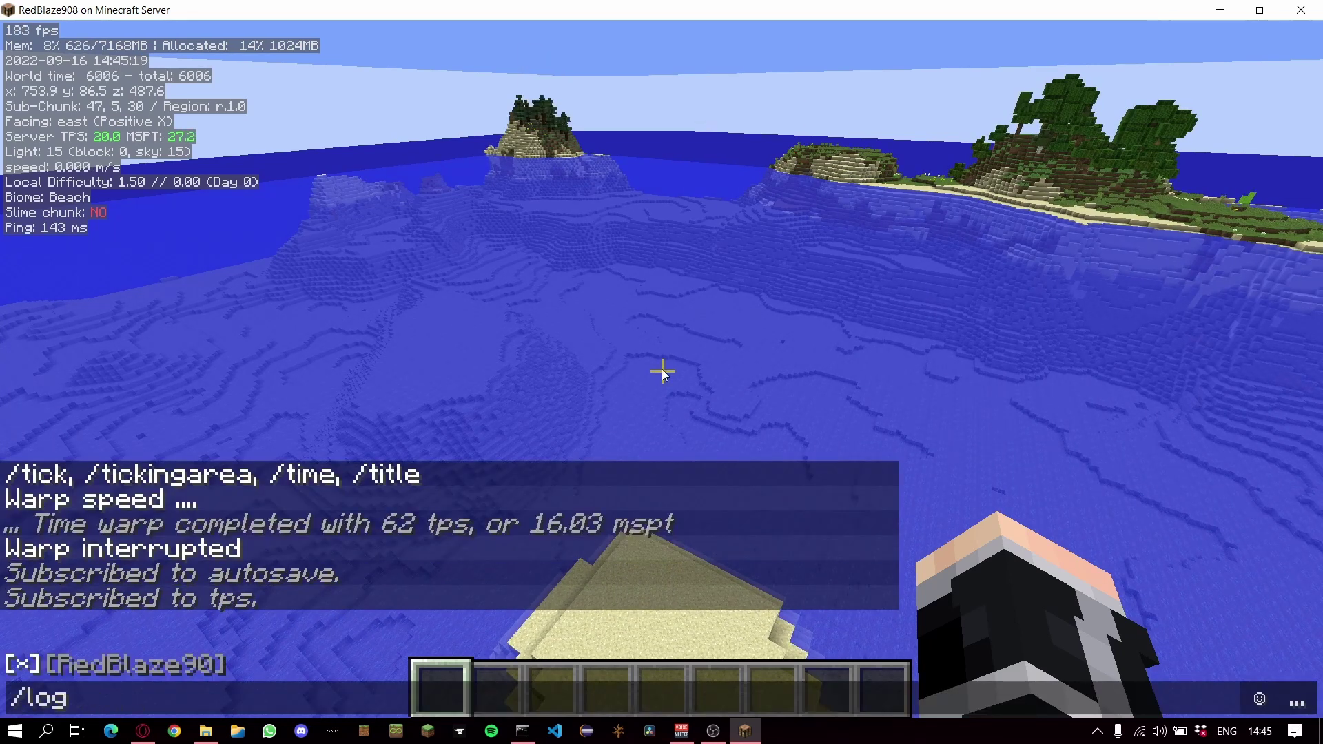
{"action": "type", "text": "caps"}
{"action": "key", "text": "Return"}
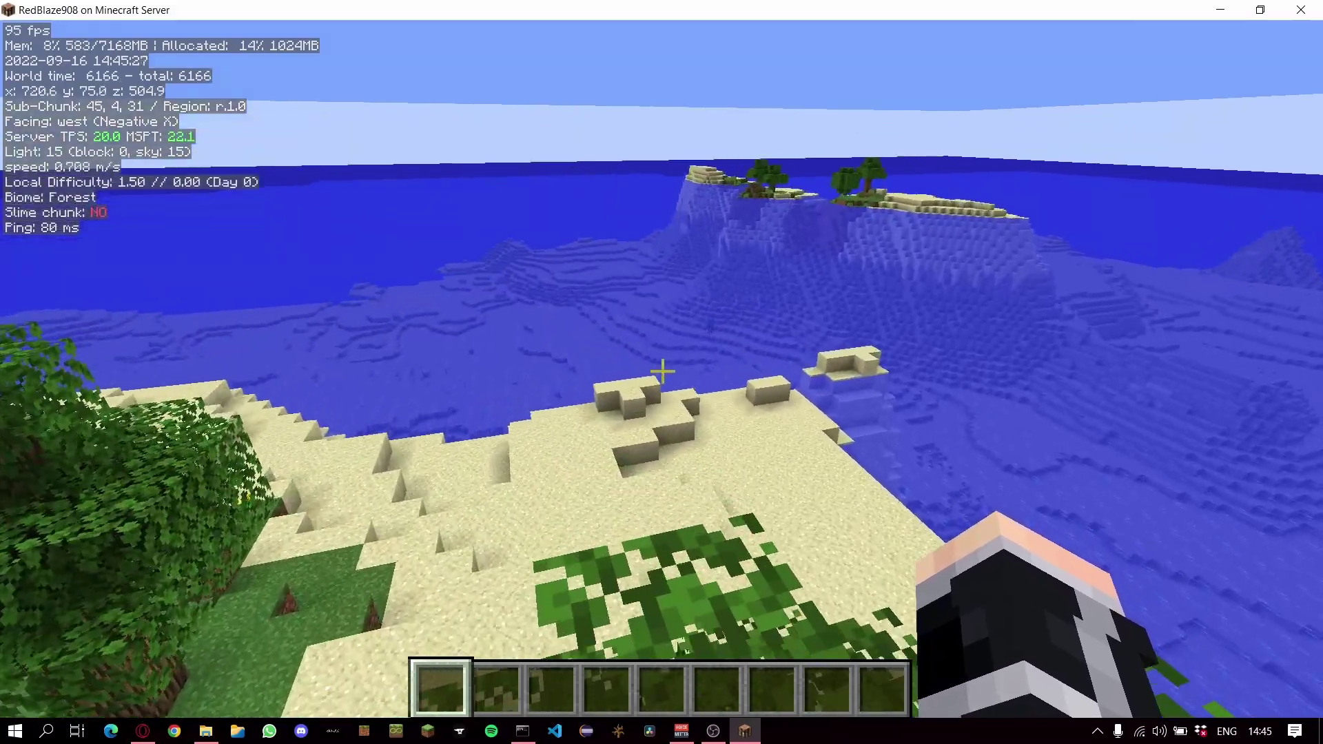
{"action": "key", "text": "F5"}
{"action": "key", "text": "F5"}
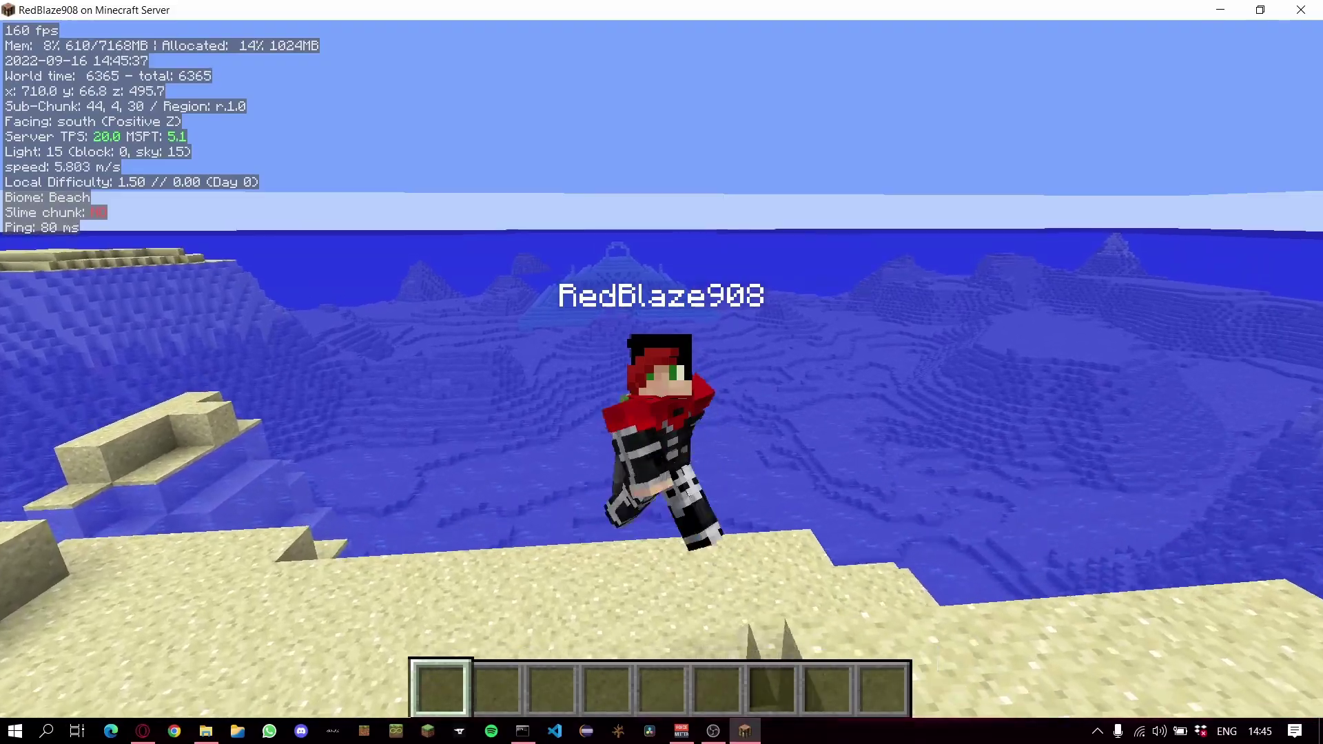
{"action": "key", "text": "F5"}
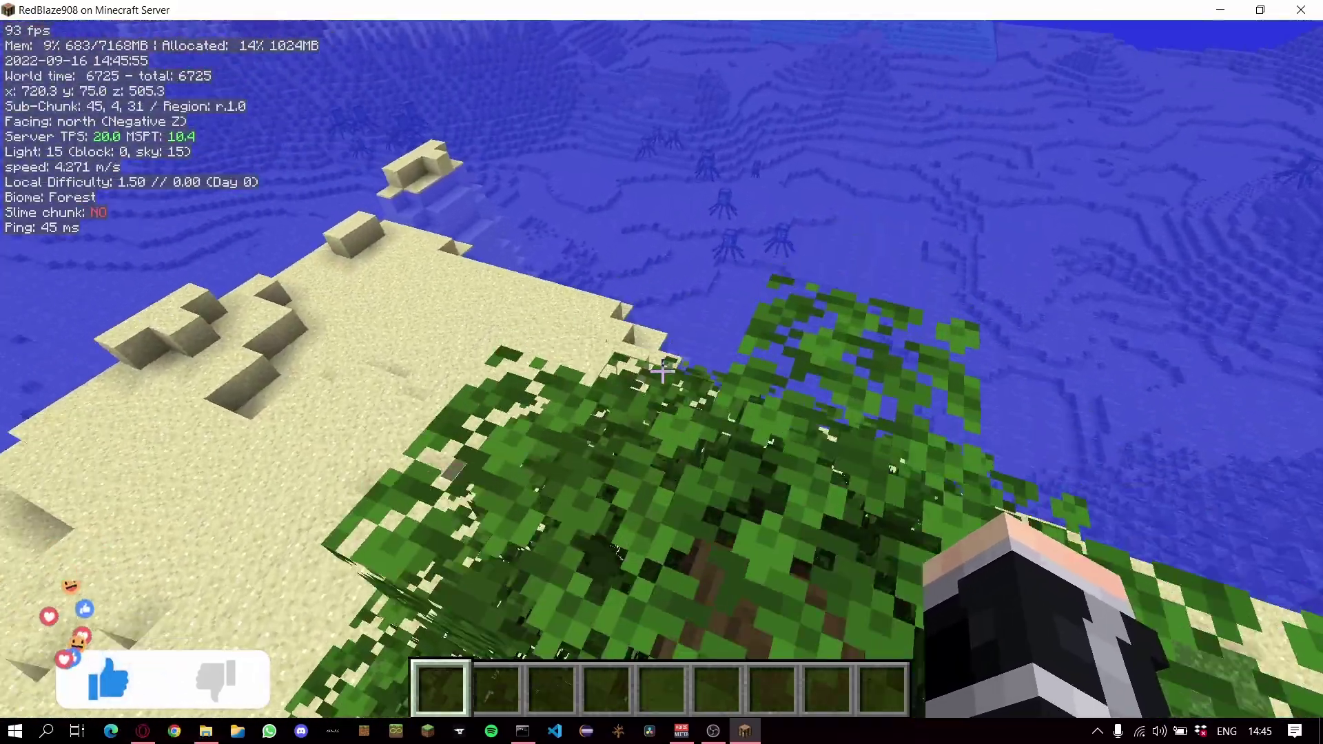
{"action": "key", "text": "F5"}
{"action": "key", "text": "F5"}
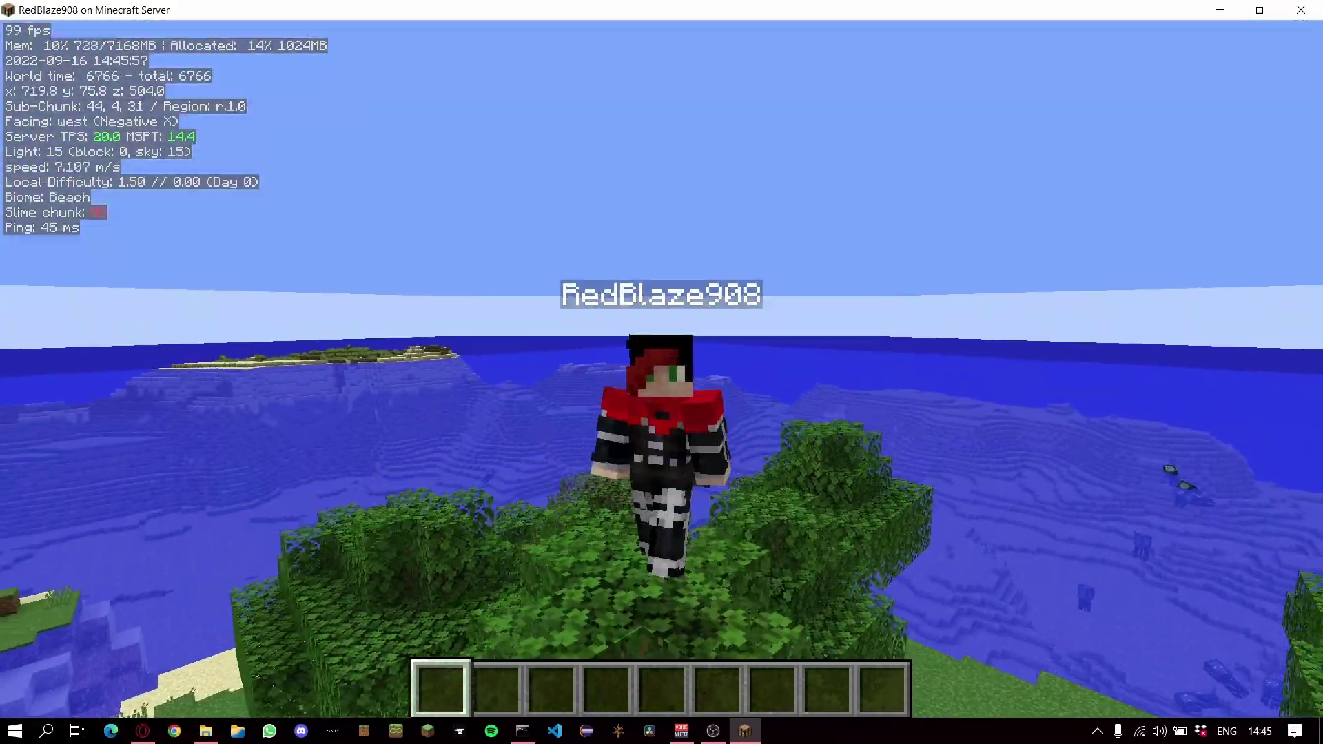